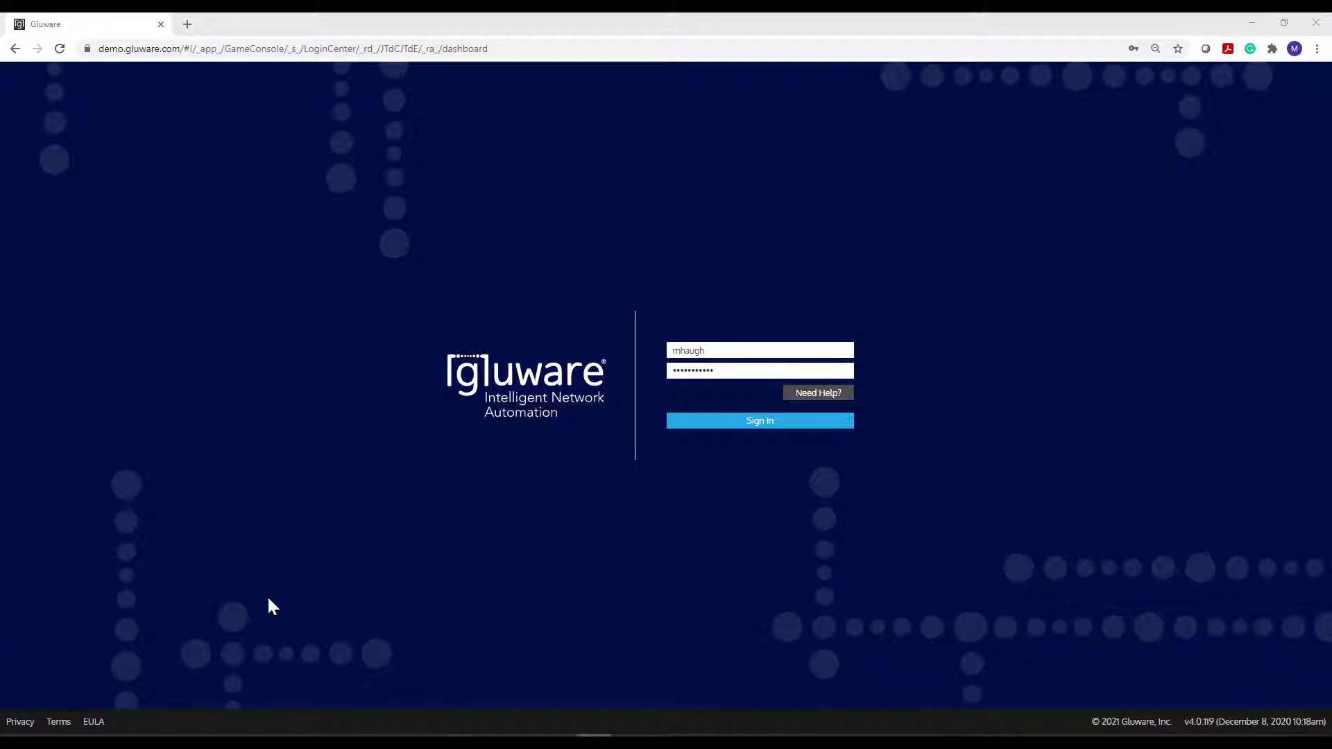
# - Sign in to the Gluware demo site using the pre-filled credentials
pyautogui.click(709, 421)
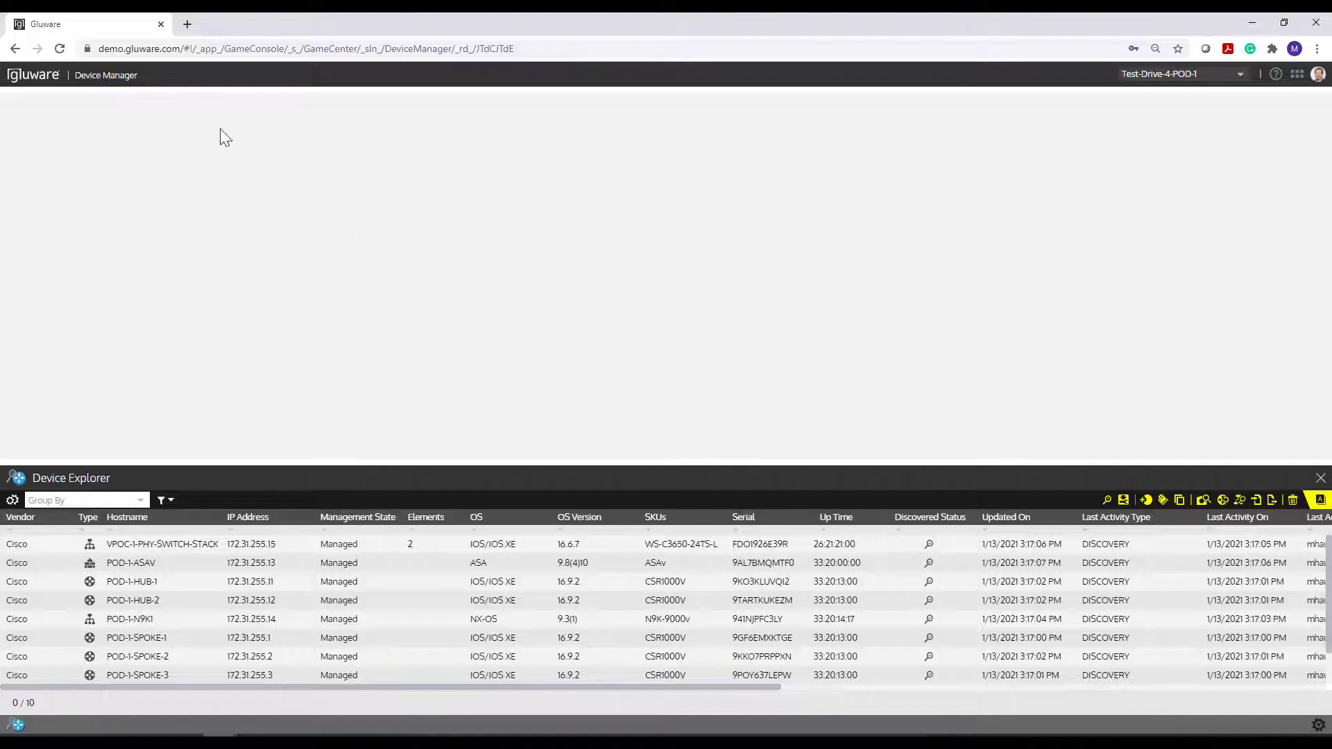
# - Open the Config Drift and Audit app, enlarge the Device Explorer list, and sort by Type
pyautogui.click(1296, 75)
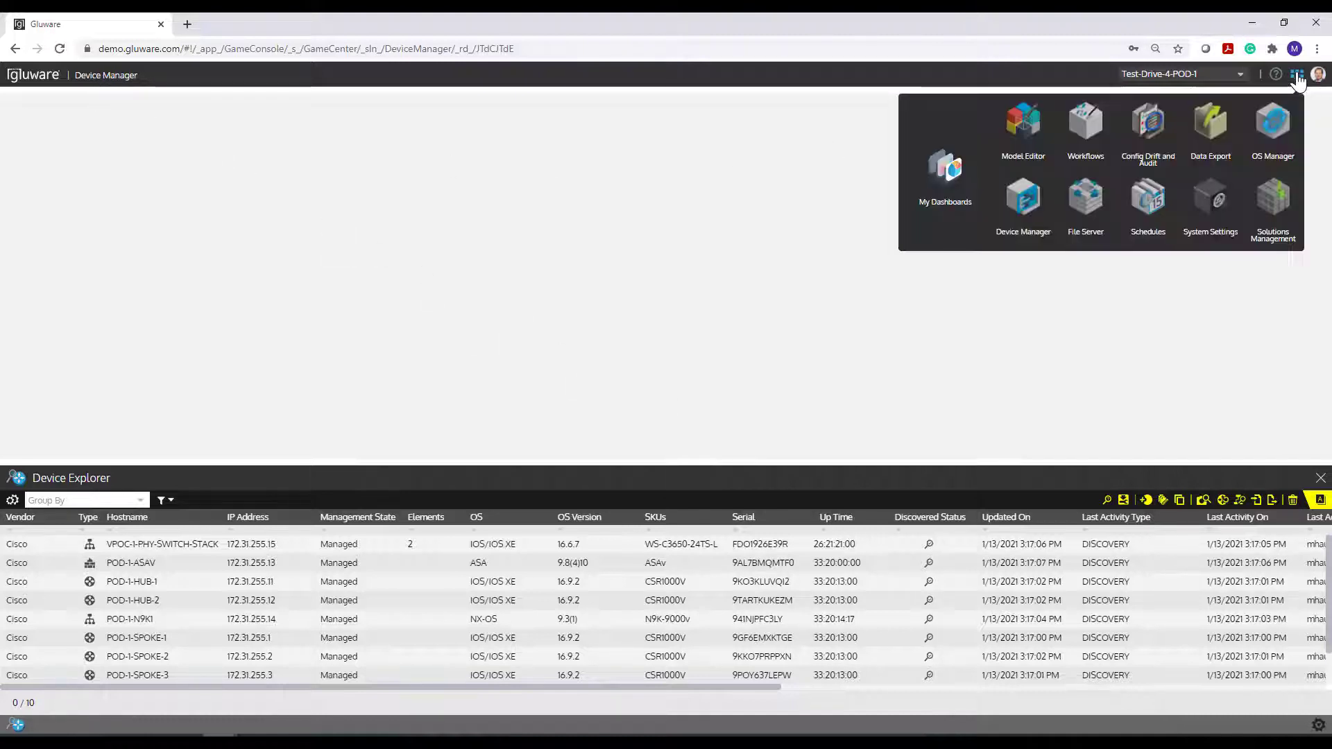
pyautogui.click(1141, 131)
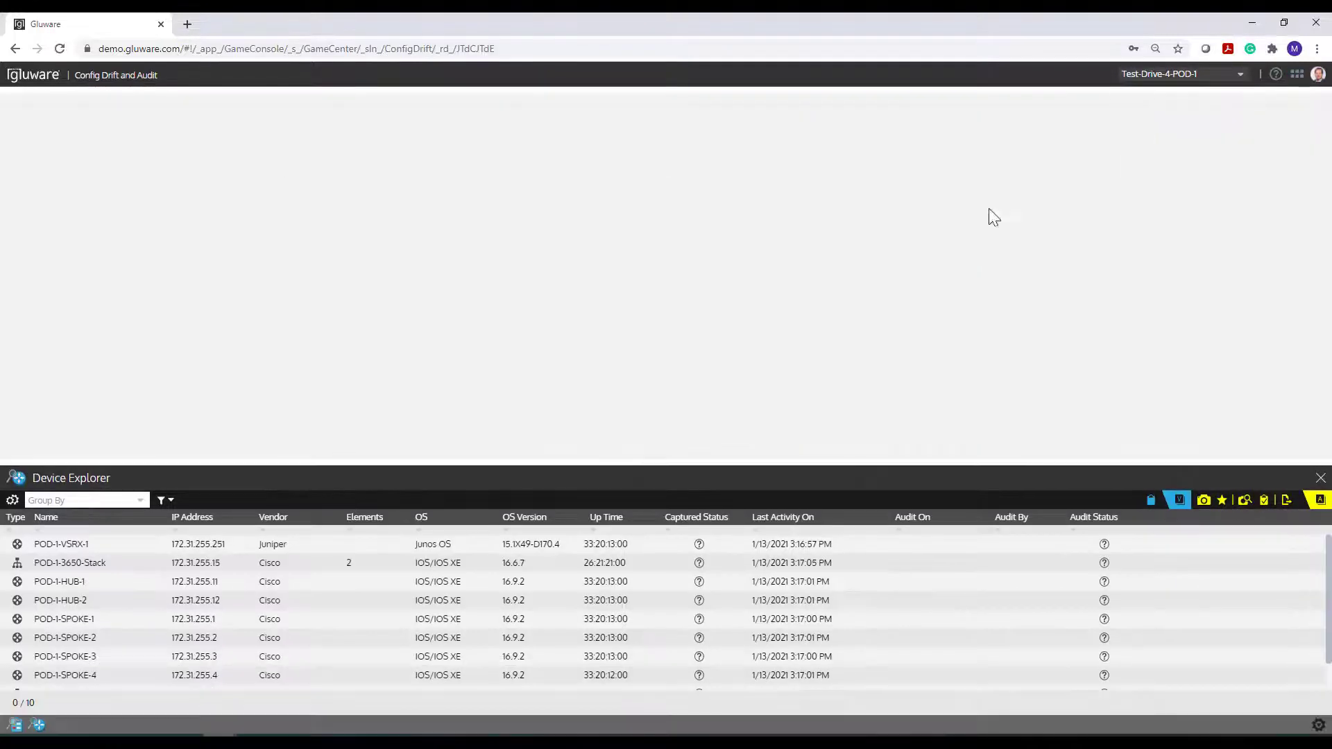
pyautogui.moveTo(658, 458); pyautogui.dragTo(677, 372)
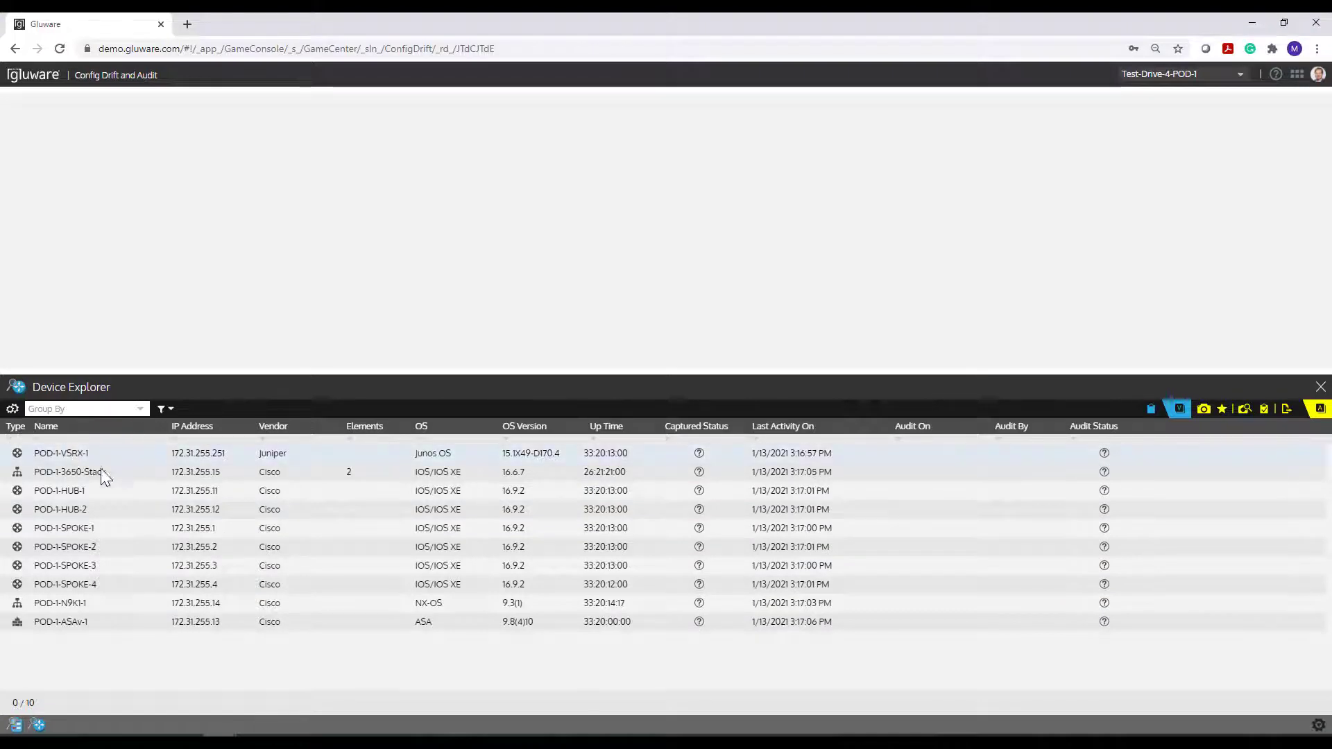
pyautogui.click(12, 441)
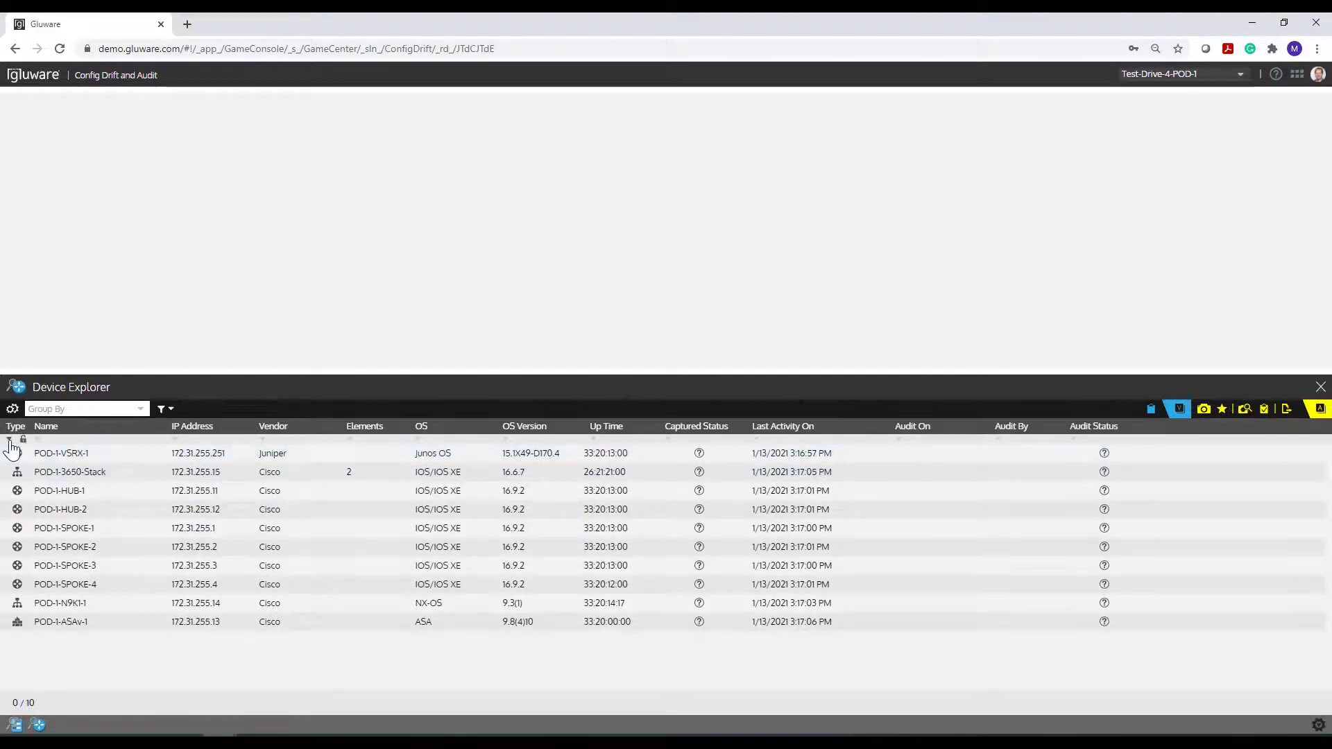
# - Show the IP Address and Hostname columns and move Hostname ahead of Name
pyautogui.click(9, 441)
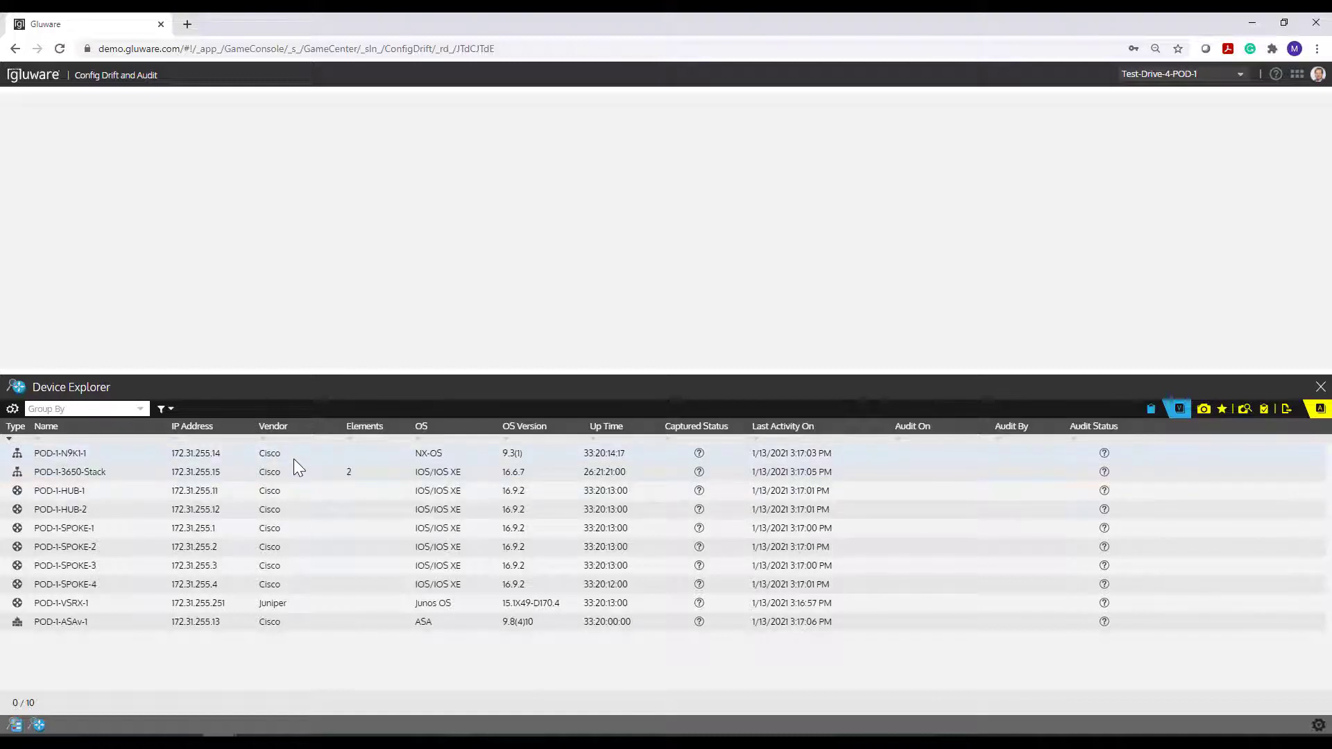
pyautogui.click(13, 411)
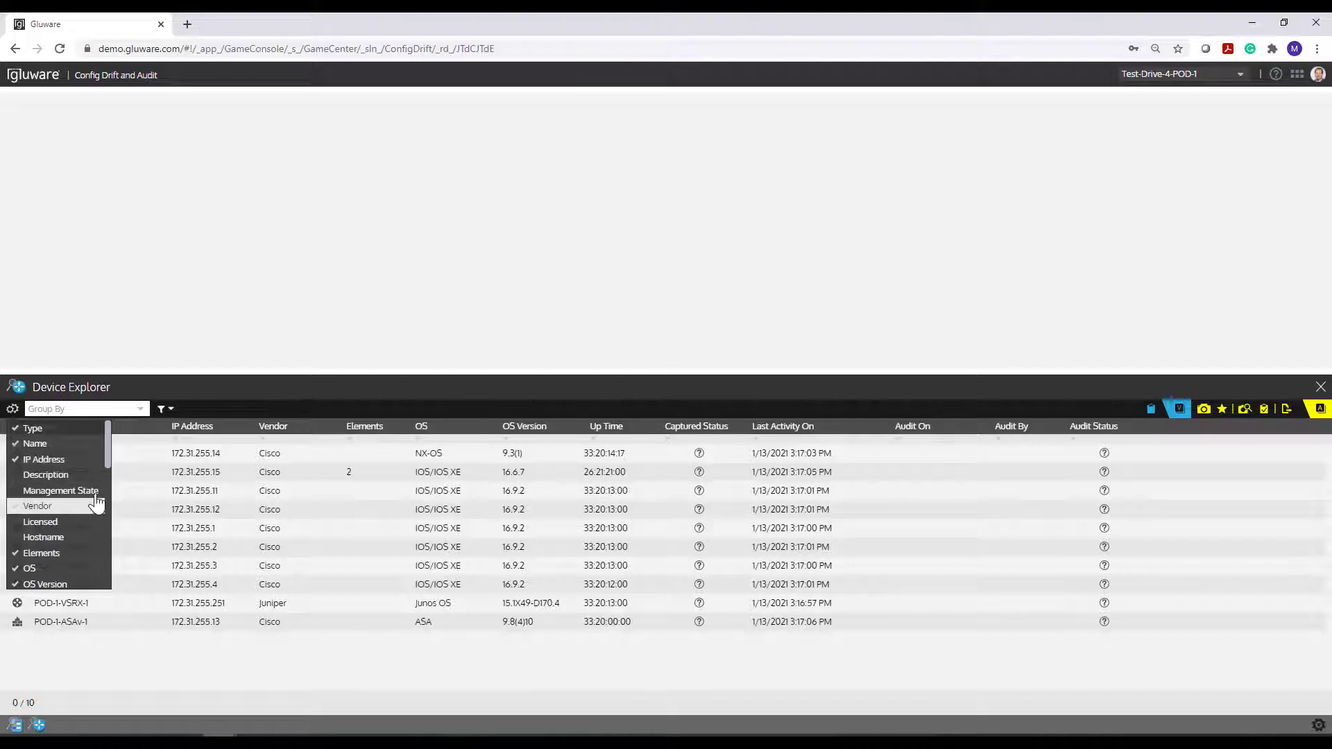
pyautogui.click(70, 459)
pyautogui.scroll(-1, 80, 506)
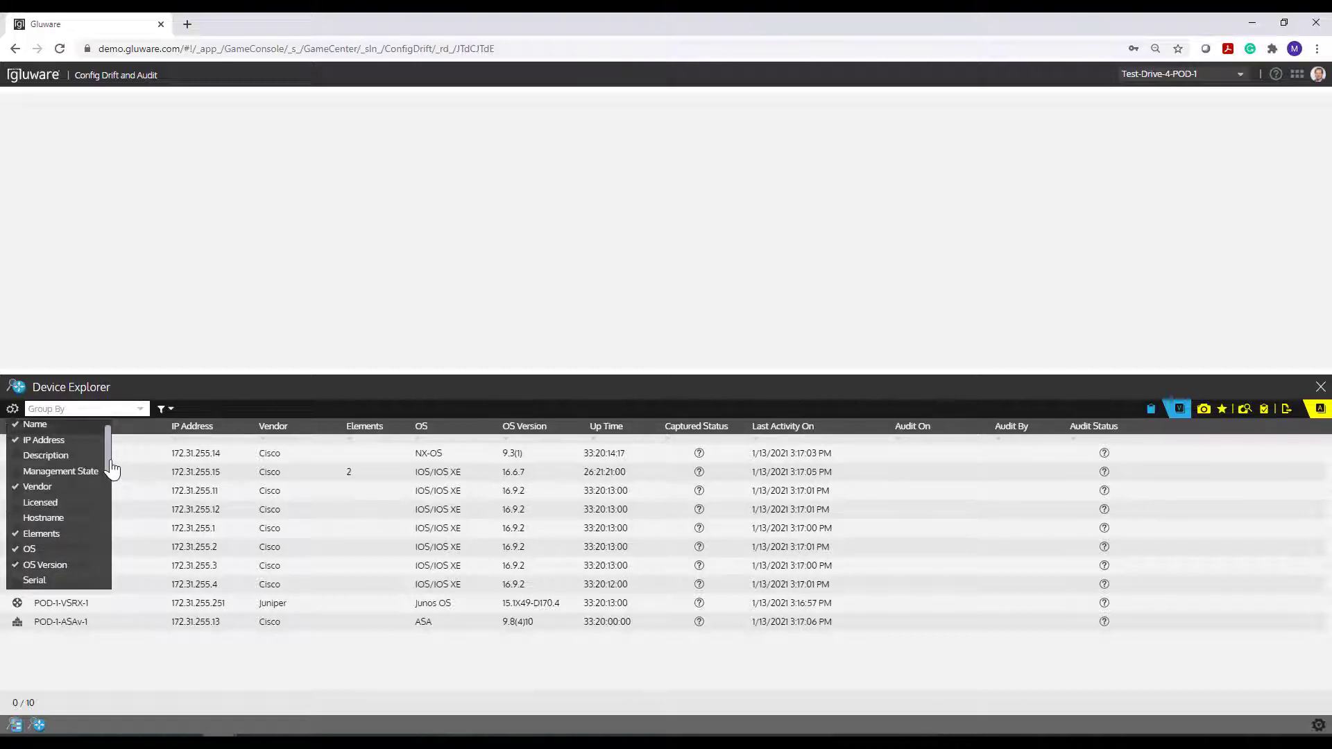
pyautogui.scroll(-3, 91, 474)
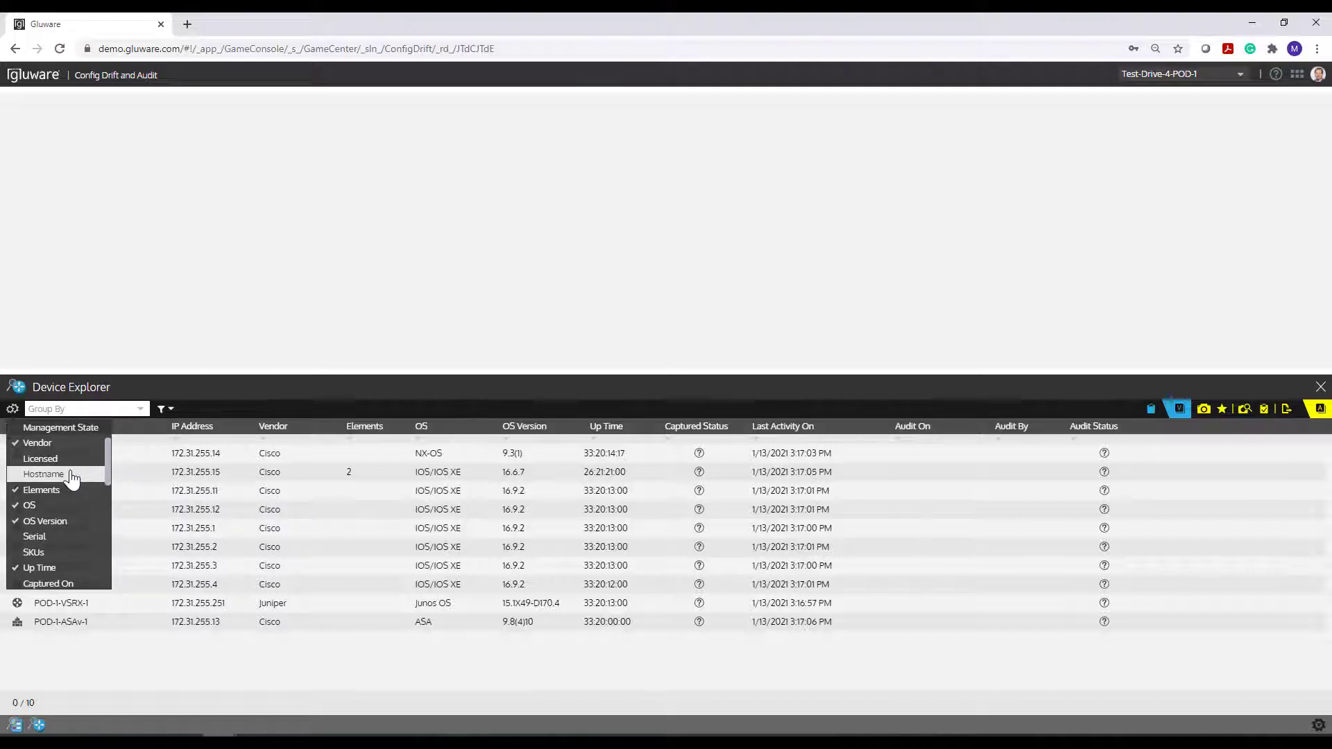
pyautogui.click(81, 476)
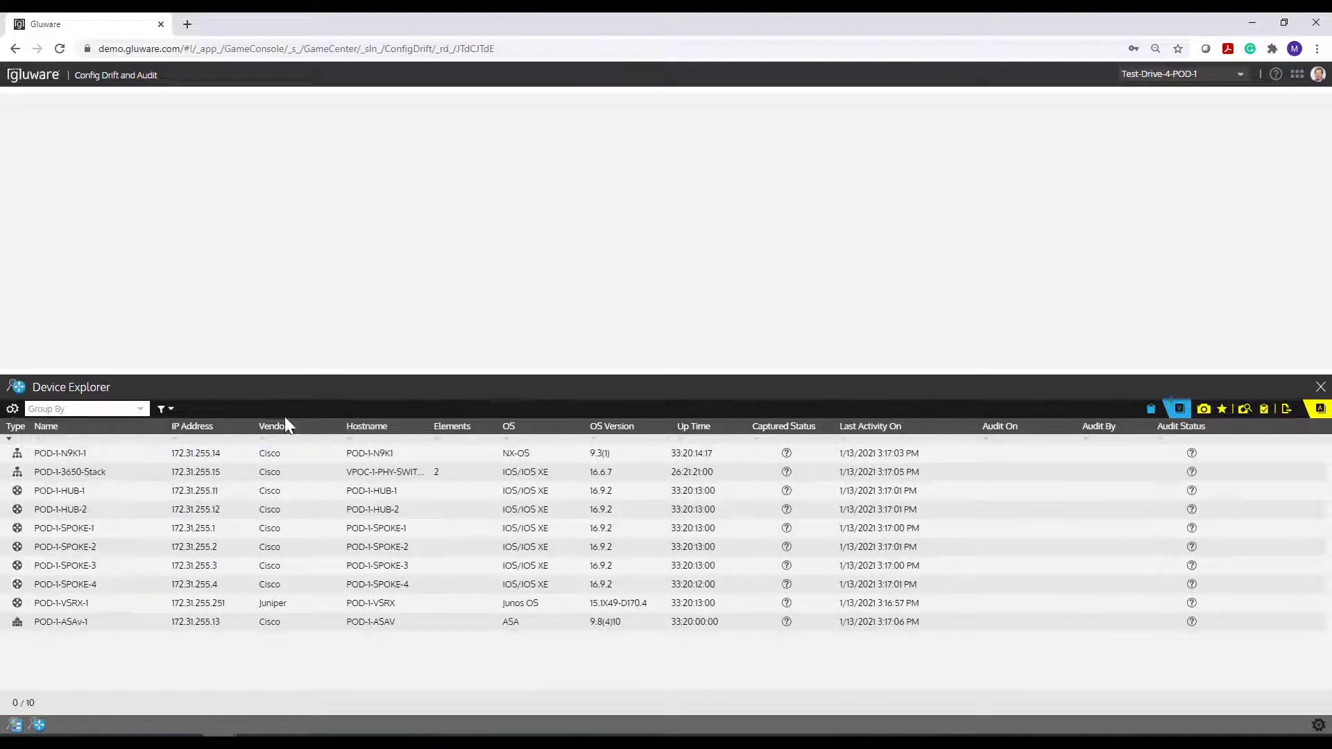
pyautogui.moveTo(362, 427); pyautogui.dragTo(29, 426)
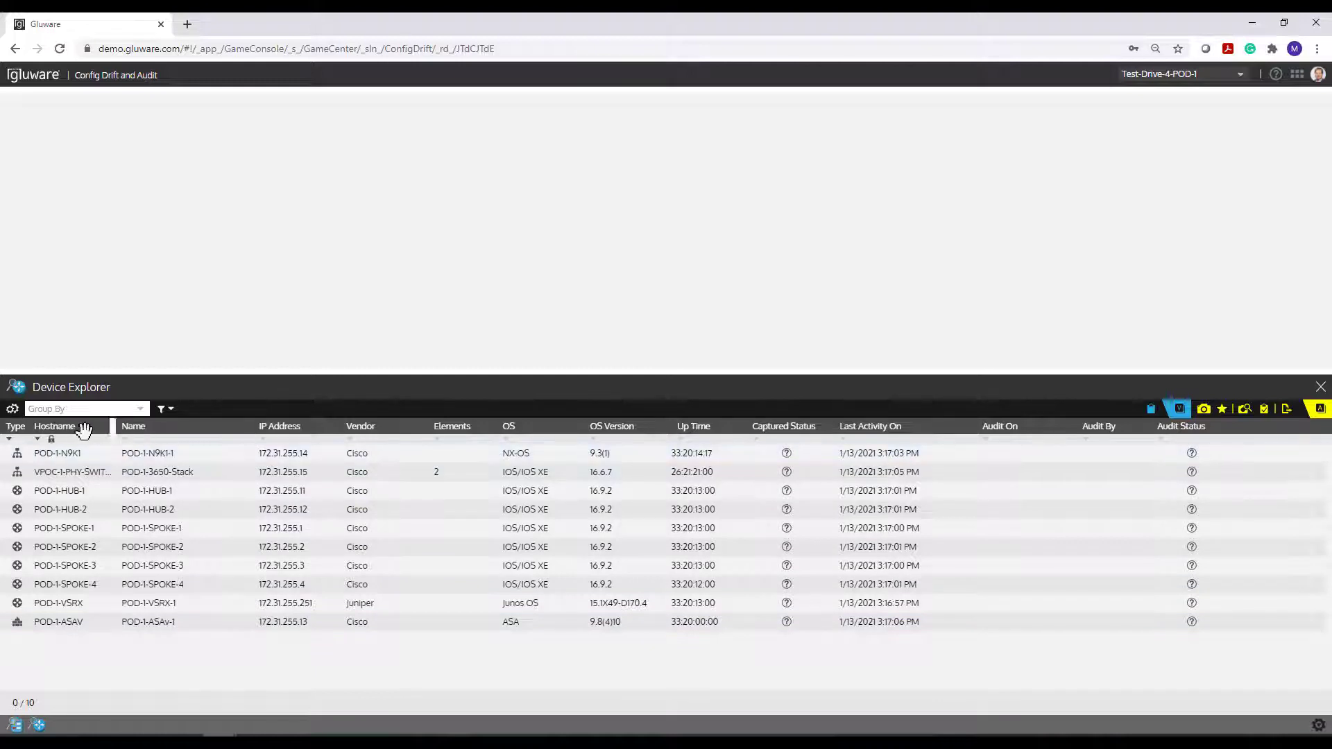
# - Re-sort the devices by Type and hide the Name column
pyautogui.click(7, 419)
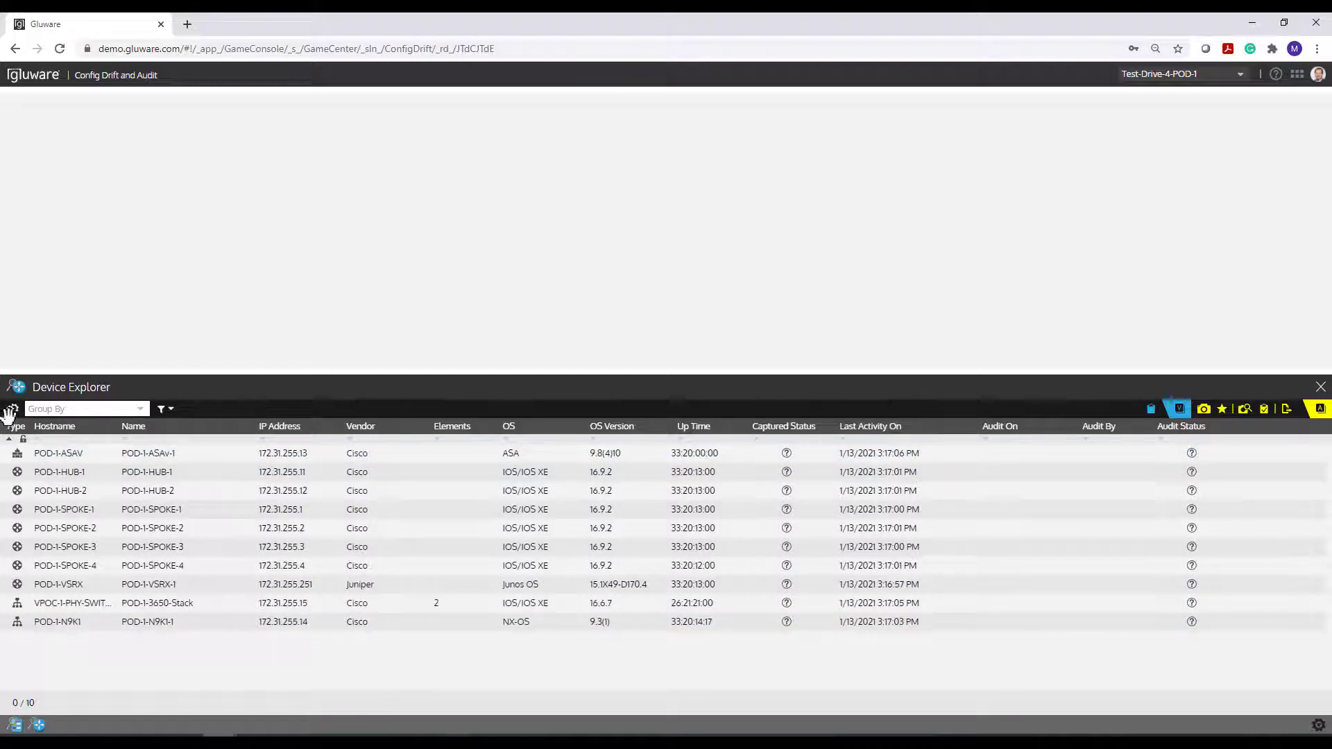
pyautogui.click(12, 410)
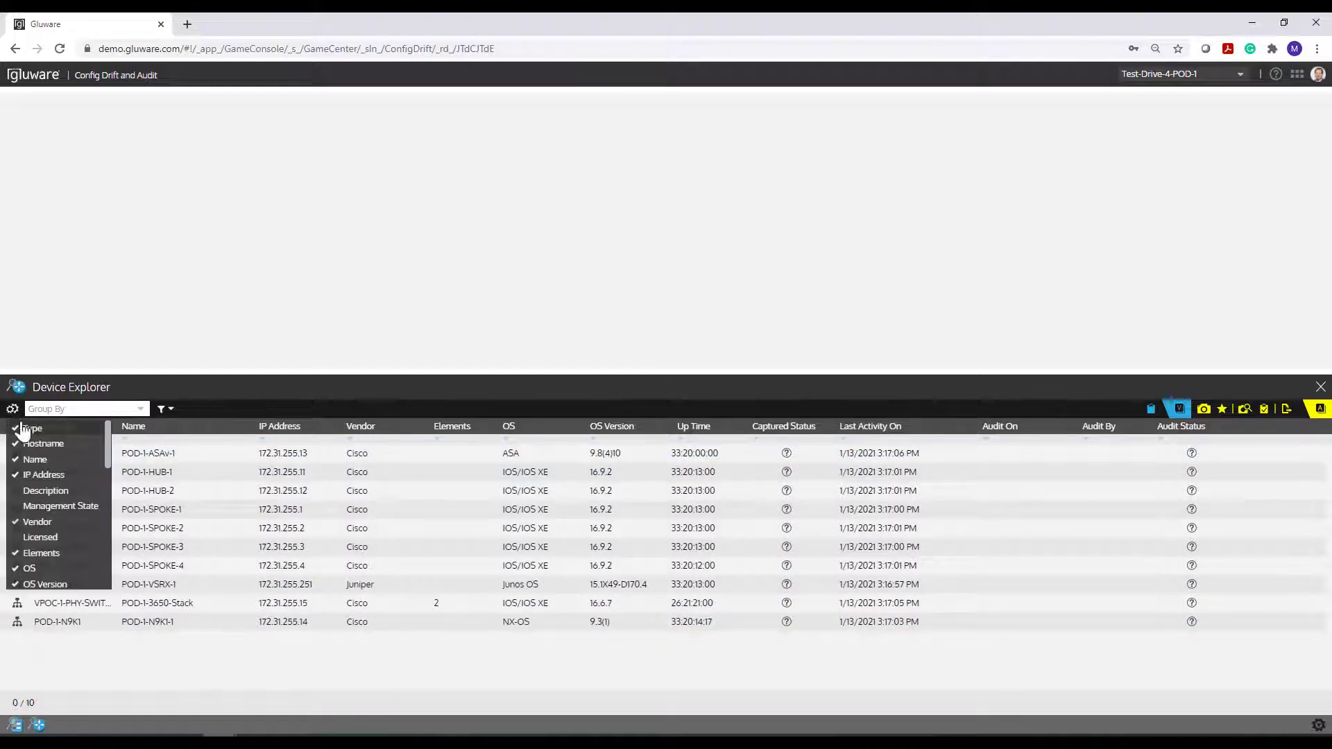
pyautogui.click(35, 459)
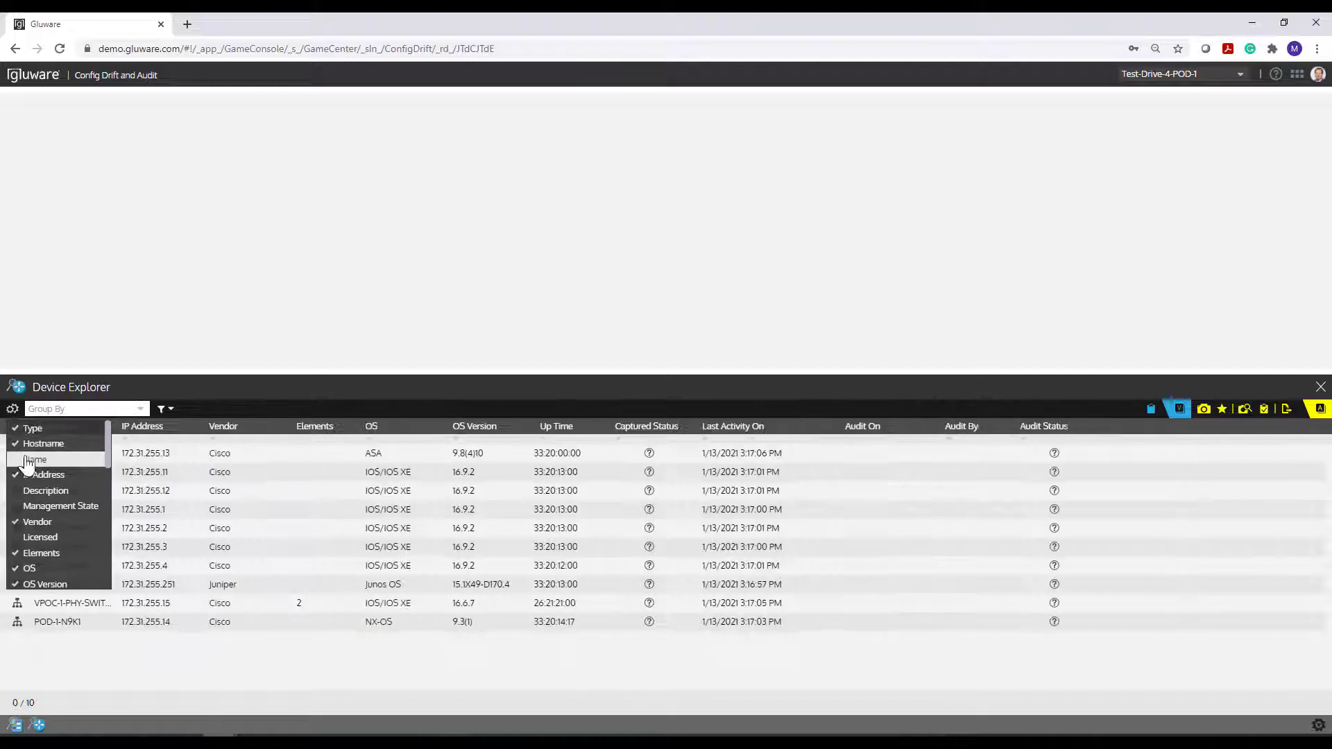
pyautogui.click(290, 394)
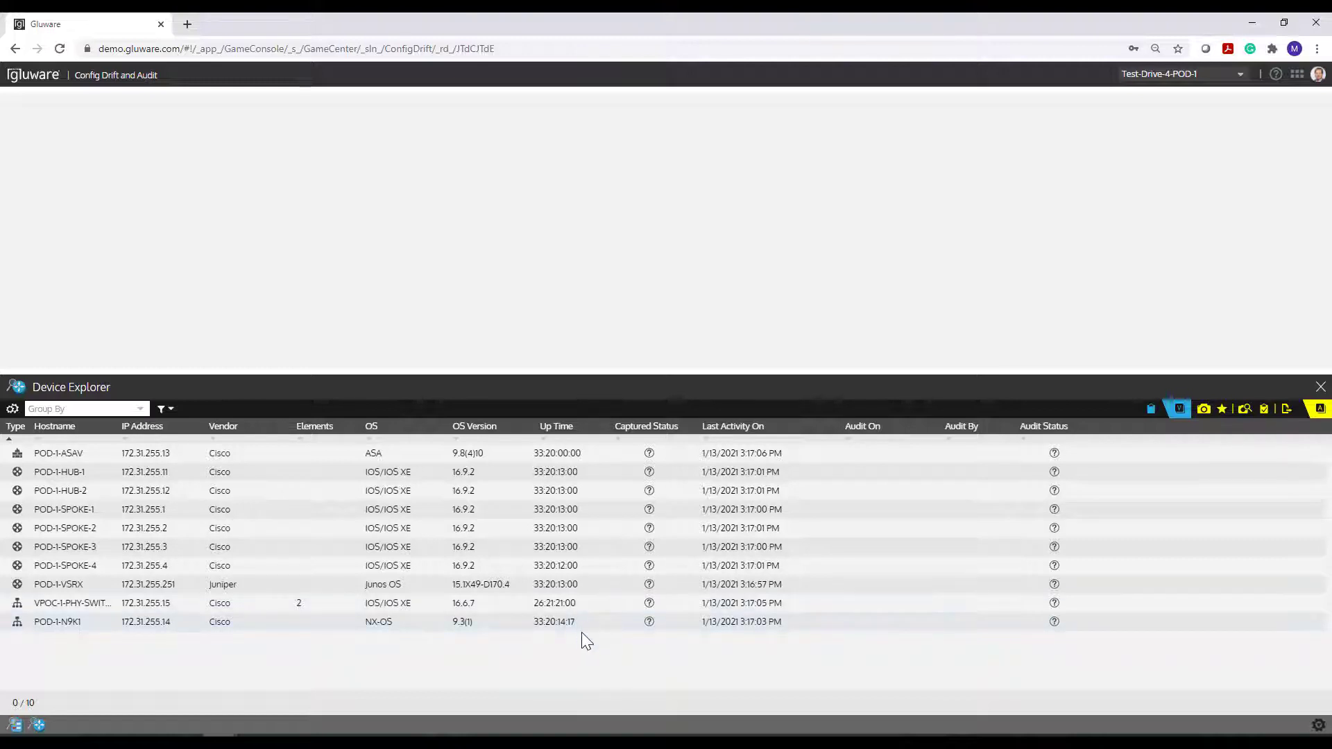
# - Select all 10 devices in the Device Explorer grid with Ctrl+A
pyautogui.hotkey('ctrl', 'a')
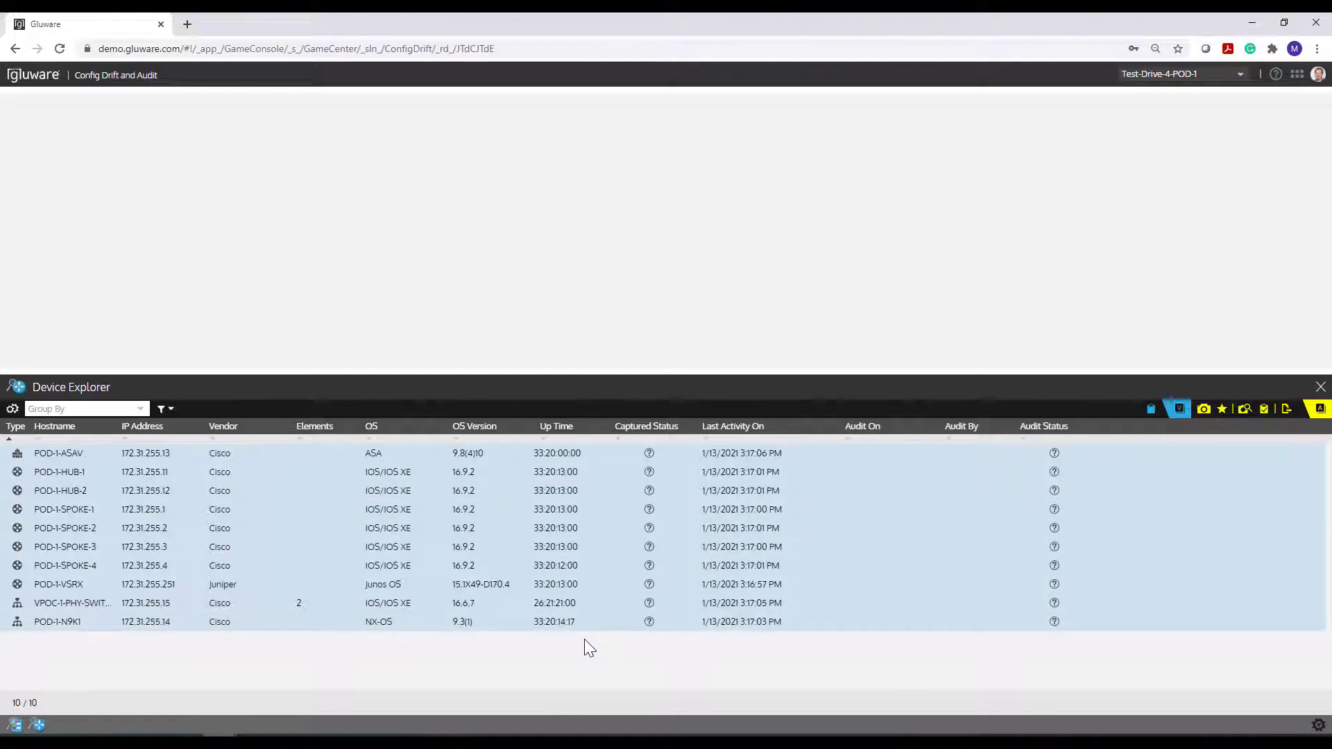
# - Capture an unnamed configuration snapshot of the ten devices, then open POD-1-SPOKE-1's configuration
pyautogui.click(1203, 410)
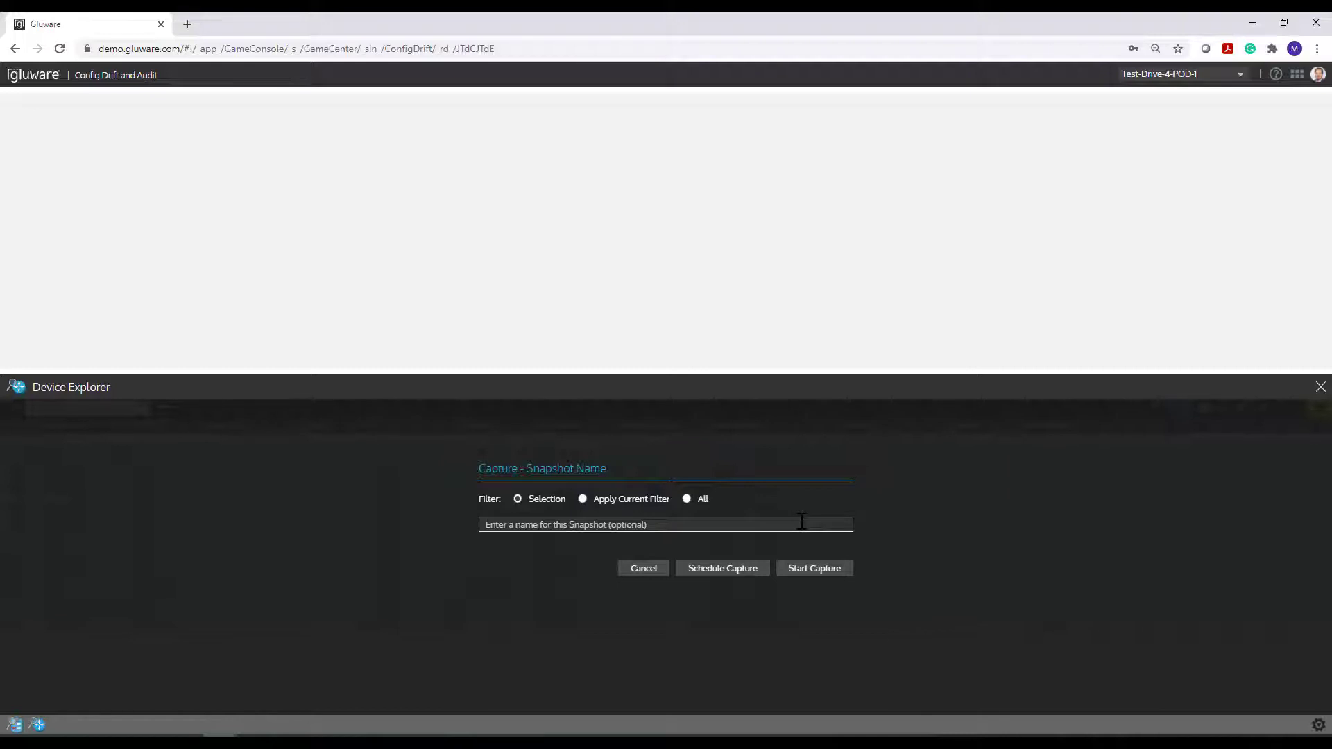
pyautogui.click(589, 519)
pyautogui.click(803, 574)
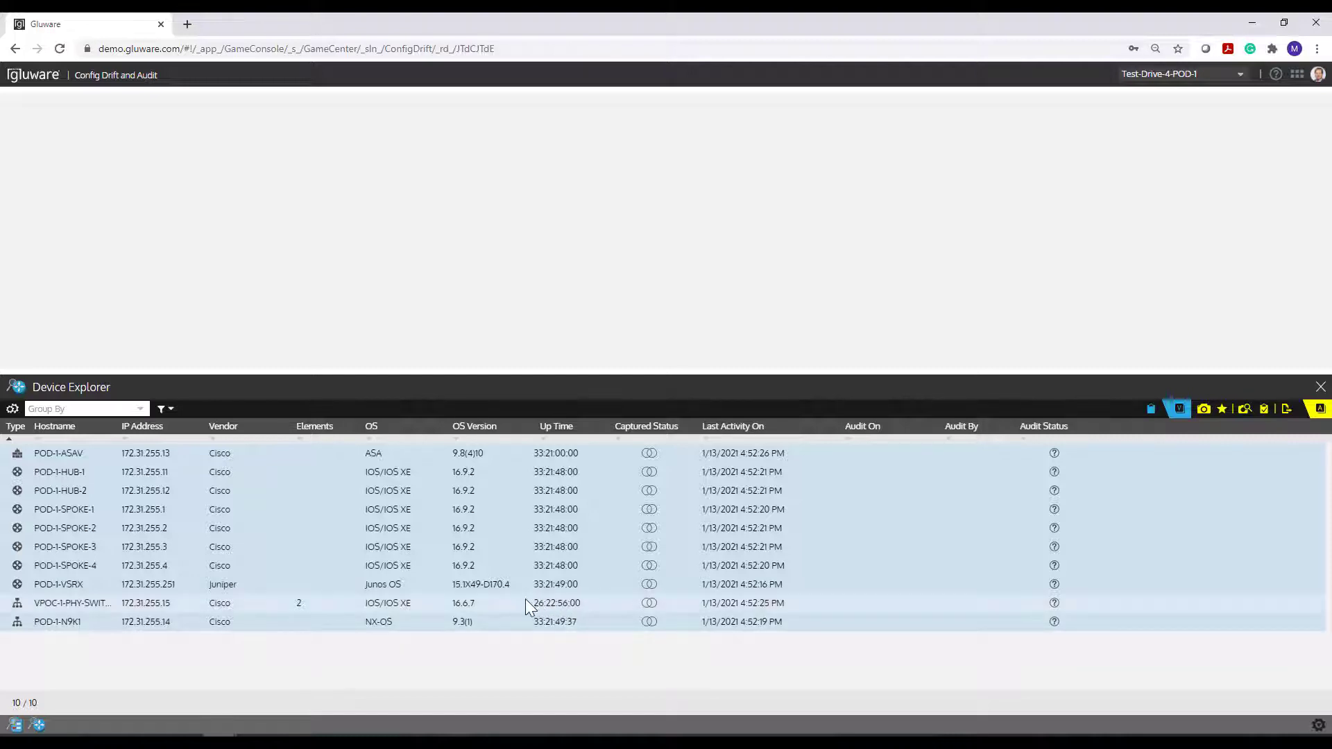
pyautogui.click(76, 509)
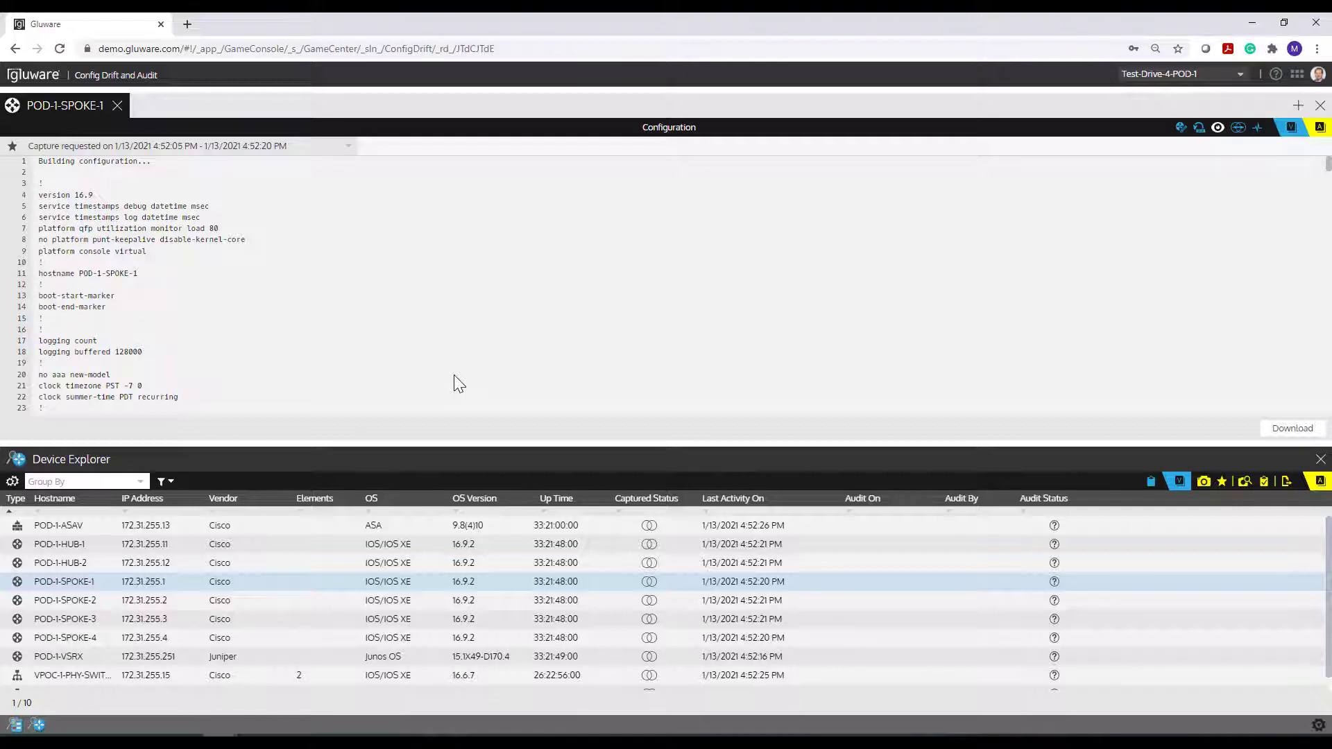
# - Scroll through POD-1-SPOKE-1's captured configuration and nudge the splitter up slightly
pyautogui.scroll(-6, 201, 226)
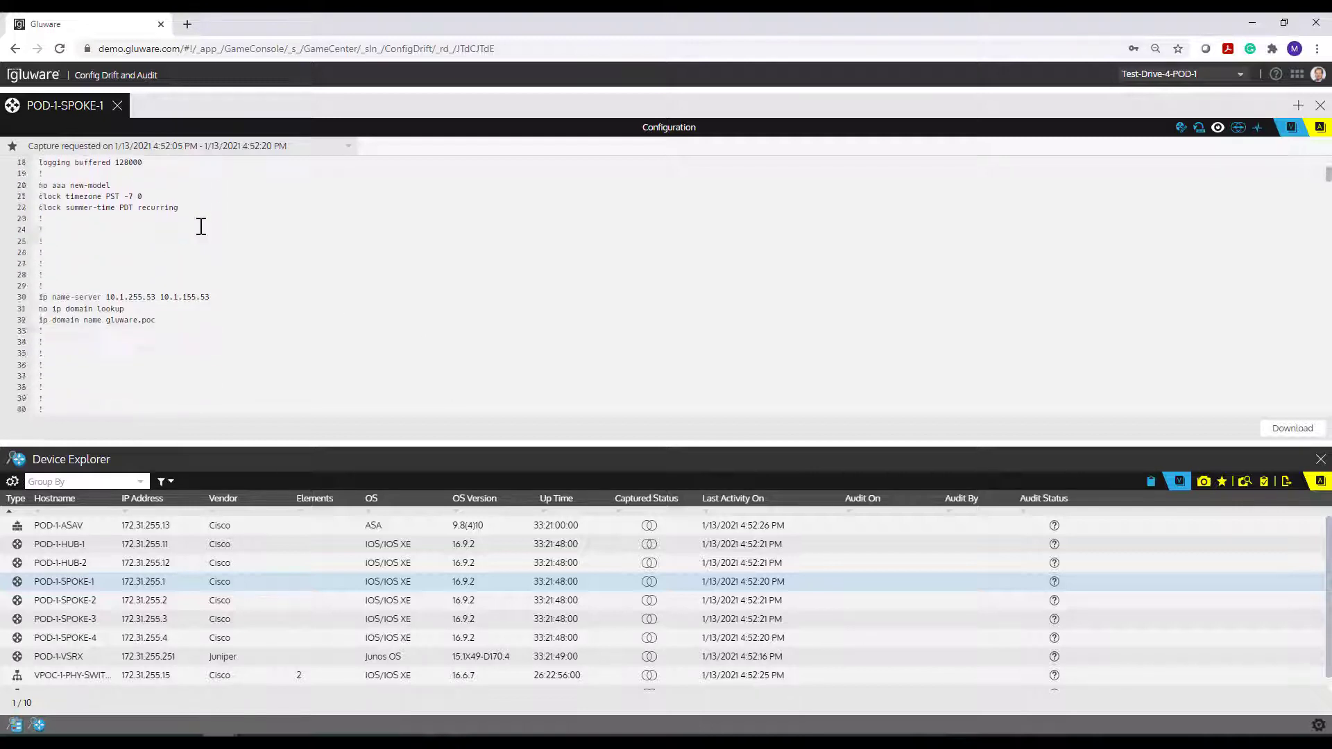
pyautogui.scroll(6, 201, 226)
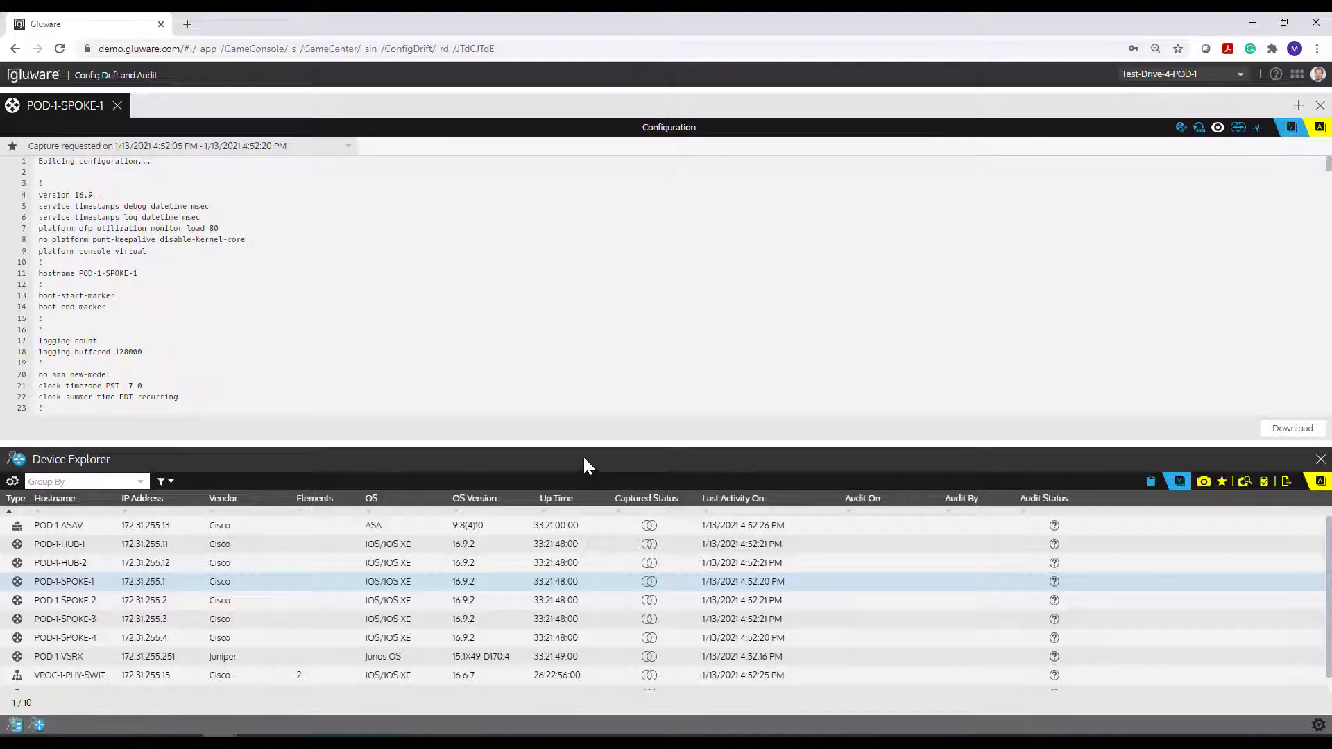
pyautogui.moveTo(581, 446); pyautogui.dragTo(579, 424)
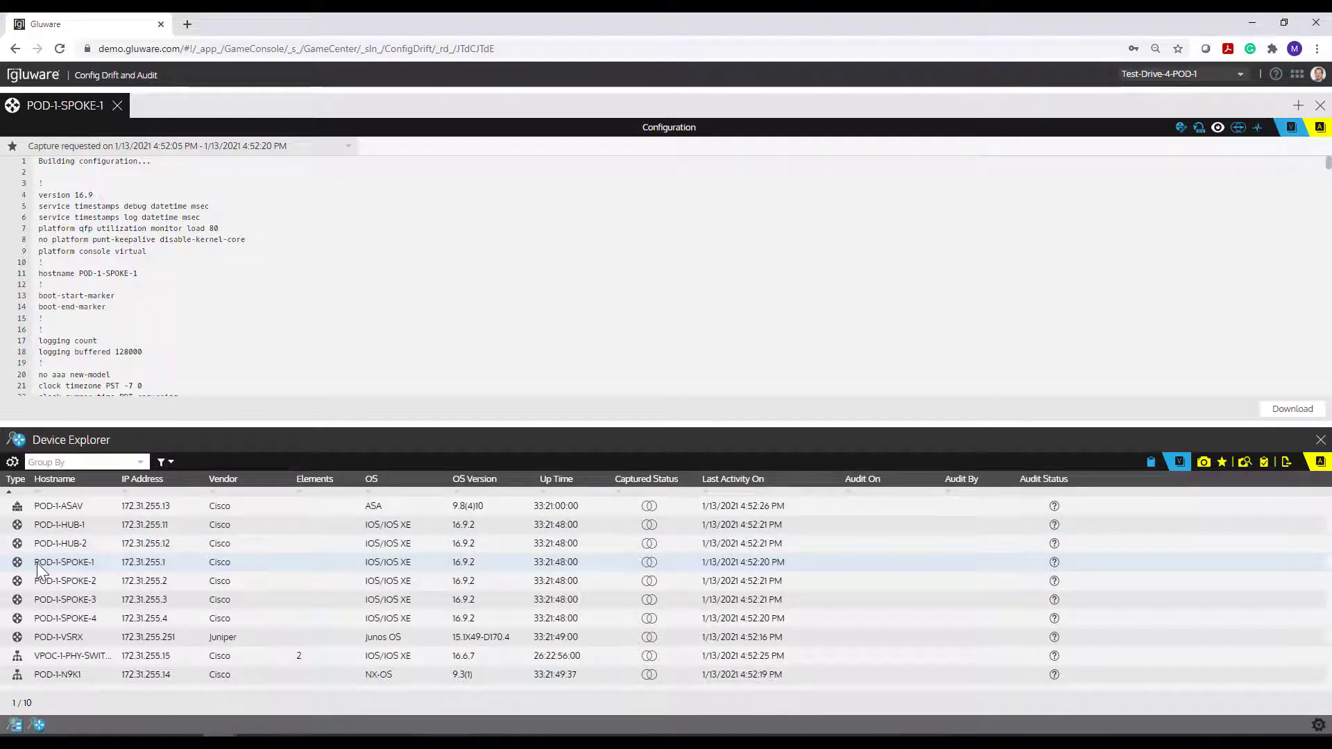
# - Browse POD-1-SPOKE-1's details, snapshots and configuration, ending on its Activities log
pyautogui.click(1179, 128)
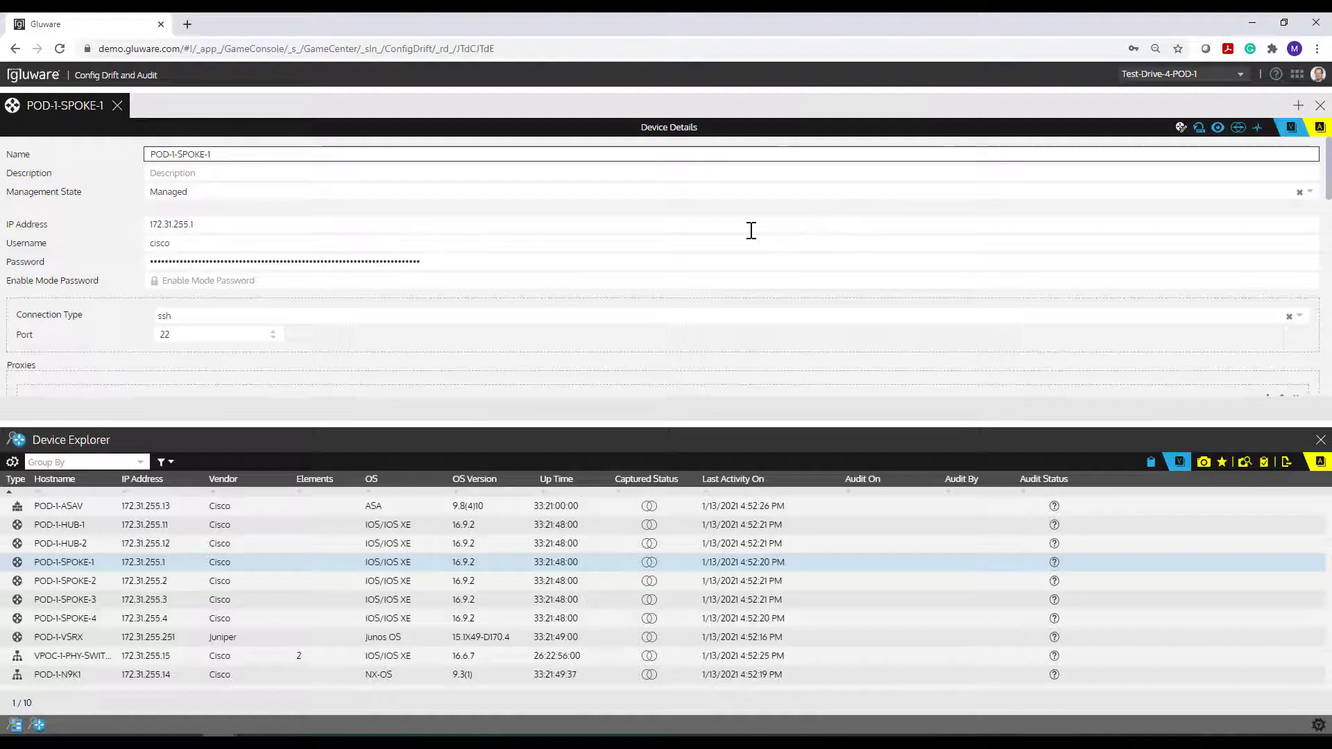
pyautogui.scroll(-4, 751, 230)
pyautogui.scroll(4, 751, 231)
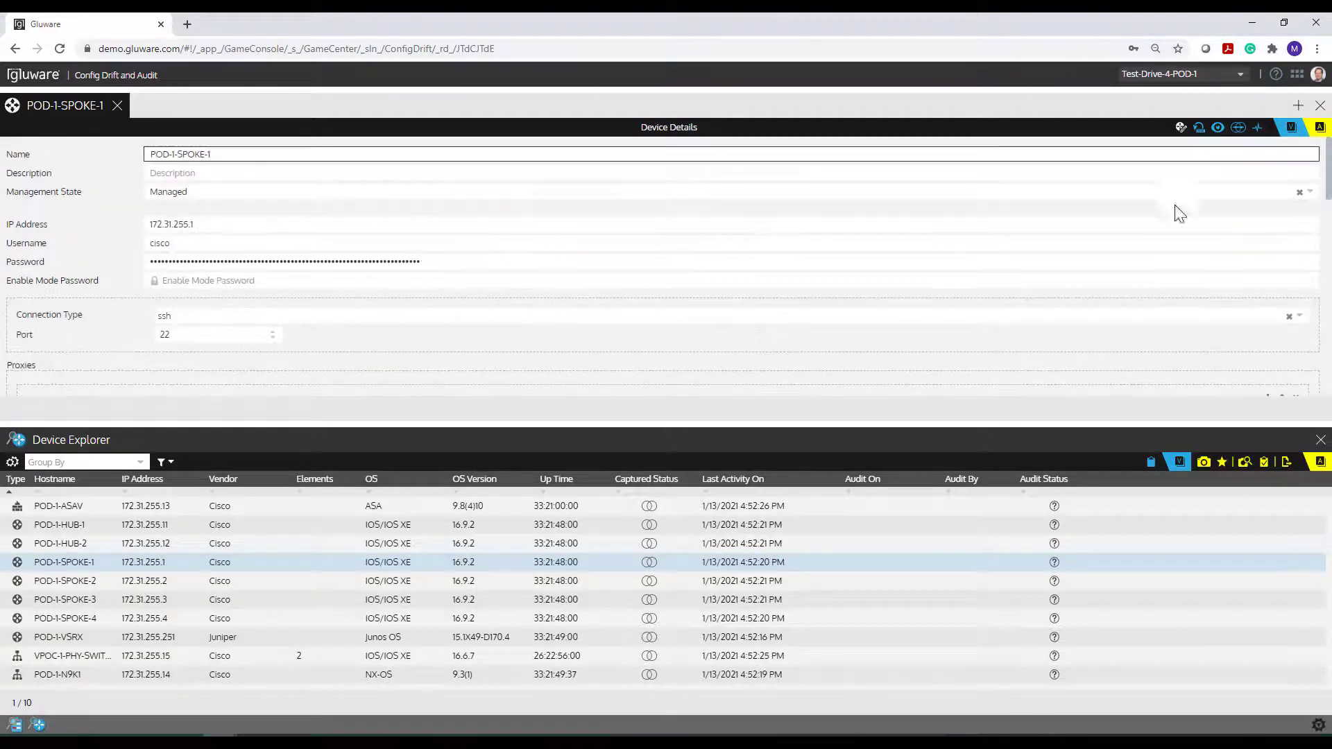
pyautogui.click(1198, 128)
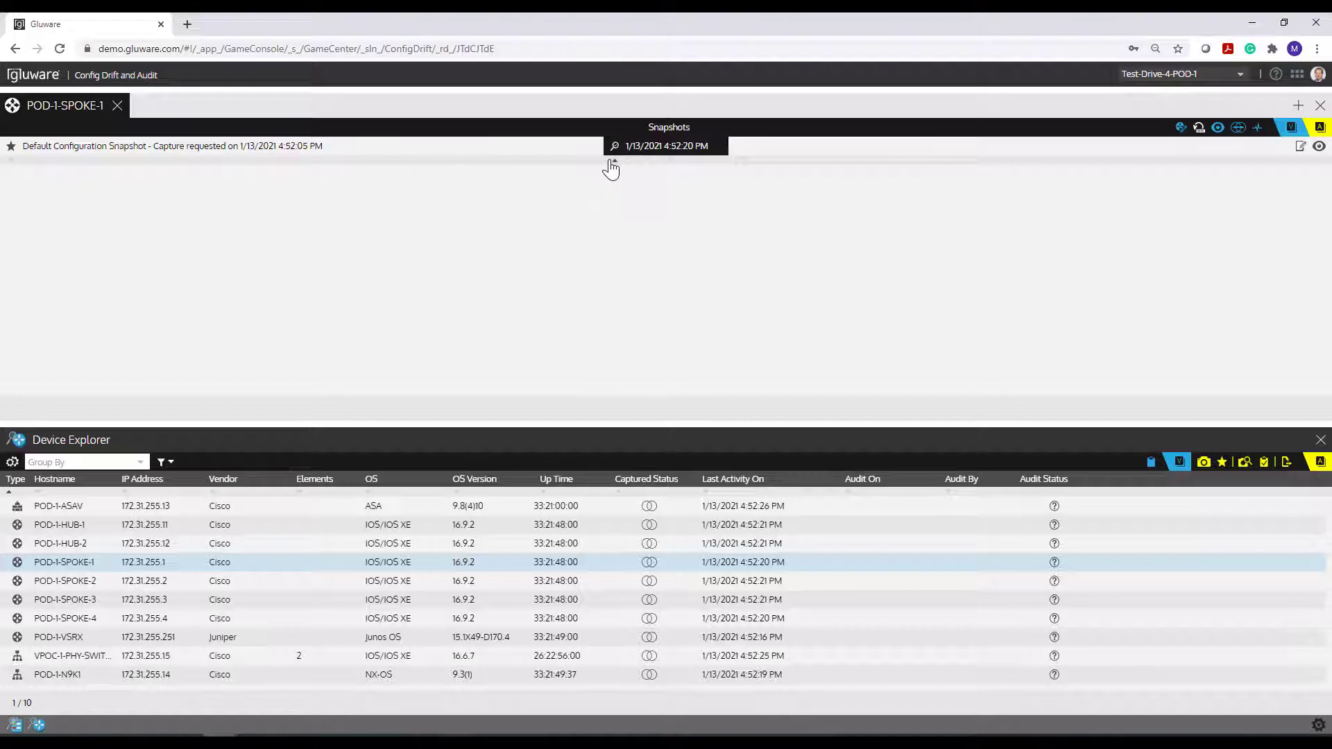
pyautogui.click(1217, 132)
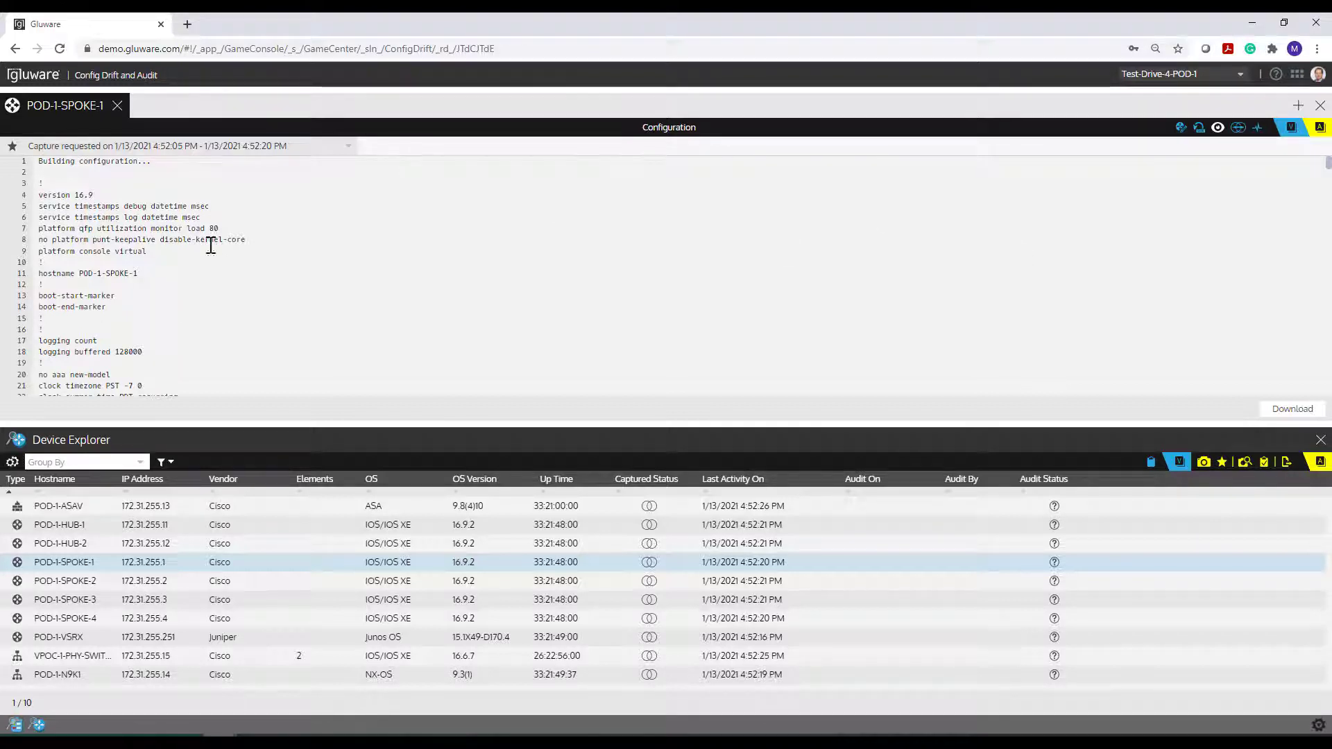
pyautogui.click(1256, 129)
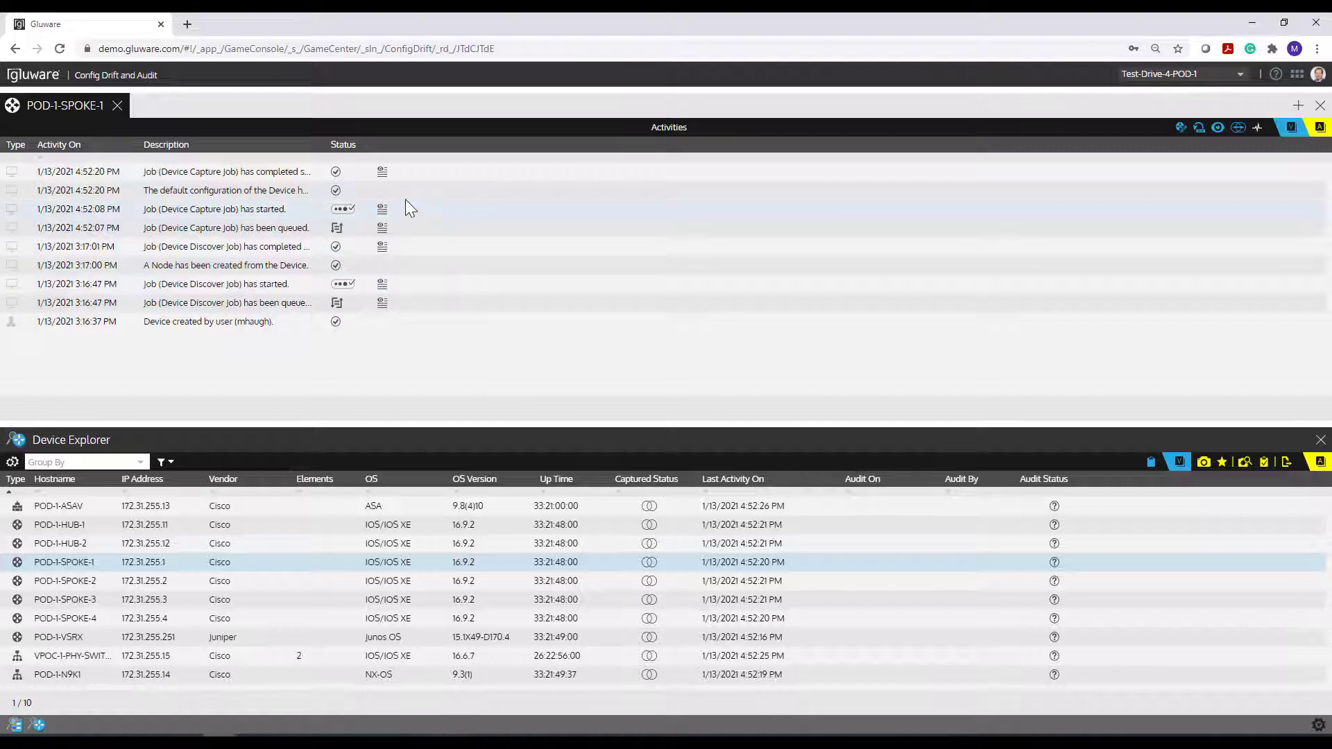
# - Open the latest Device Capture job's log for POD-1-SPOKE-1 and read through its output
pyautogui.moveTo(383, 177)
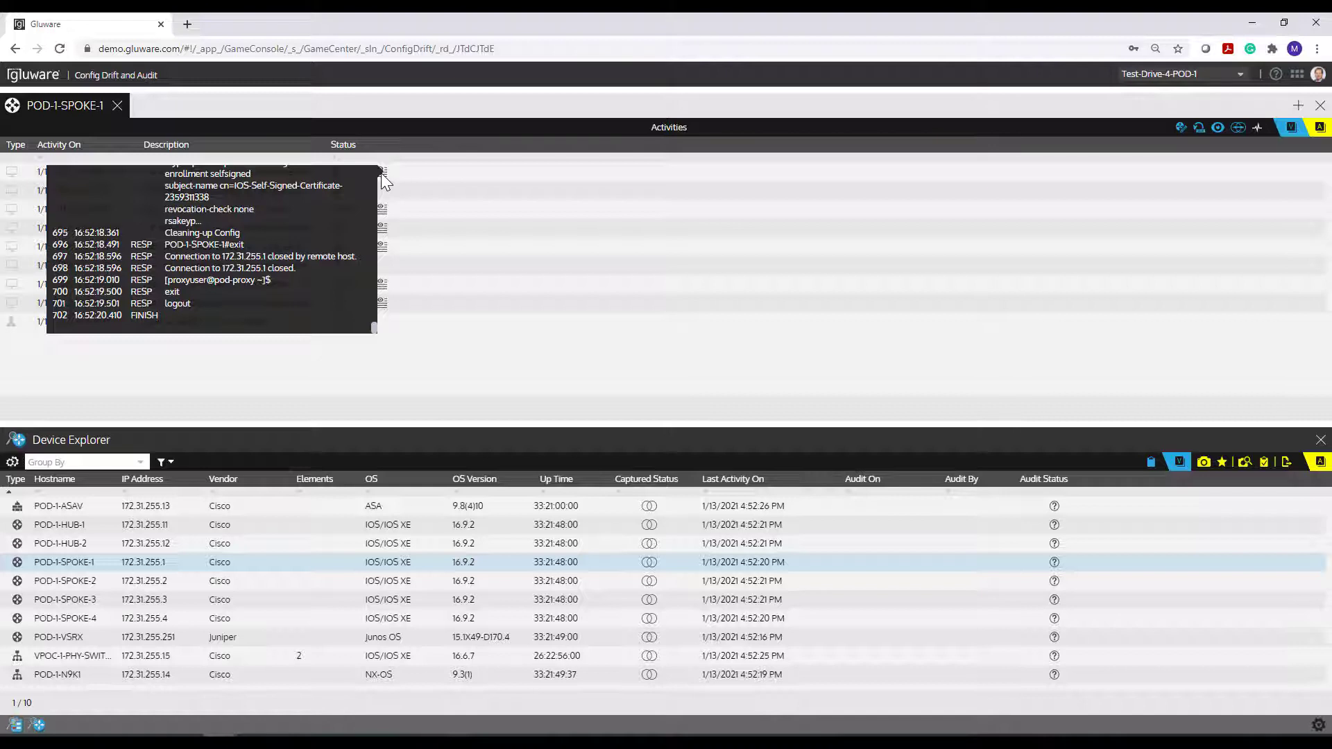
pyautogui.click(383, 178)
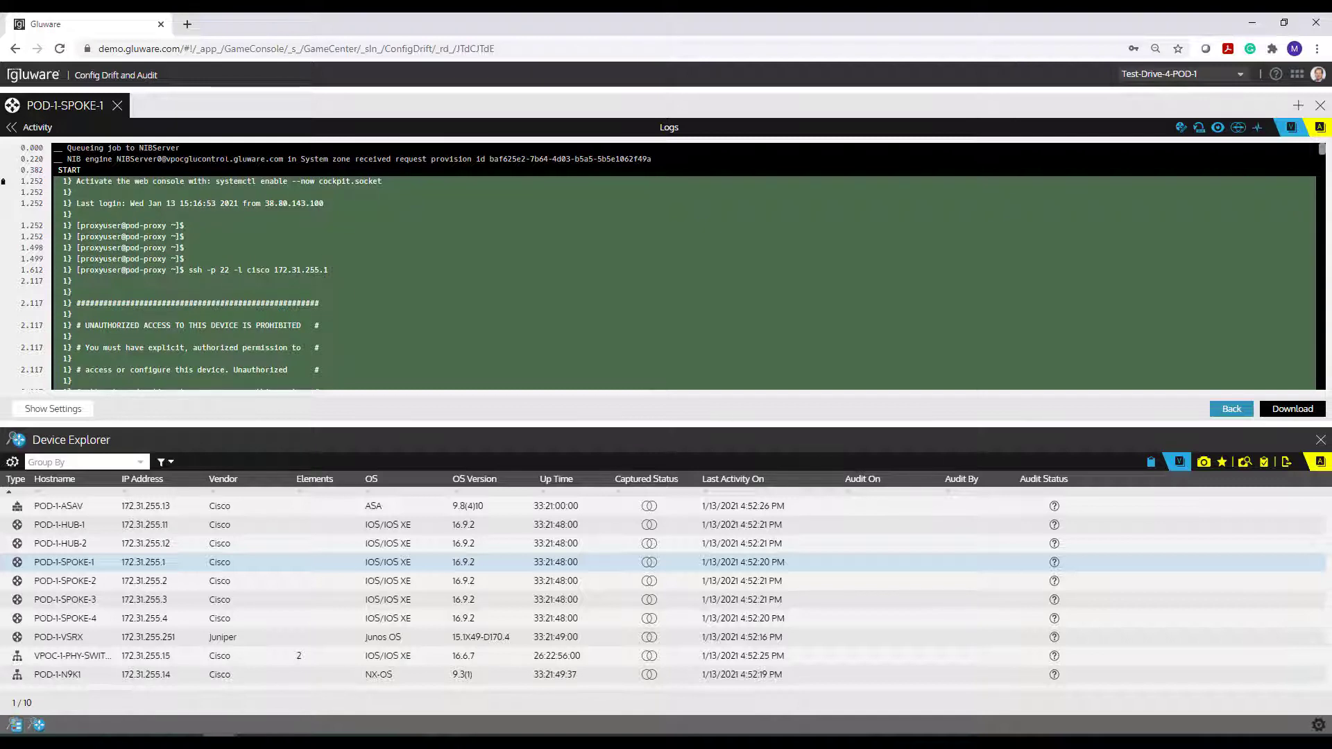
pyautogui.scroll(-5, 229, 164)
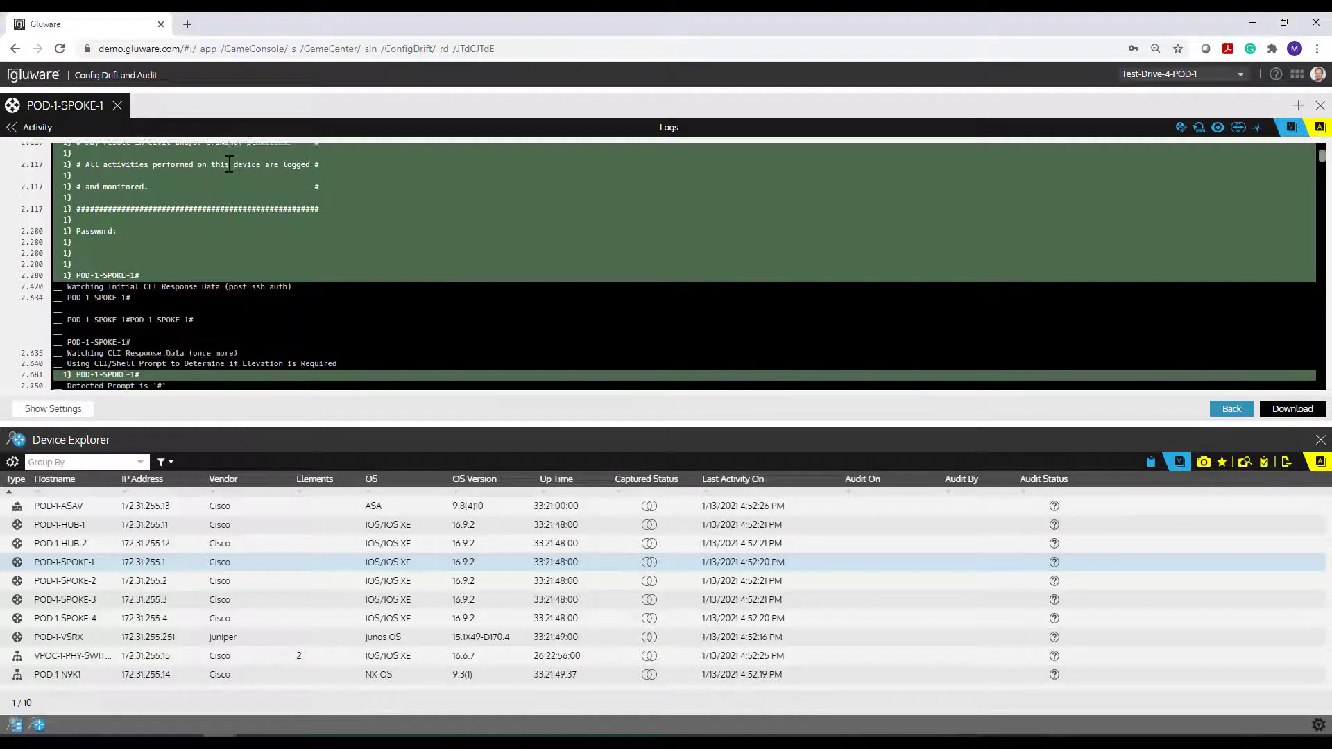
pyautogui.scroll(-6, 229, 164)
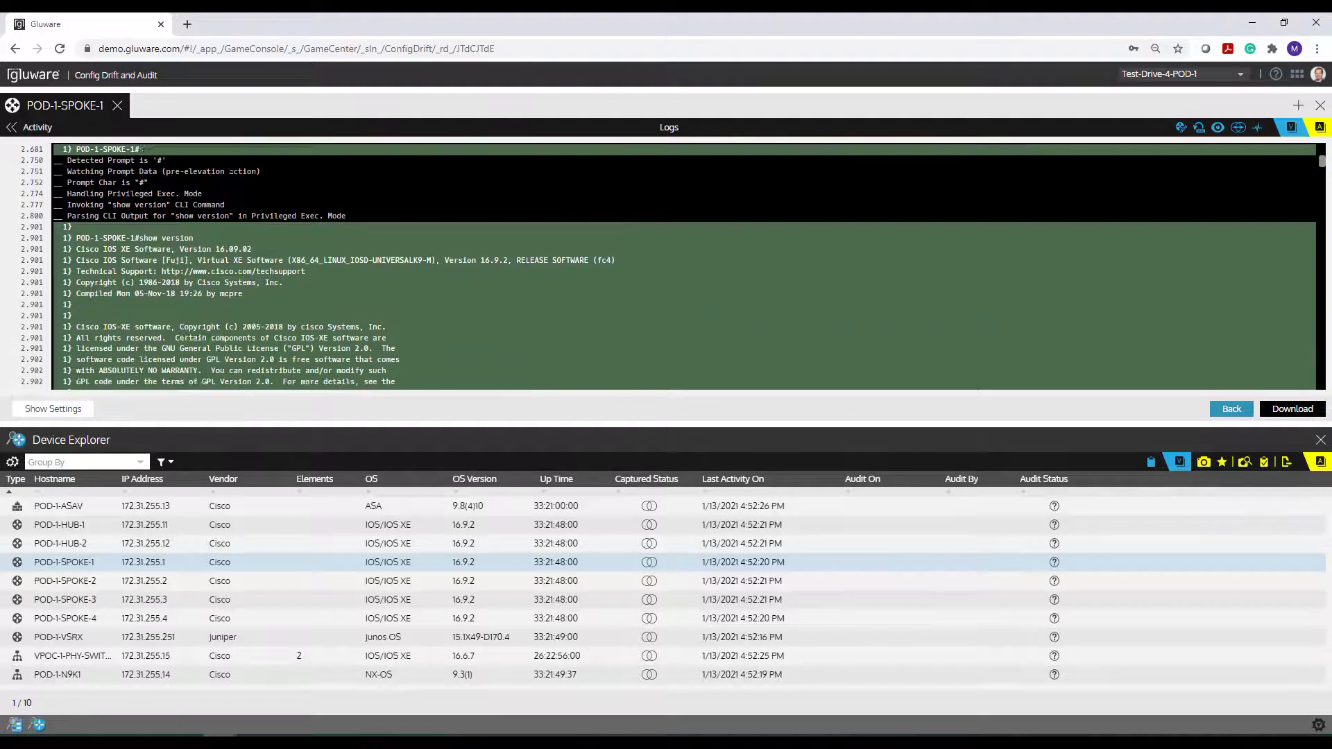
pyautogui.scroll(-2, 228, 165)
pyautogui.scroll(2, 229, 165)
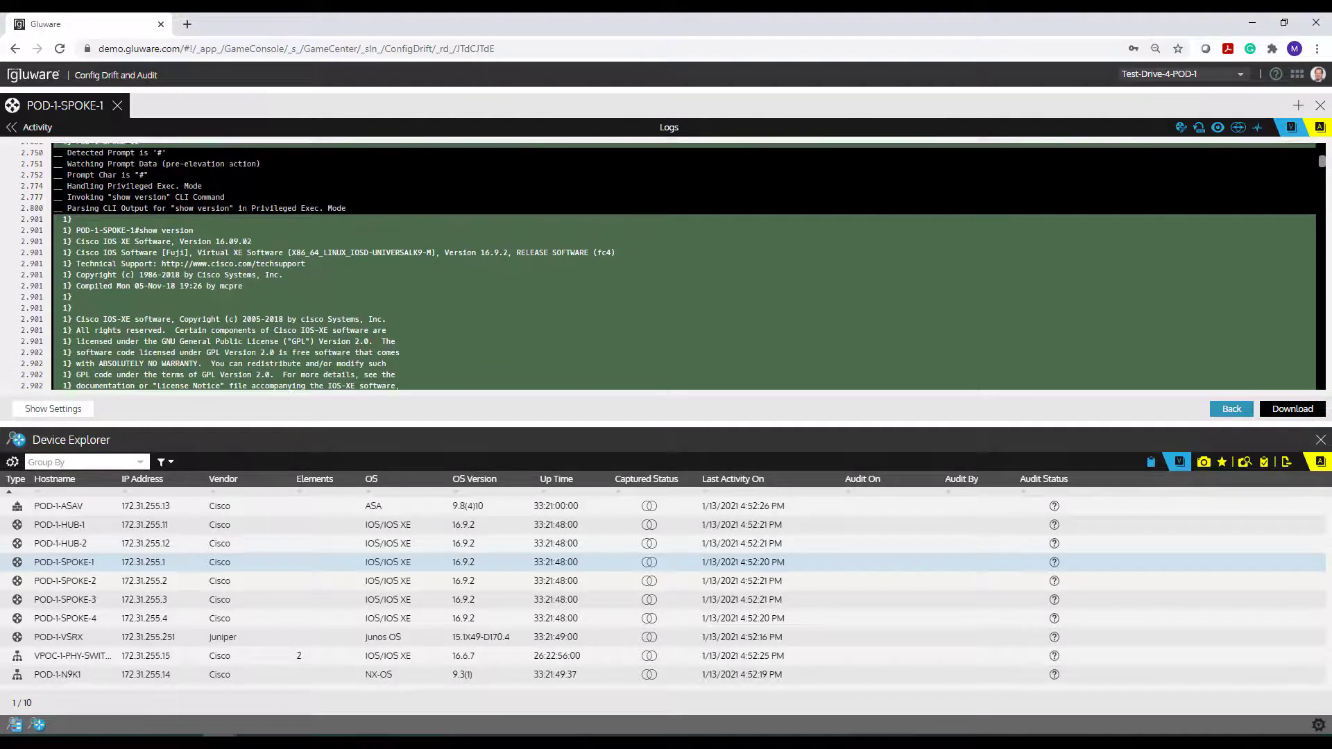
pyautogui.scroll(1, 229, 160)
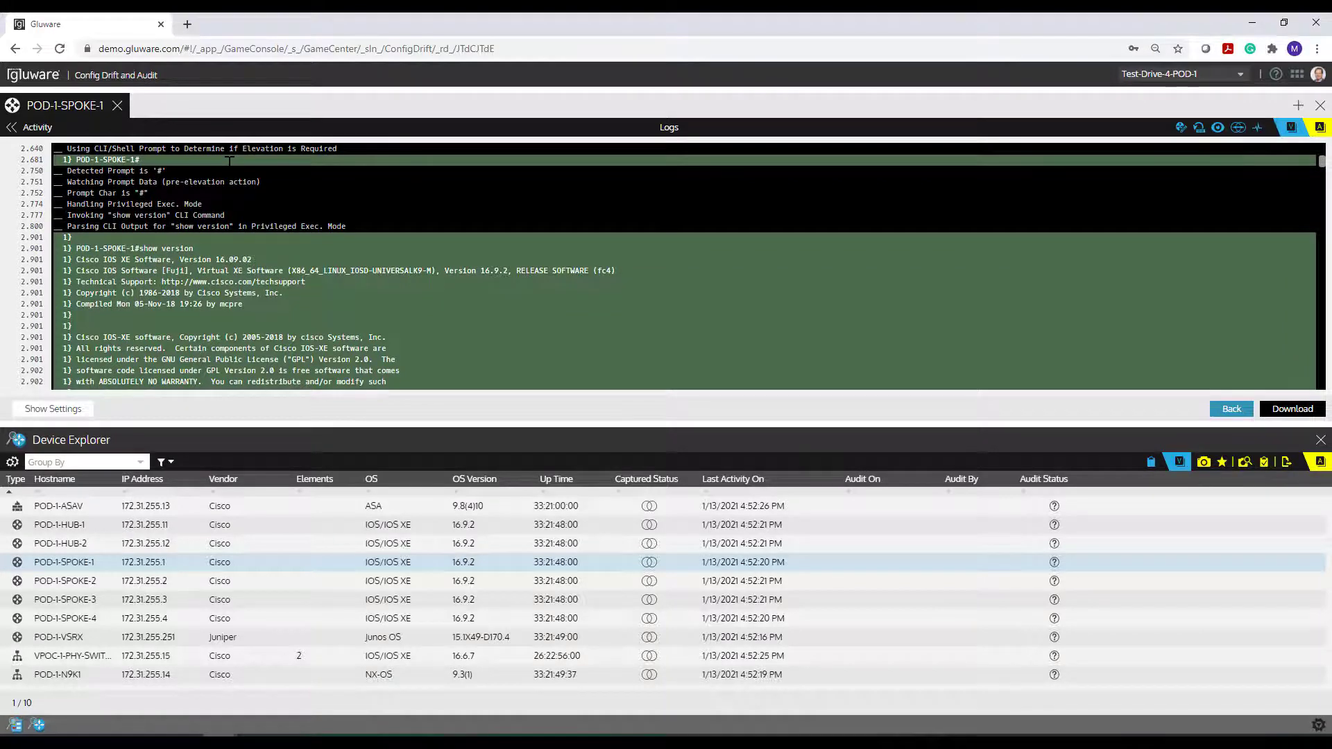
pyautogui.scroll(-1, 229, 161)
pyautogui.scroll(1, 228, 162)
pyautogui.scroll(-1, 229, 165)
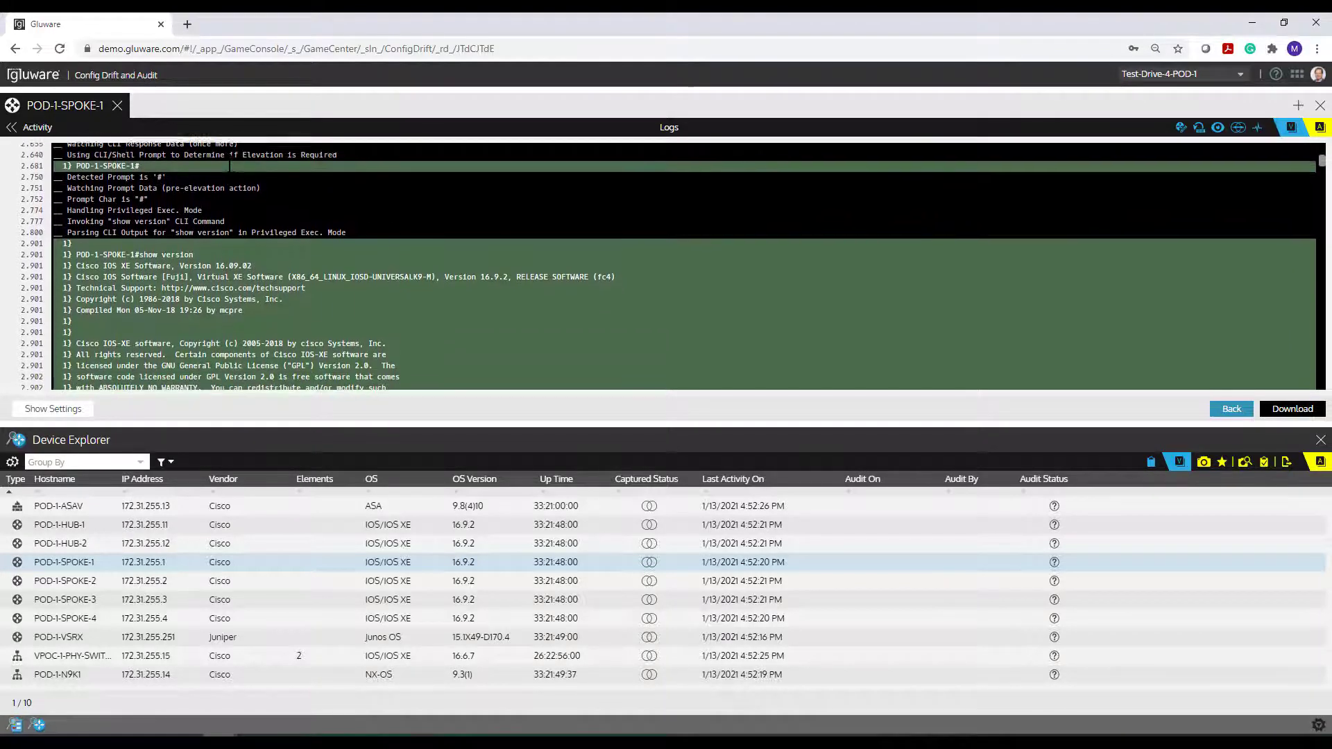
pyautogui.scroll(-3, 188, 256)
pyautogui.scroll(-1, 188, 257)
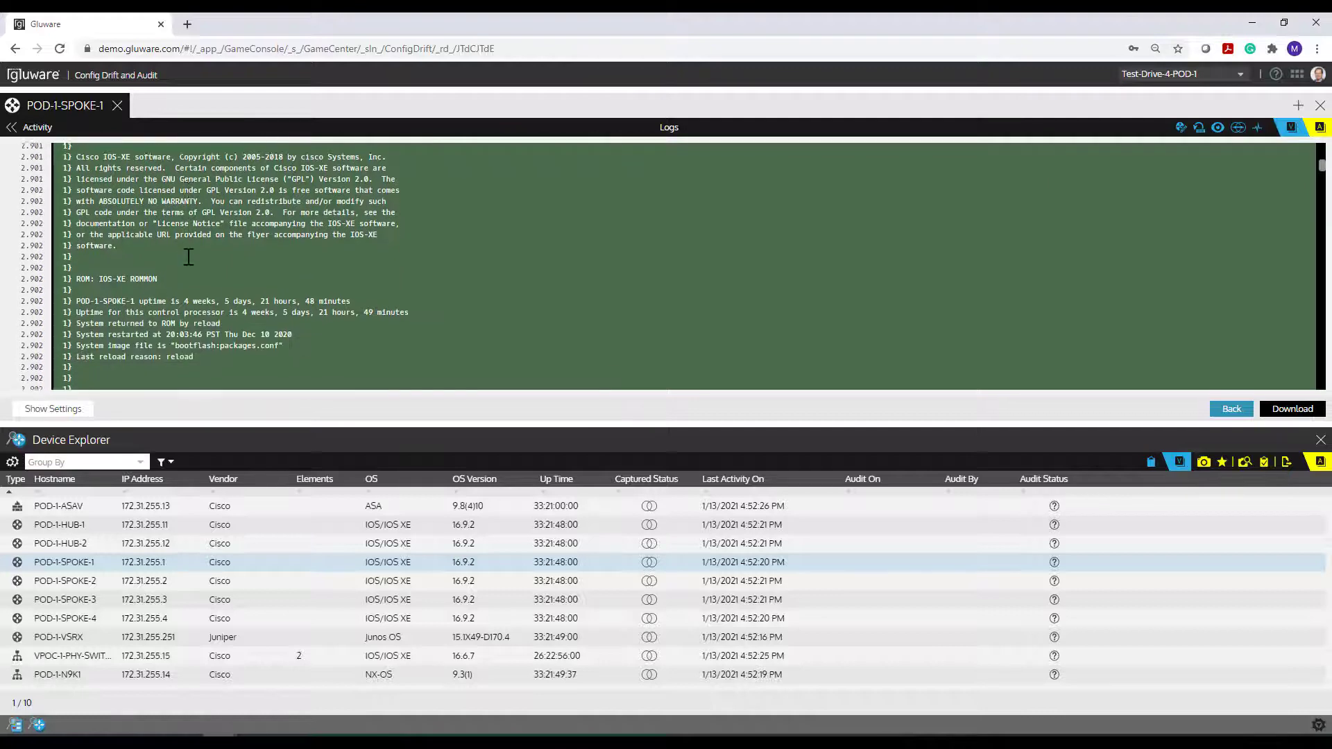
pyautogui.scroll(-10, 189, 258)
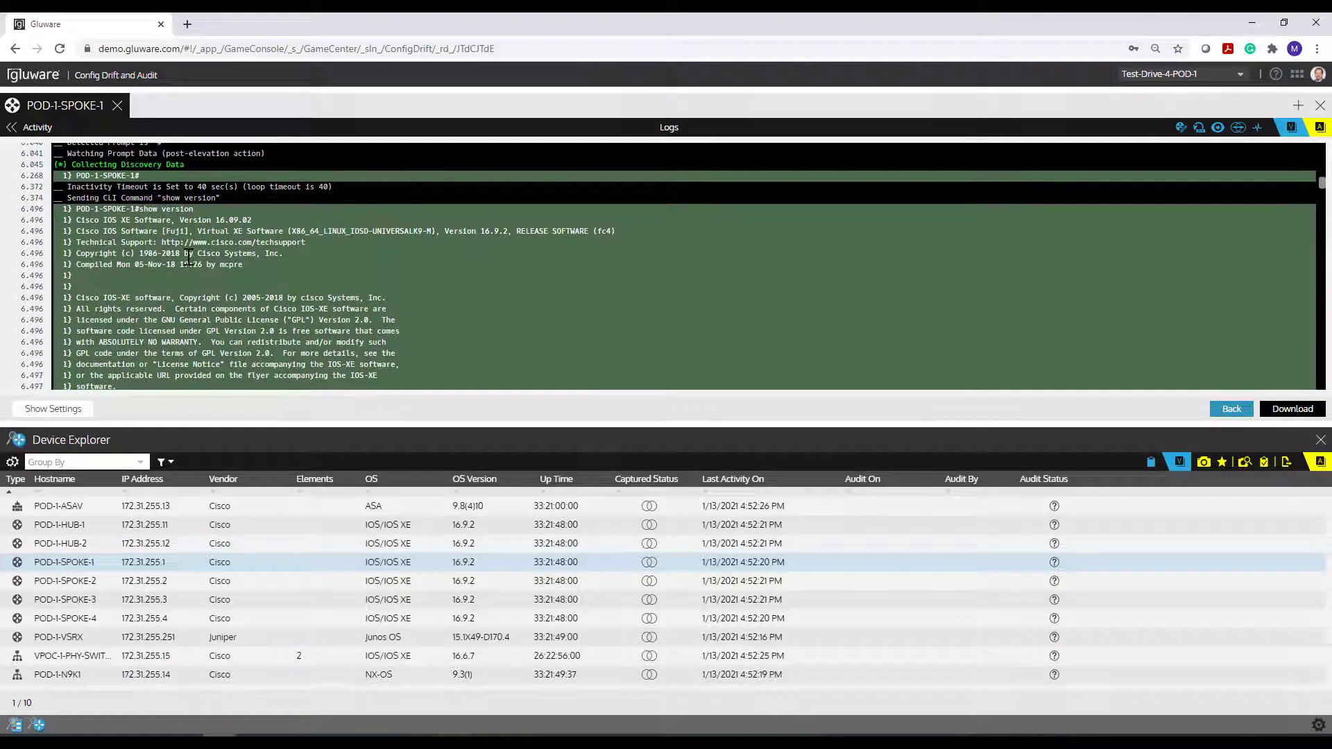
pyautogui.scroll(-3, 189, 258)
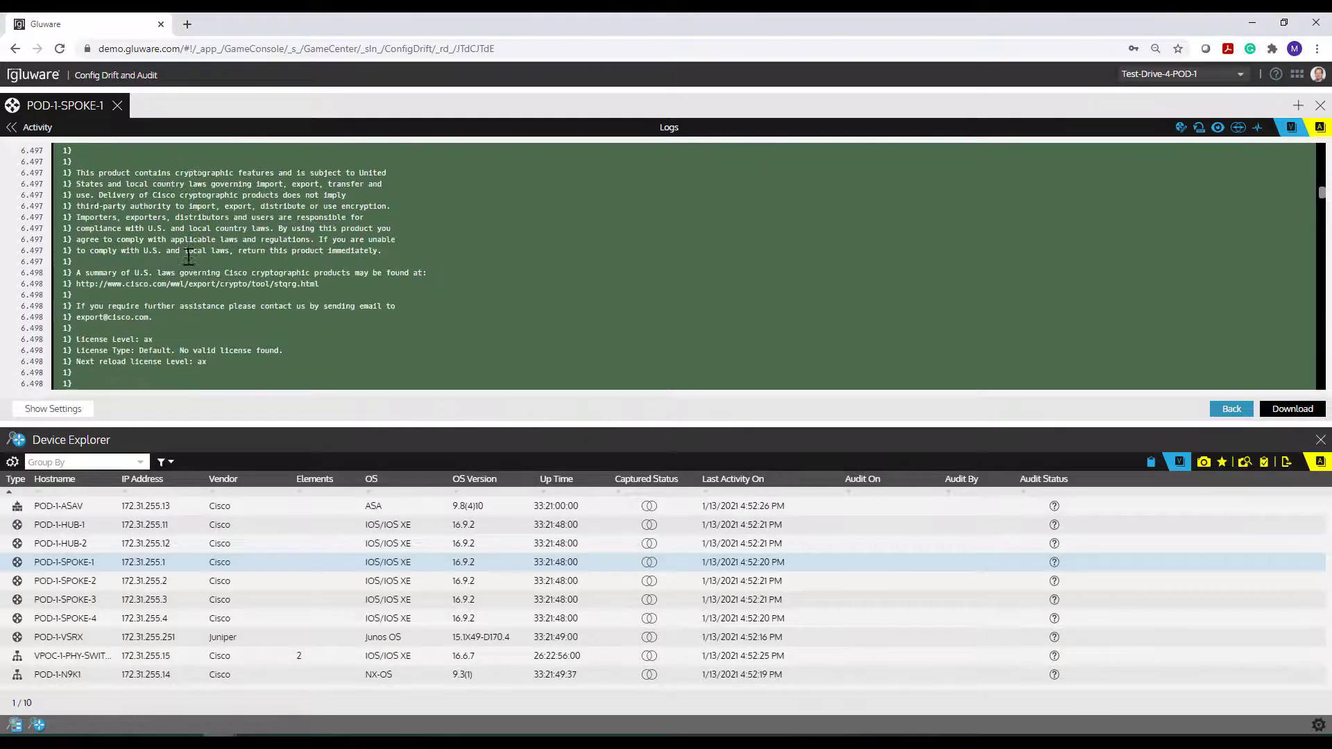
pyautogui.scroll(-5, 188, 257)
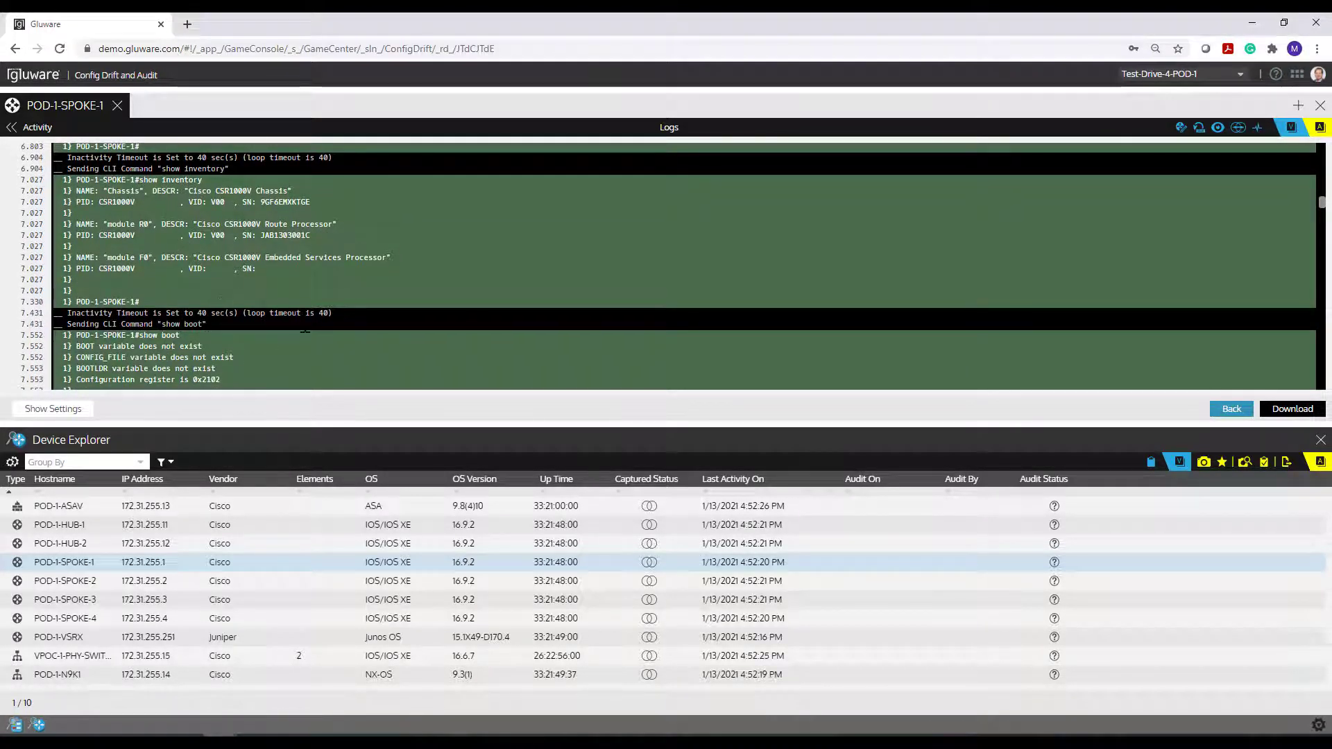
pyautogui.scroll(-2, 305, 330)
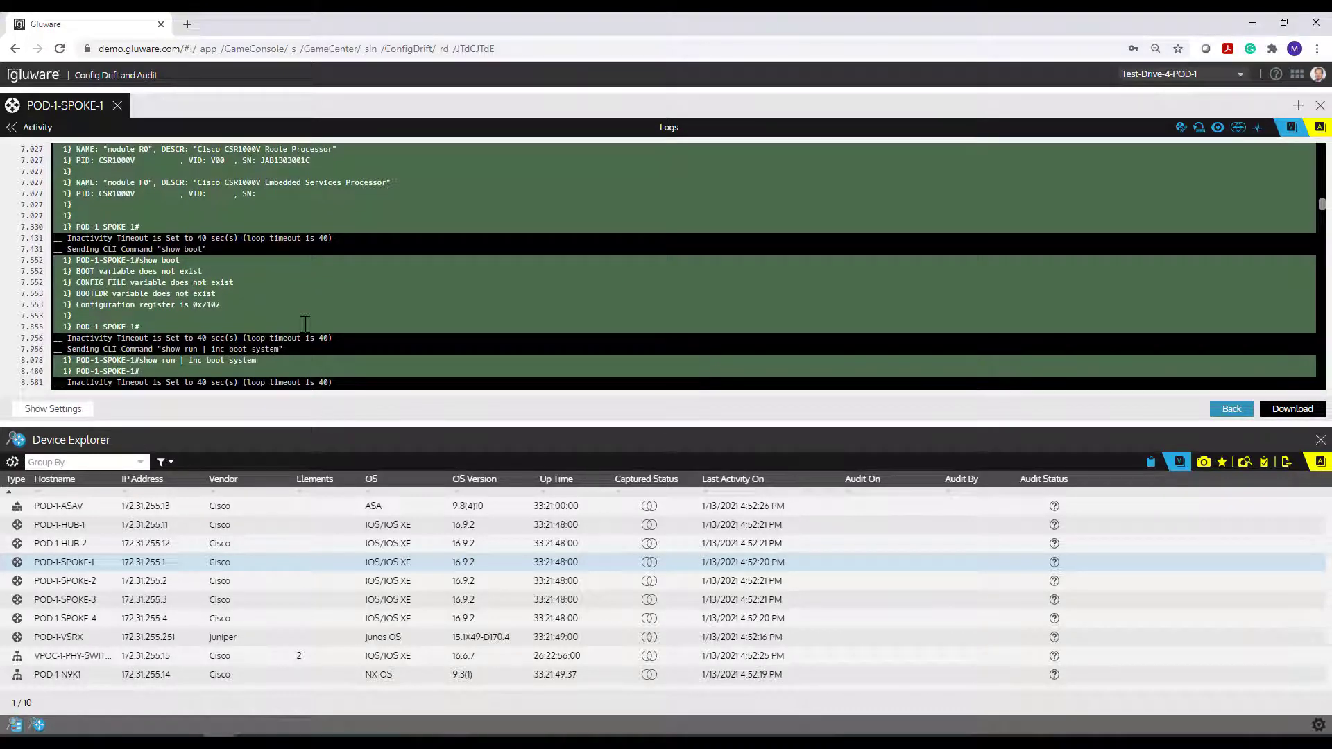
pyautogui.scroll(-2, 305, 326)
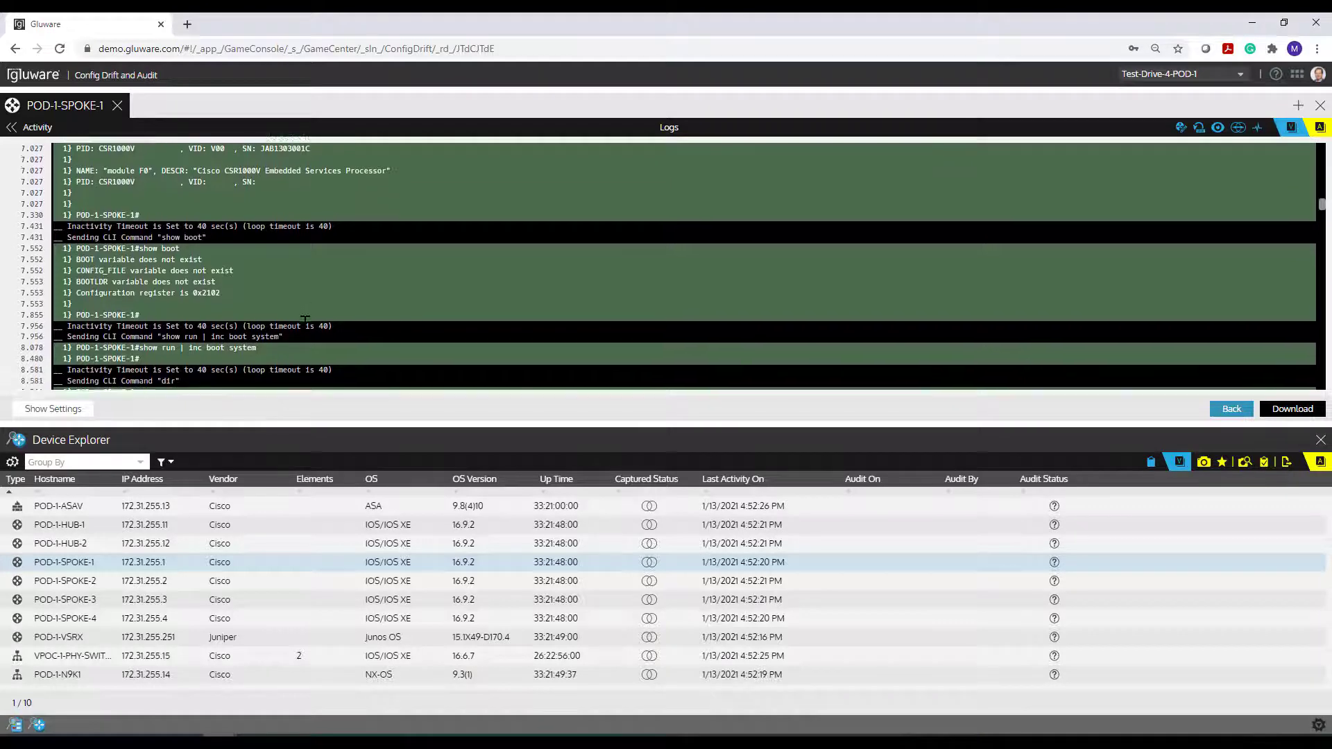
pyautogui.scroll(-4, 305, 330)
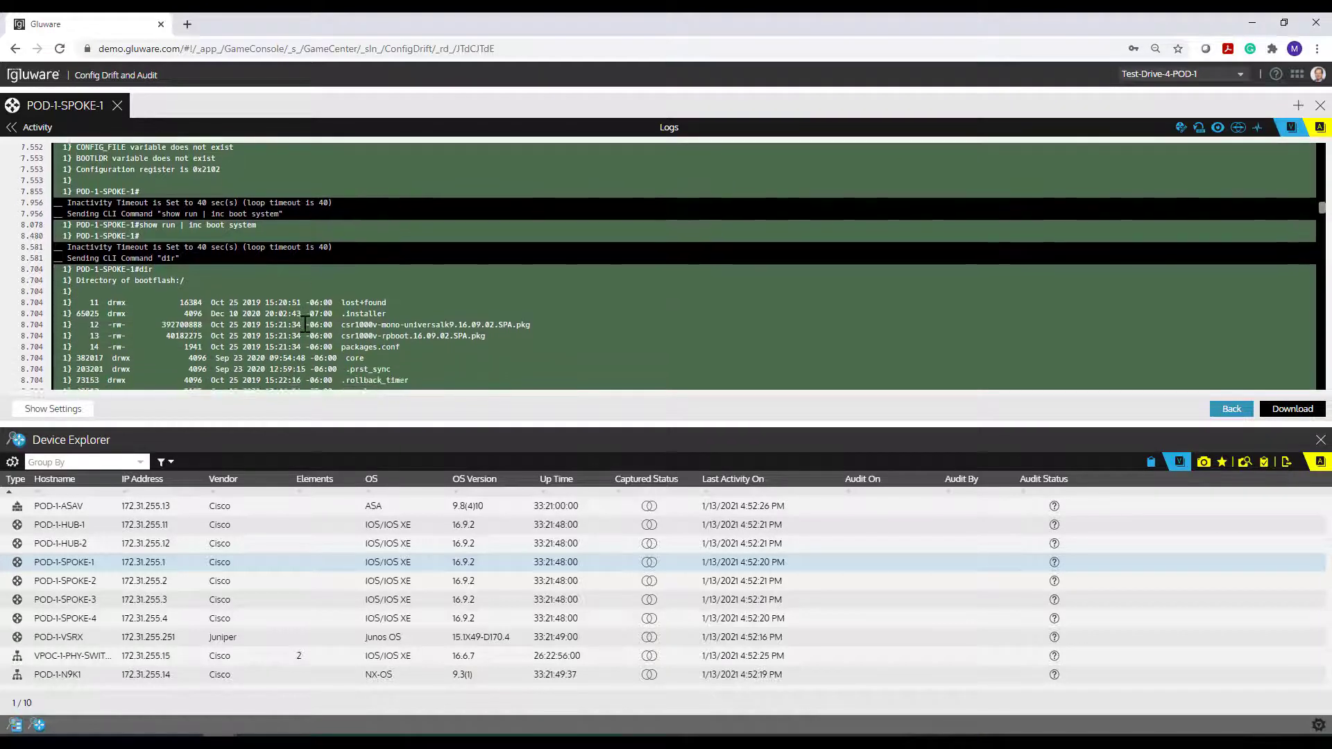
pyautogui.scroll(-1, 305, 324)
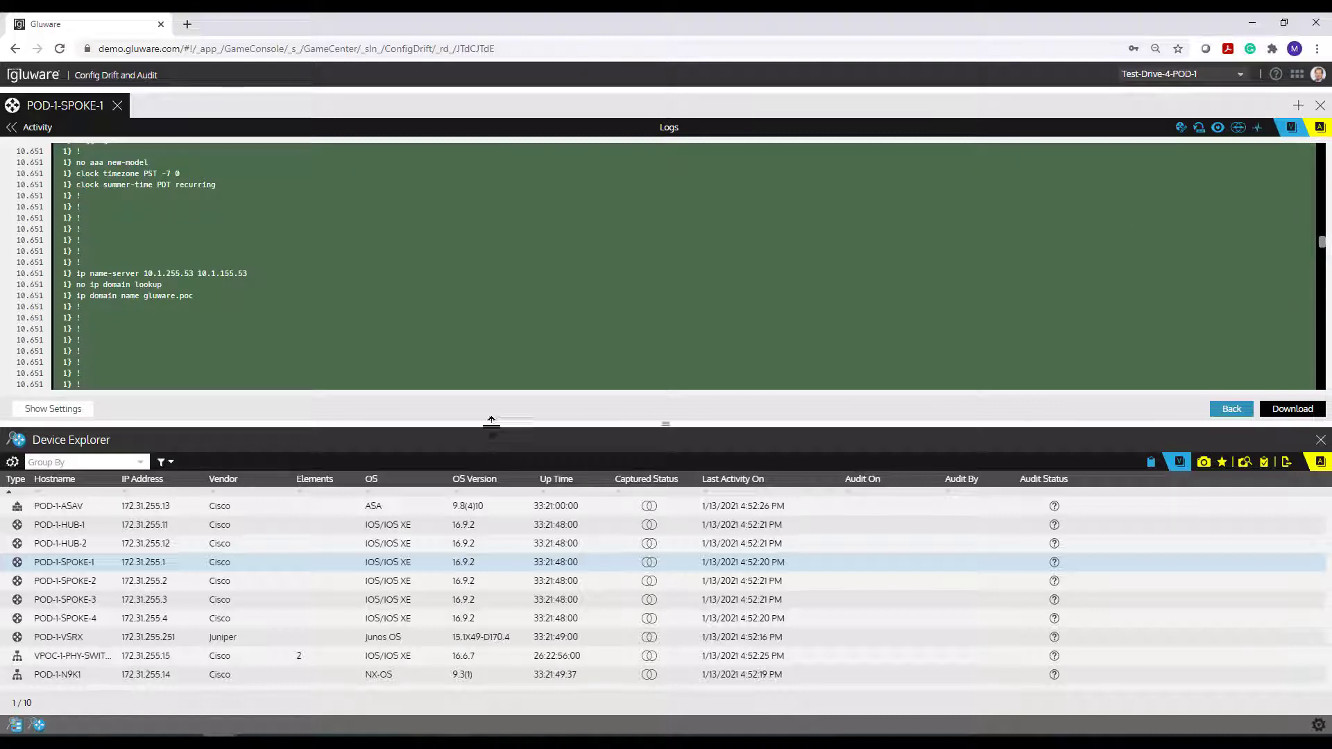
# - Close the POD-1-SPOKE-1 log view and launch Model Editor from the application list
pyautogui.moveTo(505, 422); pyautogui.dragTo(506, 365)
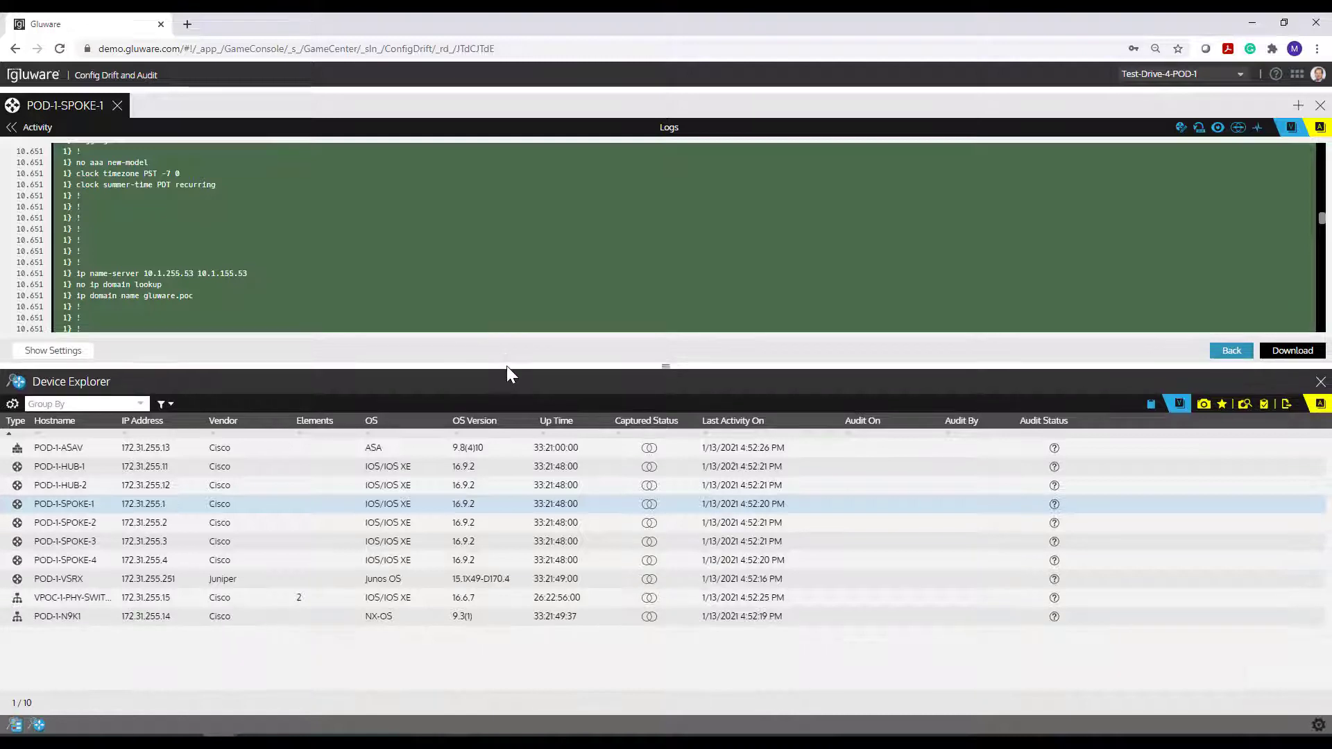
pyautogui.click(117, 107)
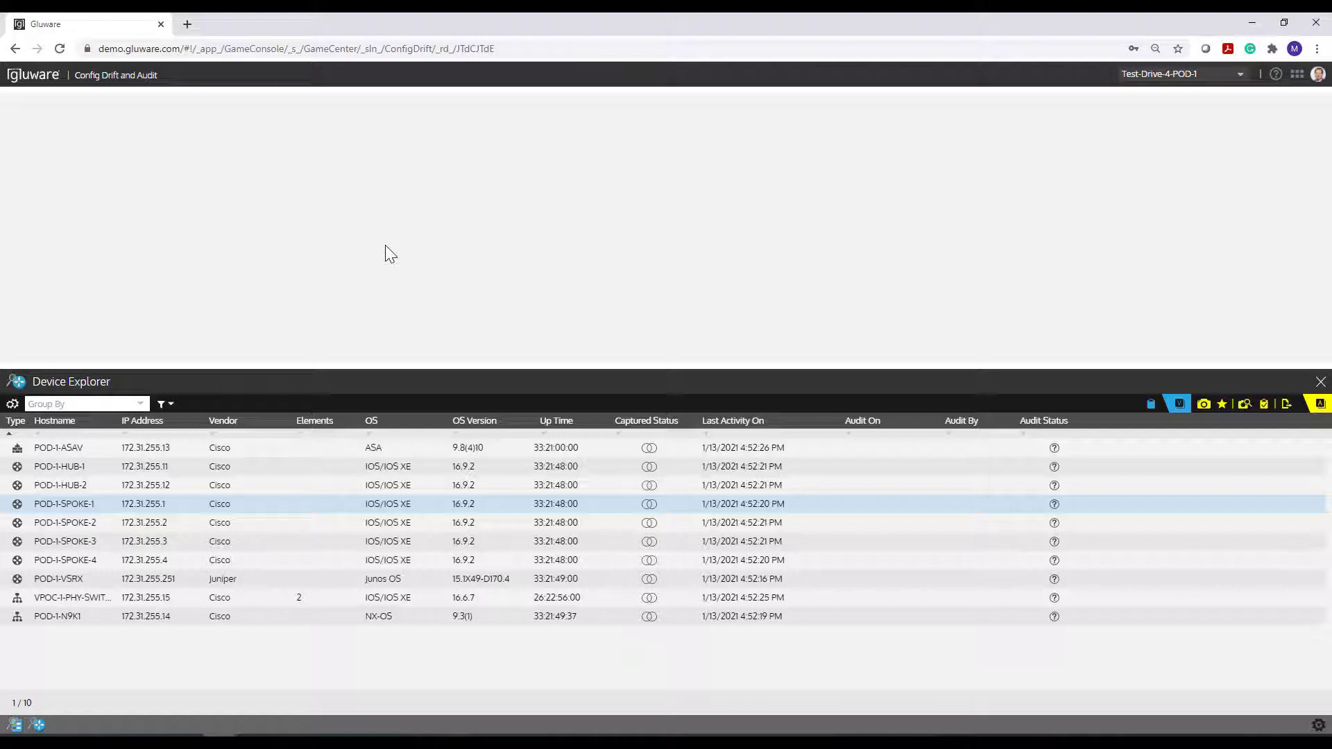
pyautogui.click(1296, 73)
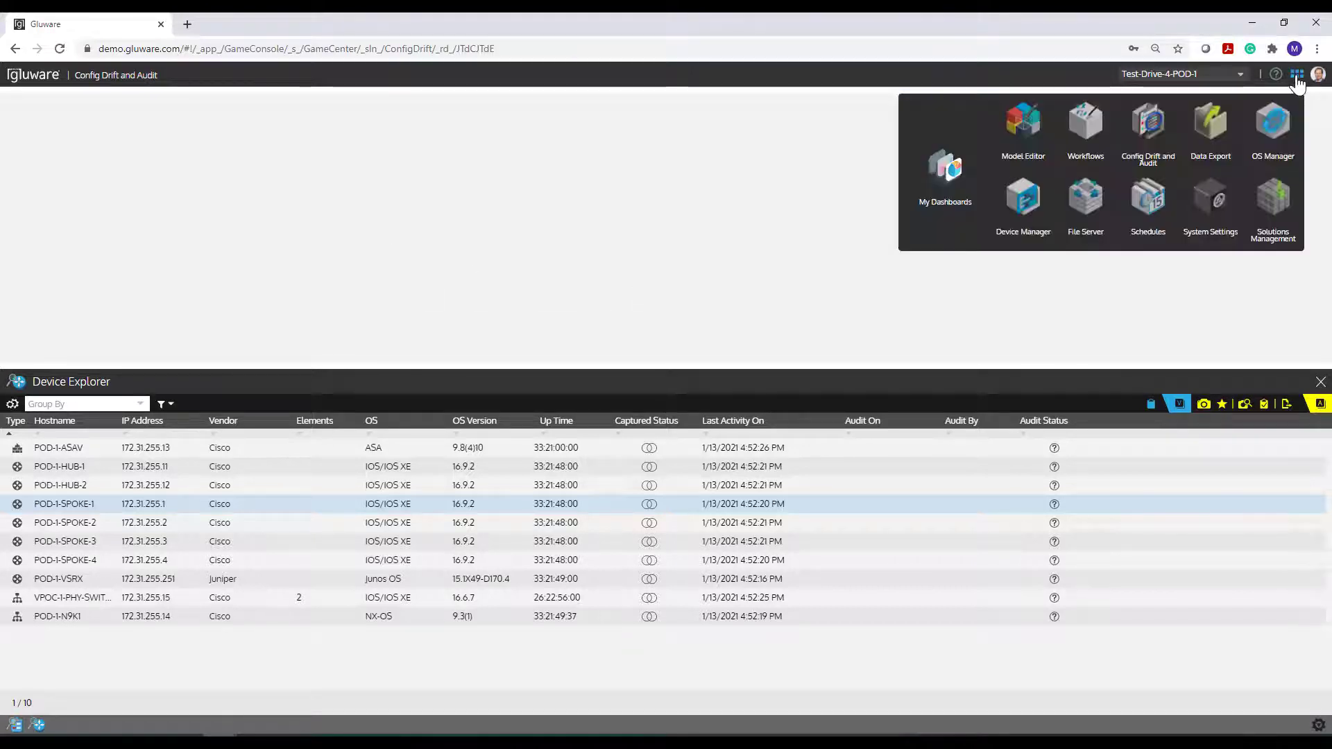
pyautogui.click(1018, 132)
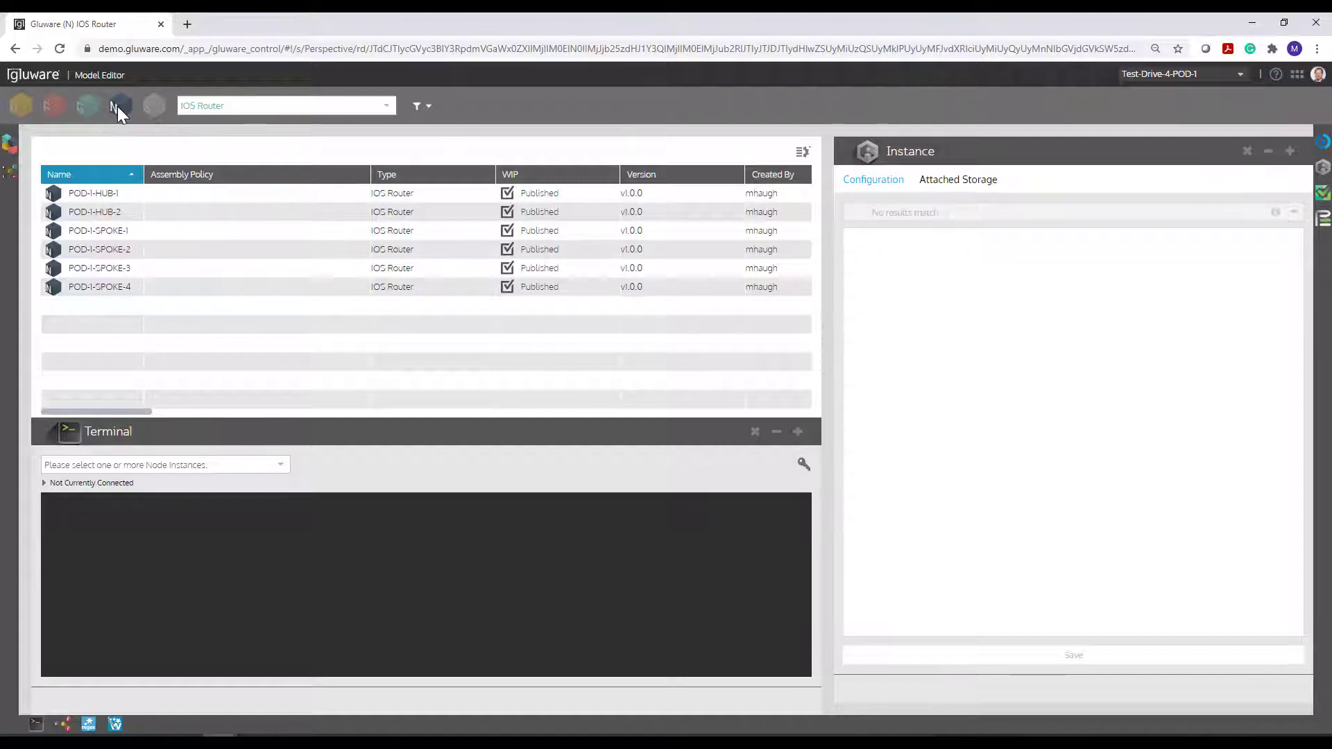
pyautogui.click(392, 106)
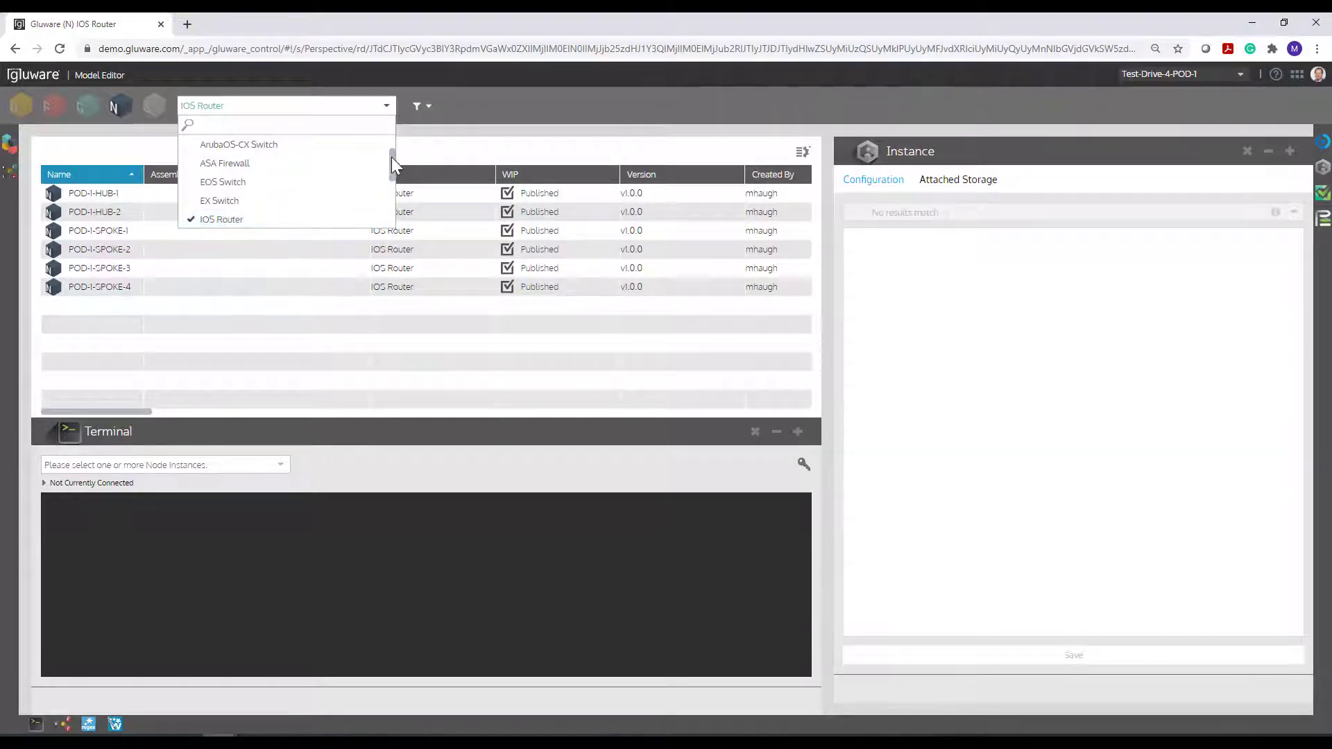
pyautogui.moveTo(393, 163); pyautogui.dragTo(394, 133)
pyautogui.click(351, 144)
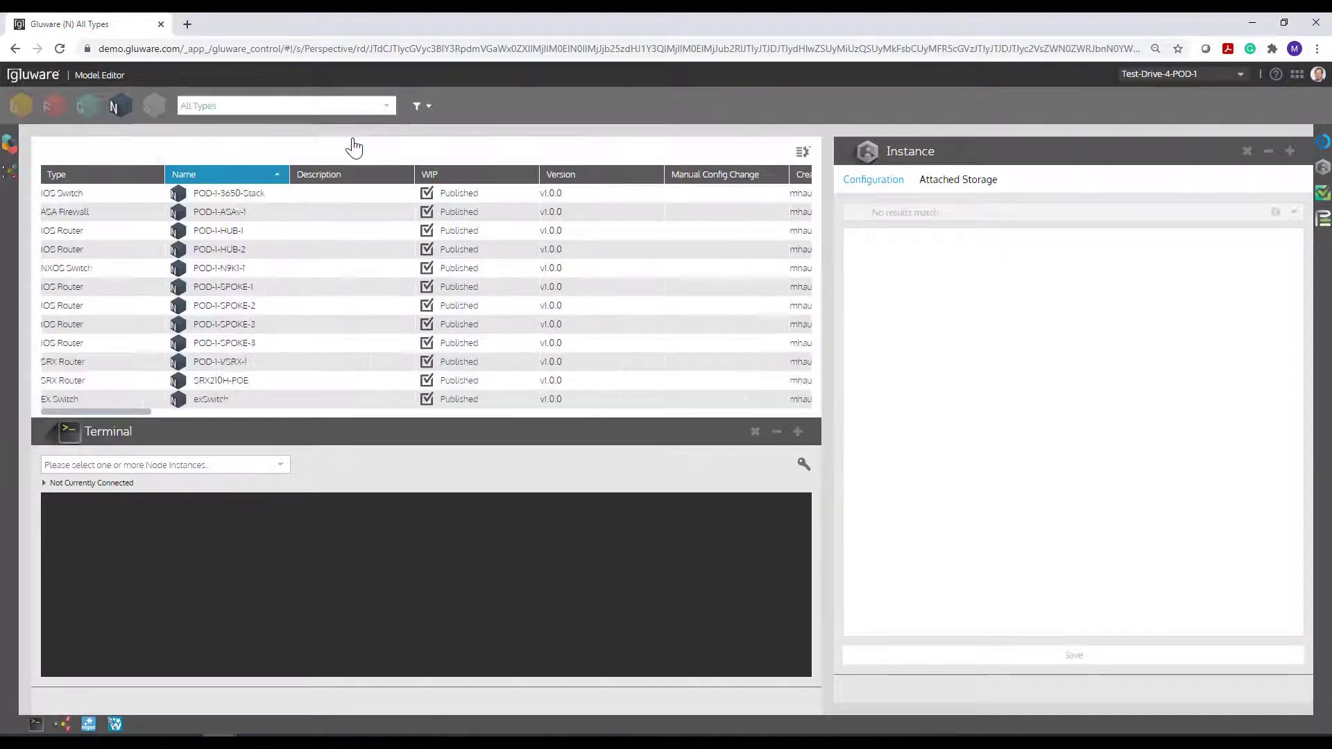
pyautogui.click(386, 108)
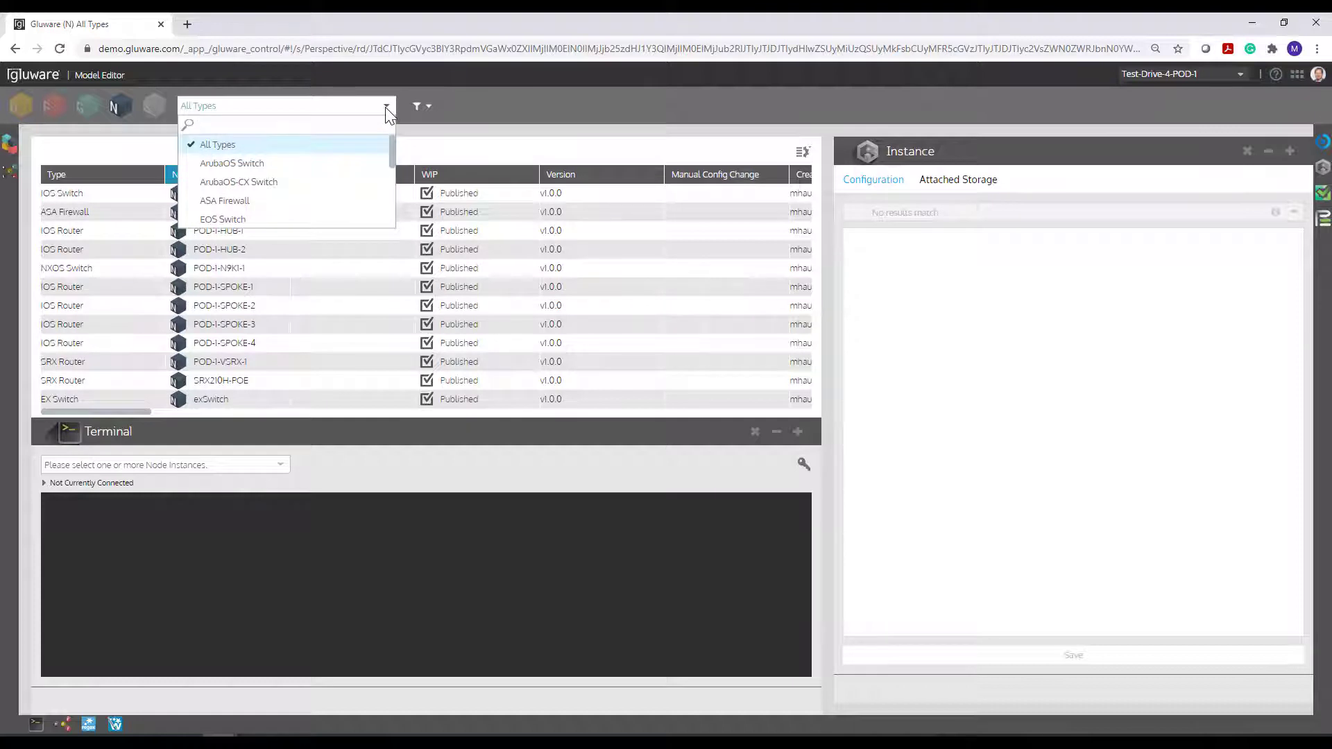
pyautogui.moveTo(393, 147); pyautogui.dragTo(363, 172)
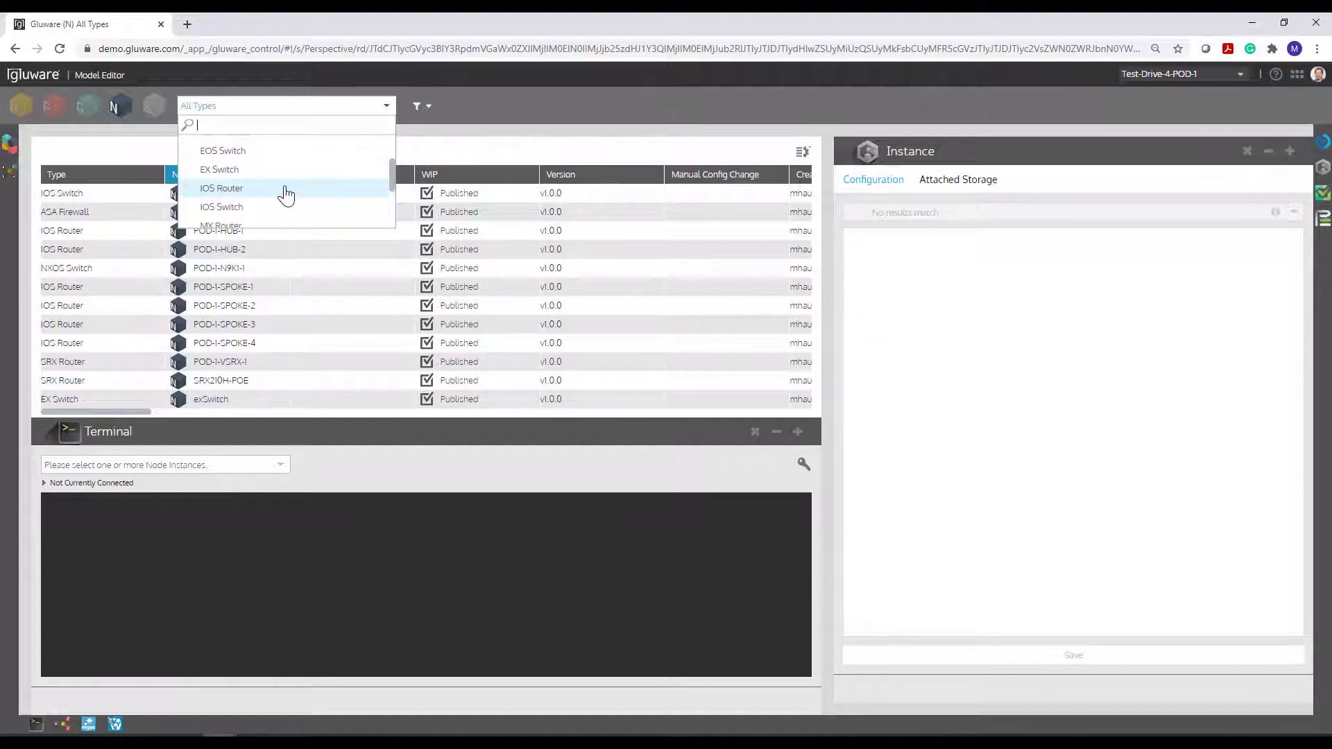
pyautogui.click(256, 194)
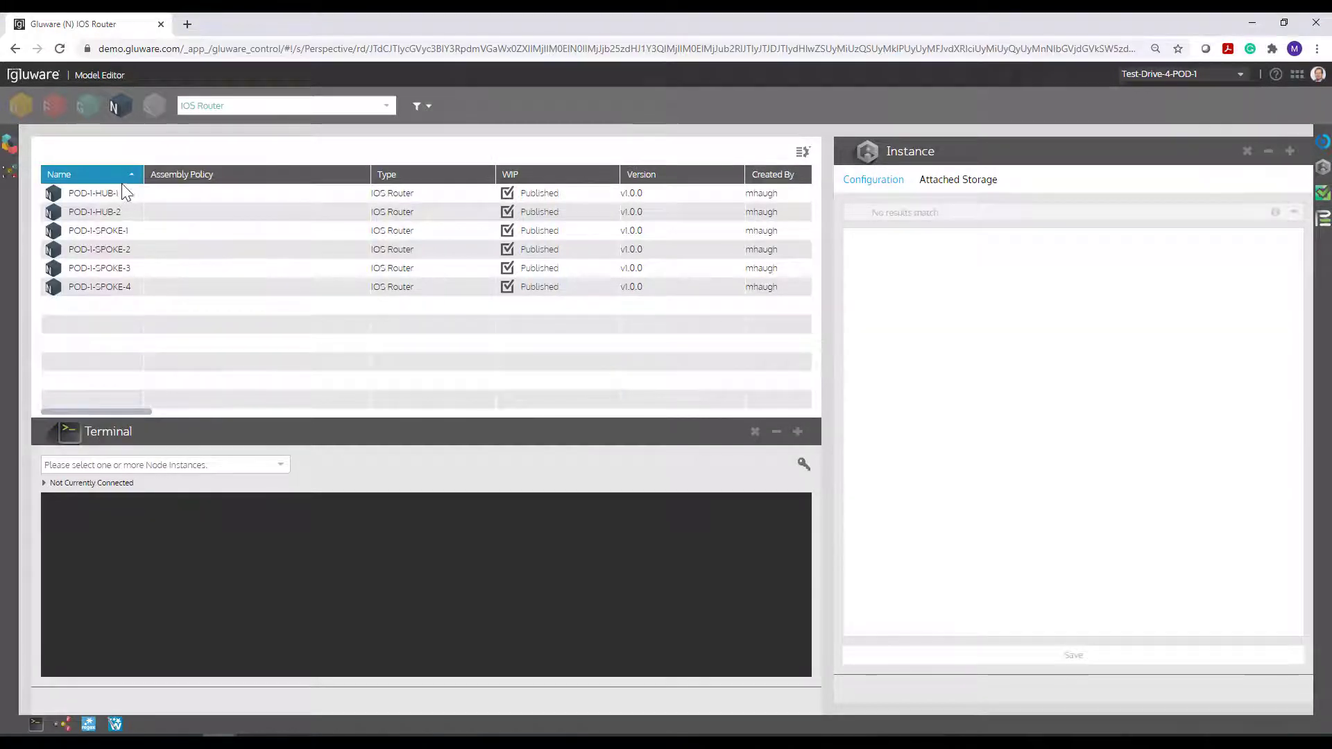
pyautogui.click(106, 231)
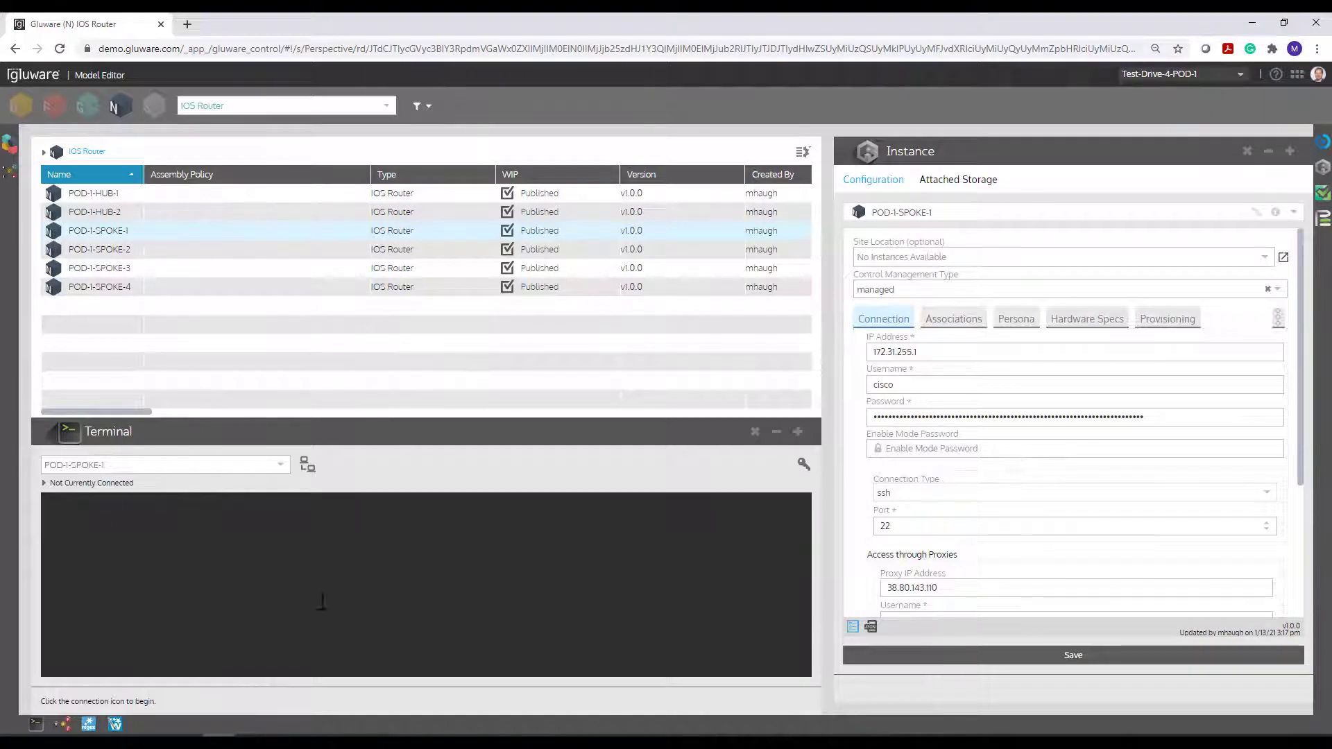
pyautogui.click(757, 431)
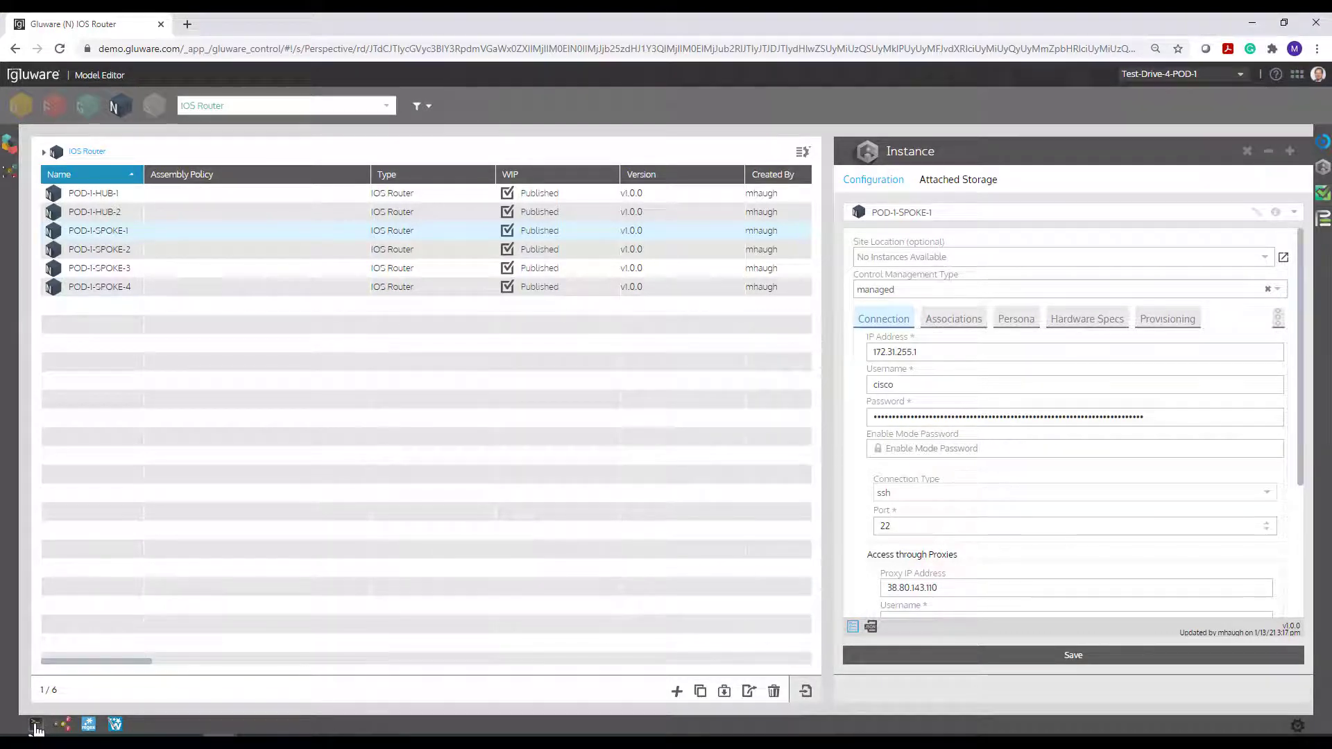
pyautogui.click(36, 726)
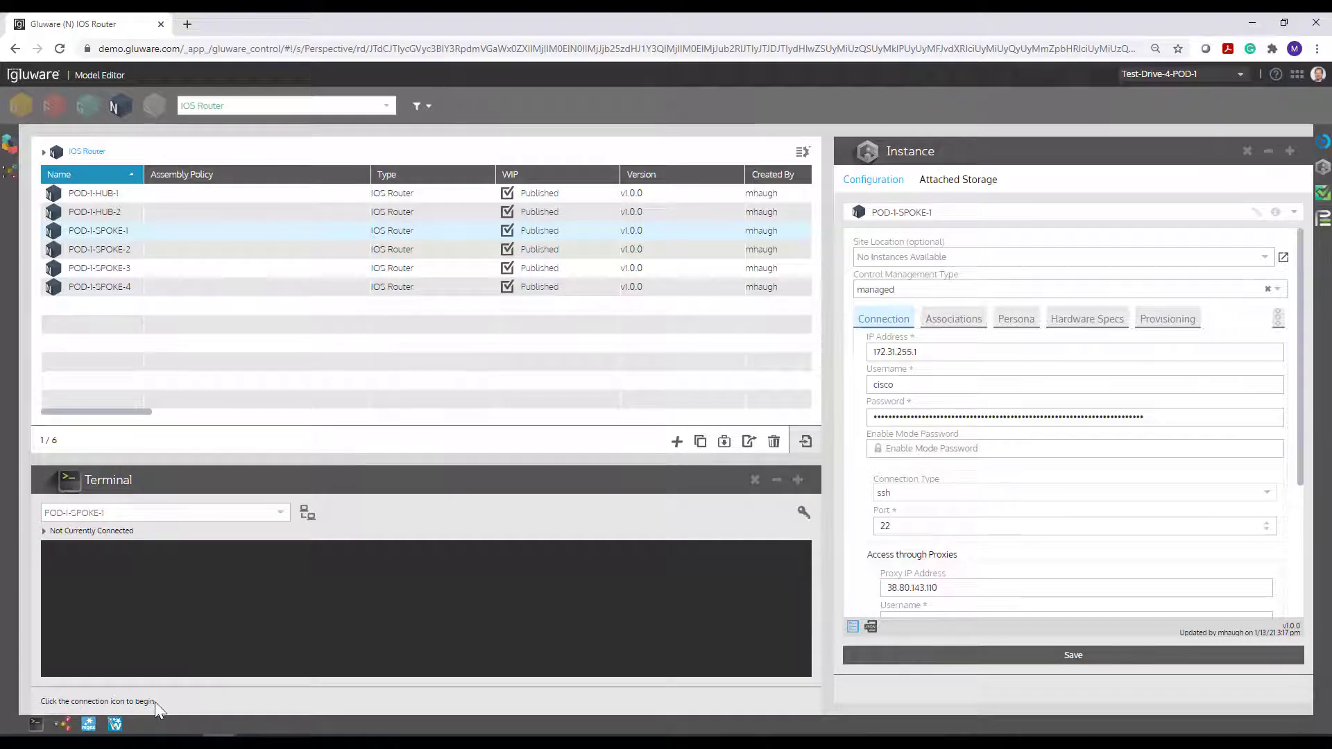
pyautogui.click(1297, 727)
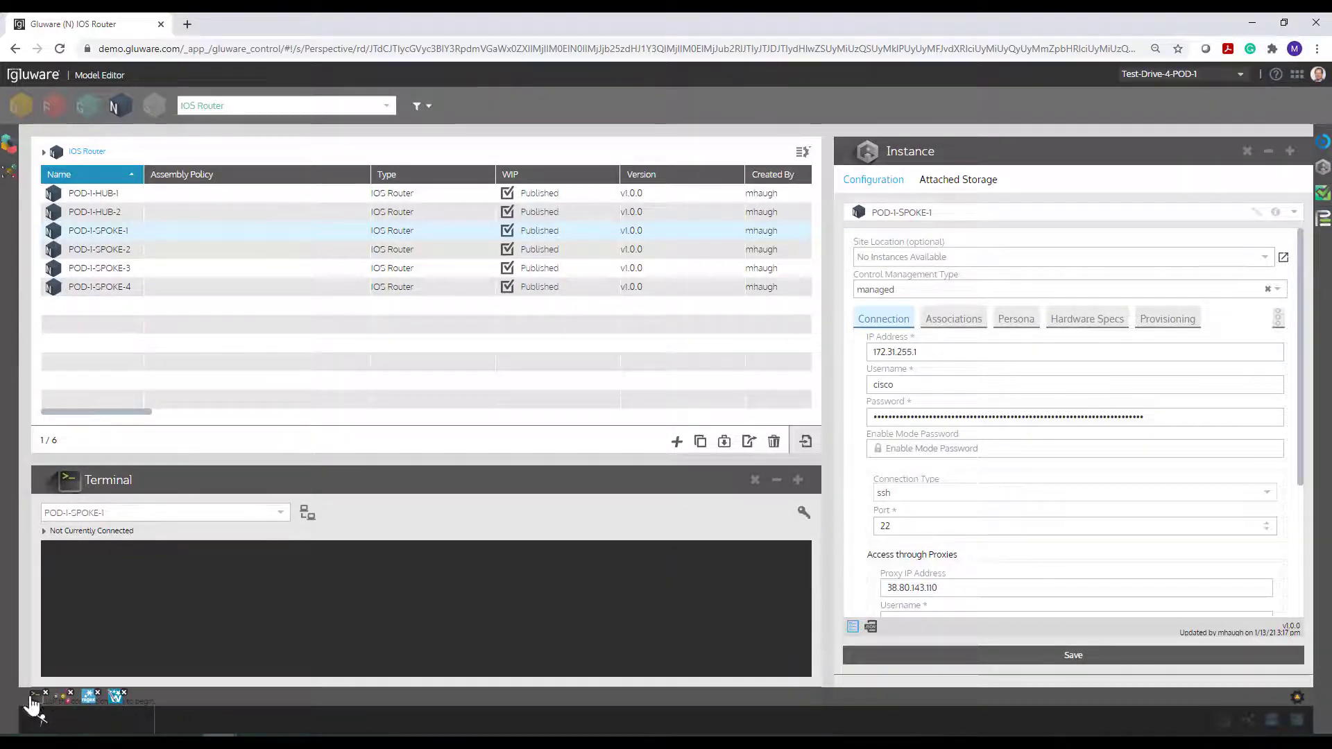
pyautogui.click(1297, 697)
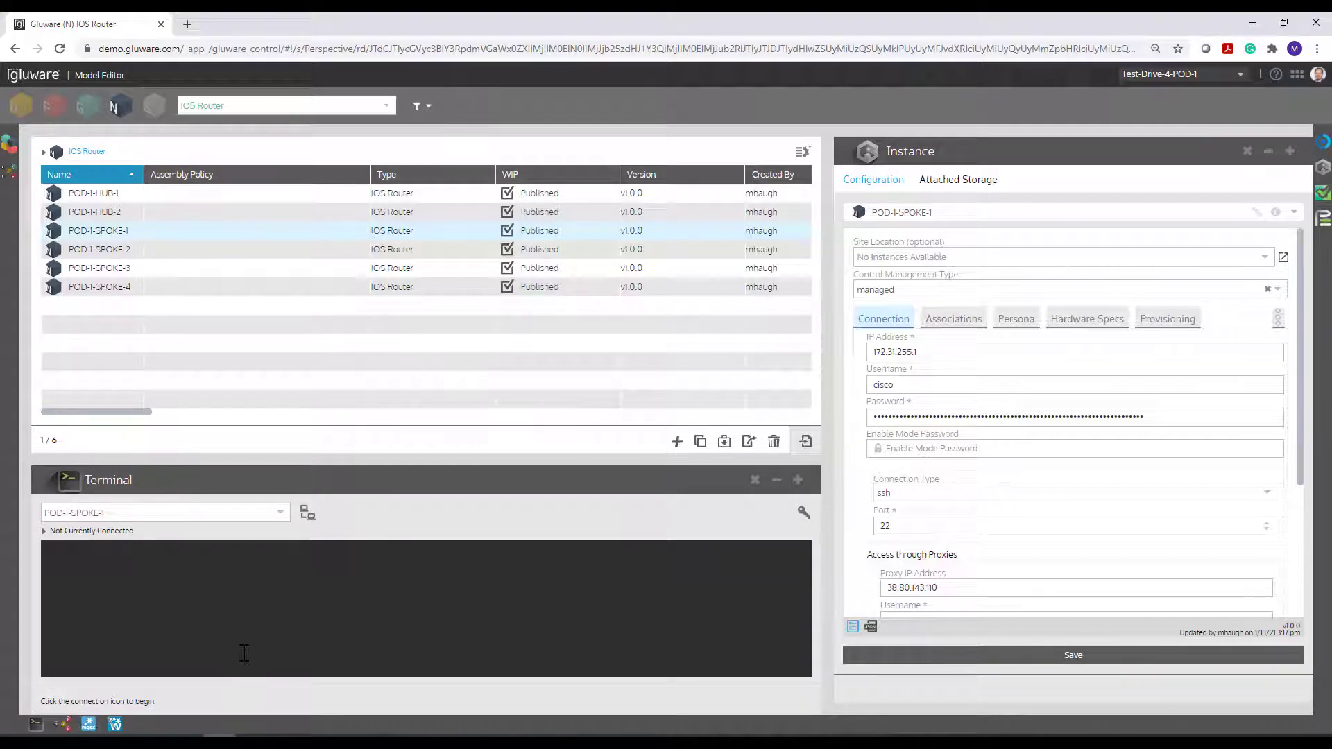
# - Enter the router's username and password and save them to connect the Terminal to POD-1-SPOKE-1
pyautogui.click(308, 519)
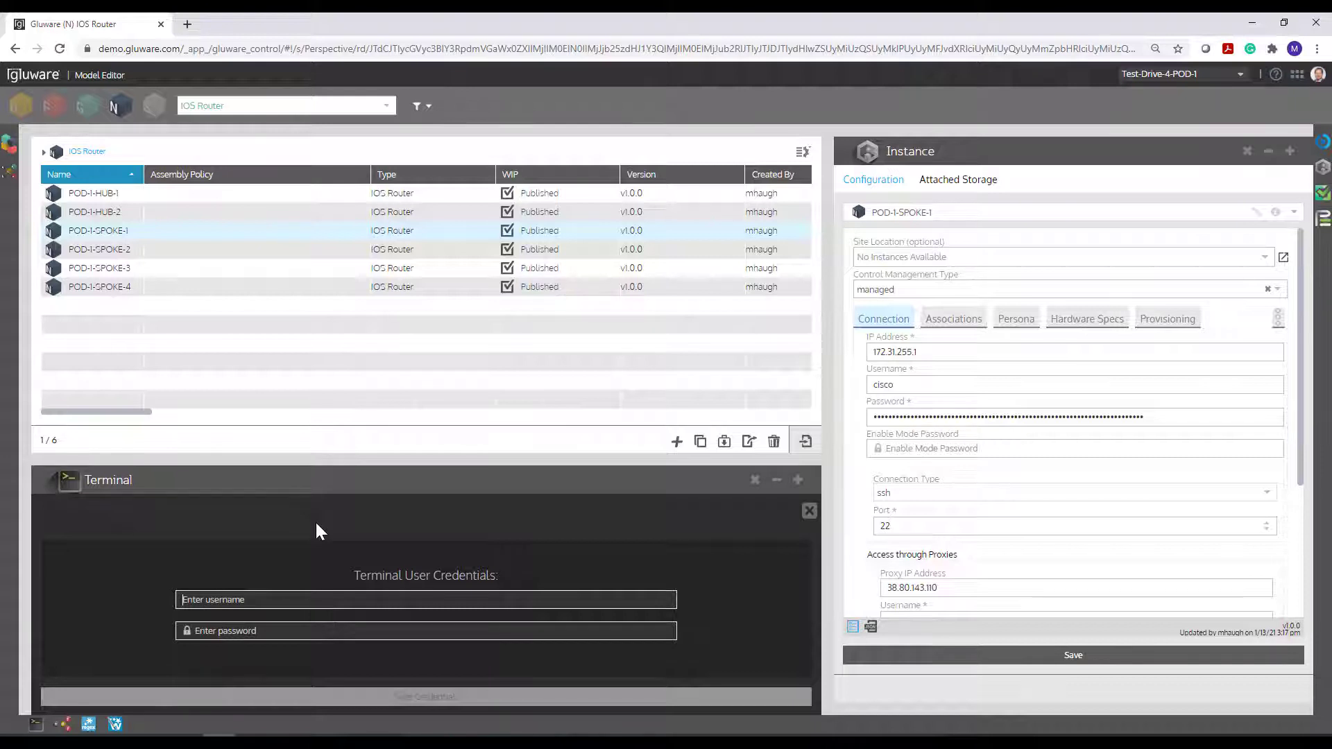
pyautogui.write('cisco')
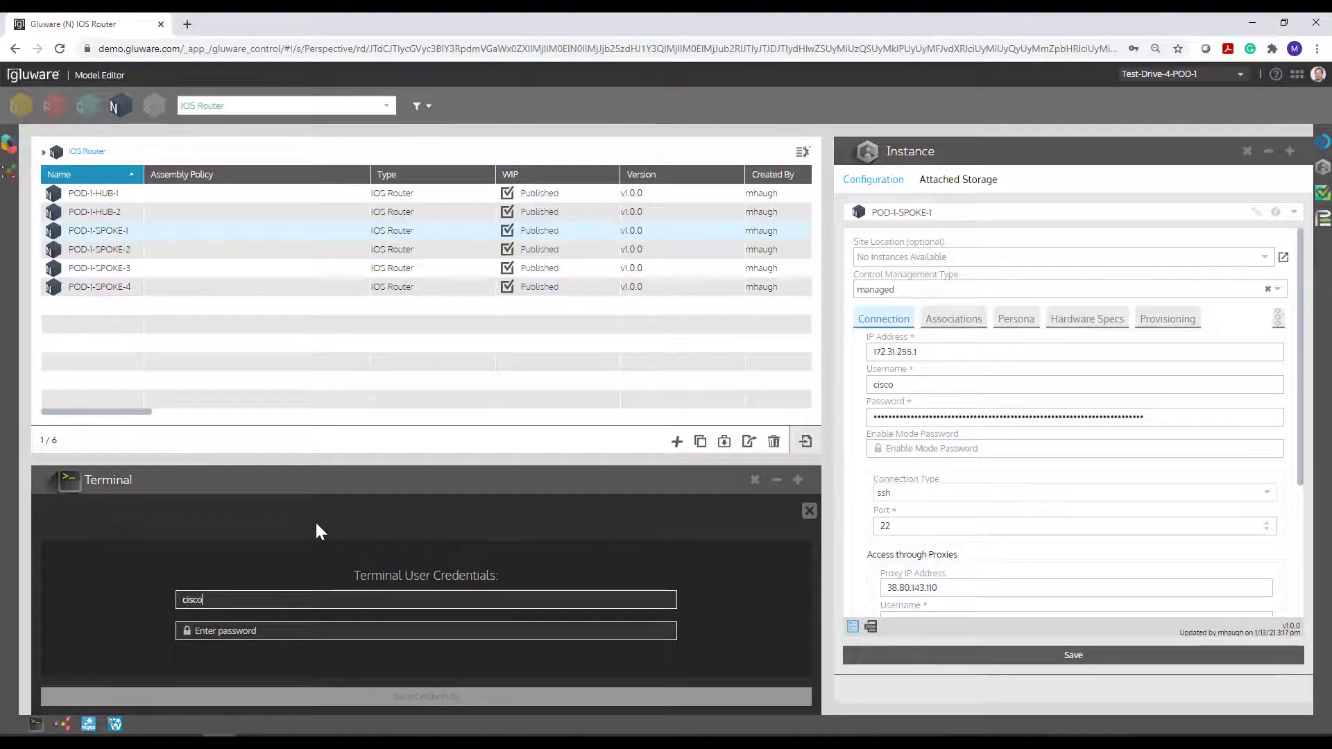
pyautogui.press('Tab')
pyautogui.write('cisco')
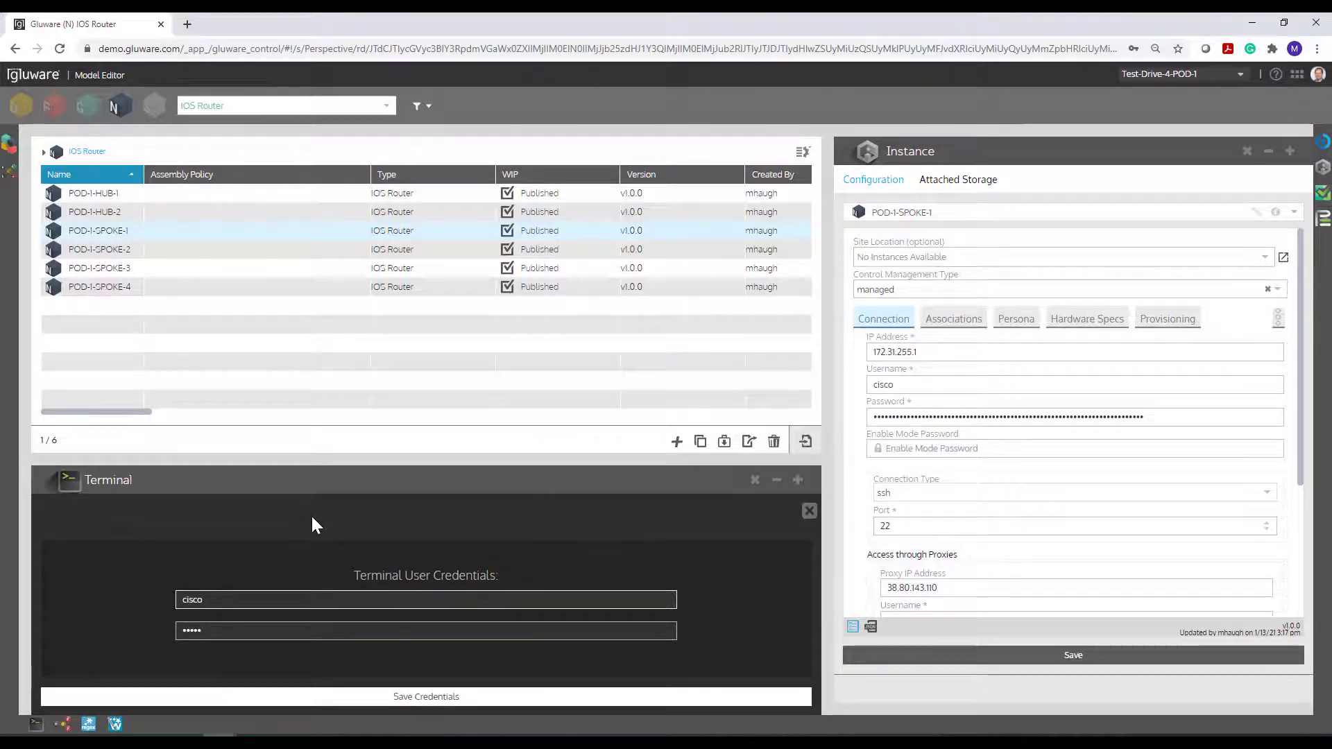
pyautogui.click(310, 696)
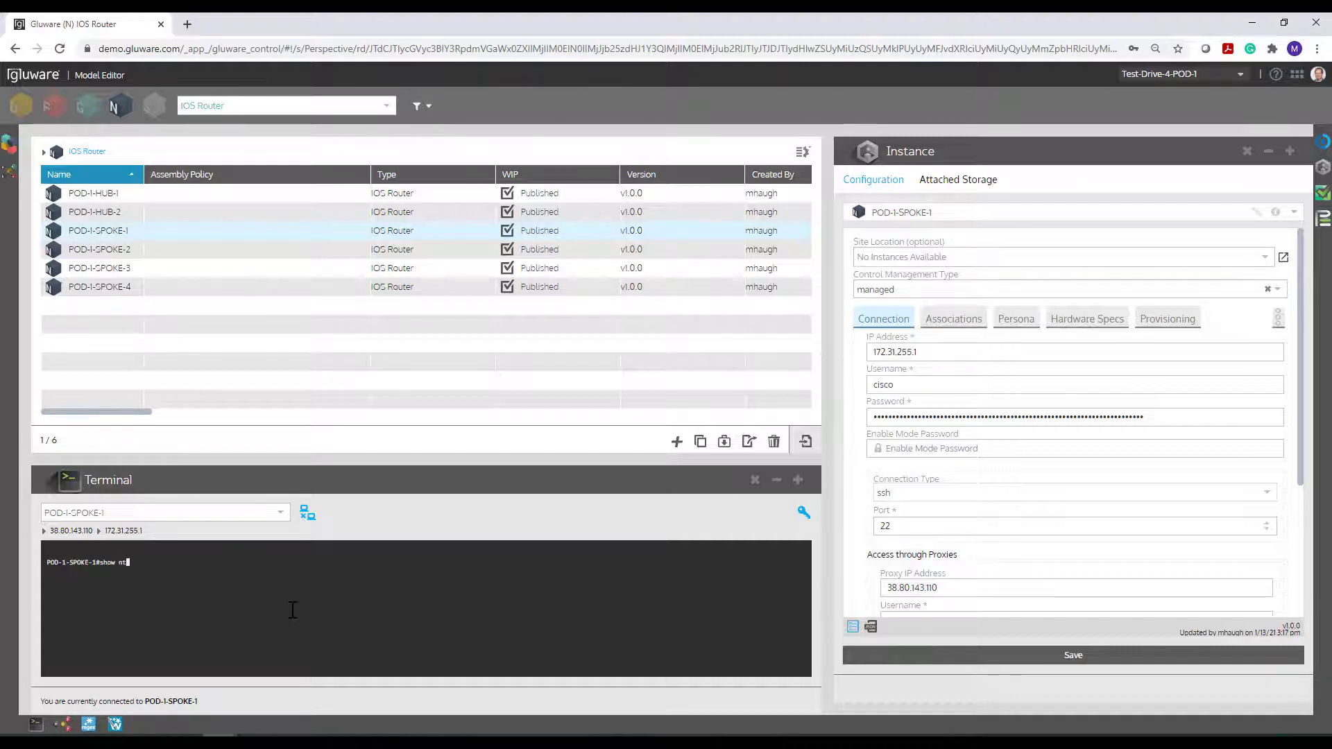
# - Display POD-1-SPOKE-1's current NTP configuration and its configured name servers
pyautogui.write('nfig')
pyautogui.press('Return')
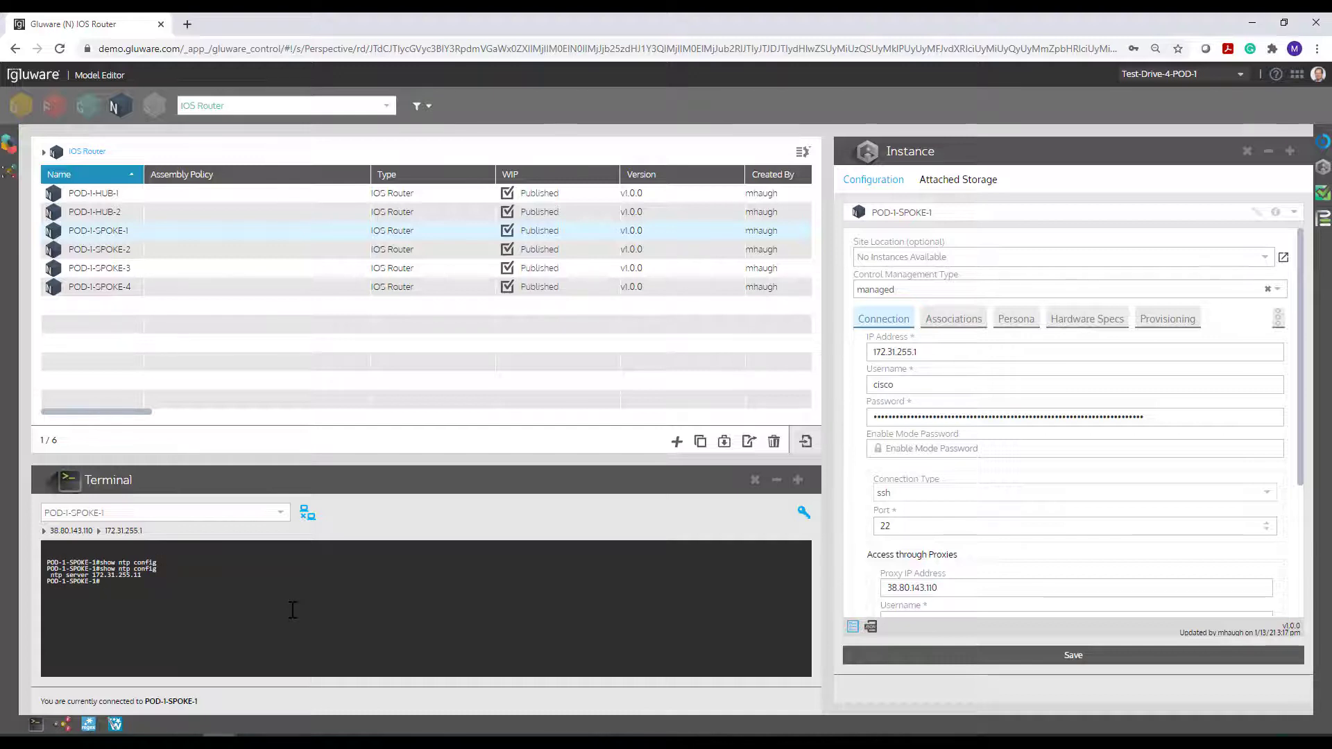
pyautogui.write('show ip name')
pyautogui.press('Tab')
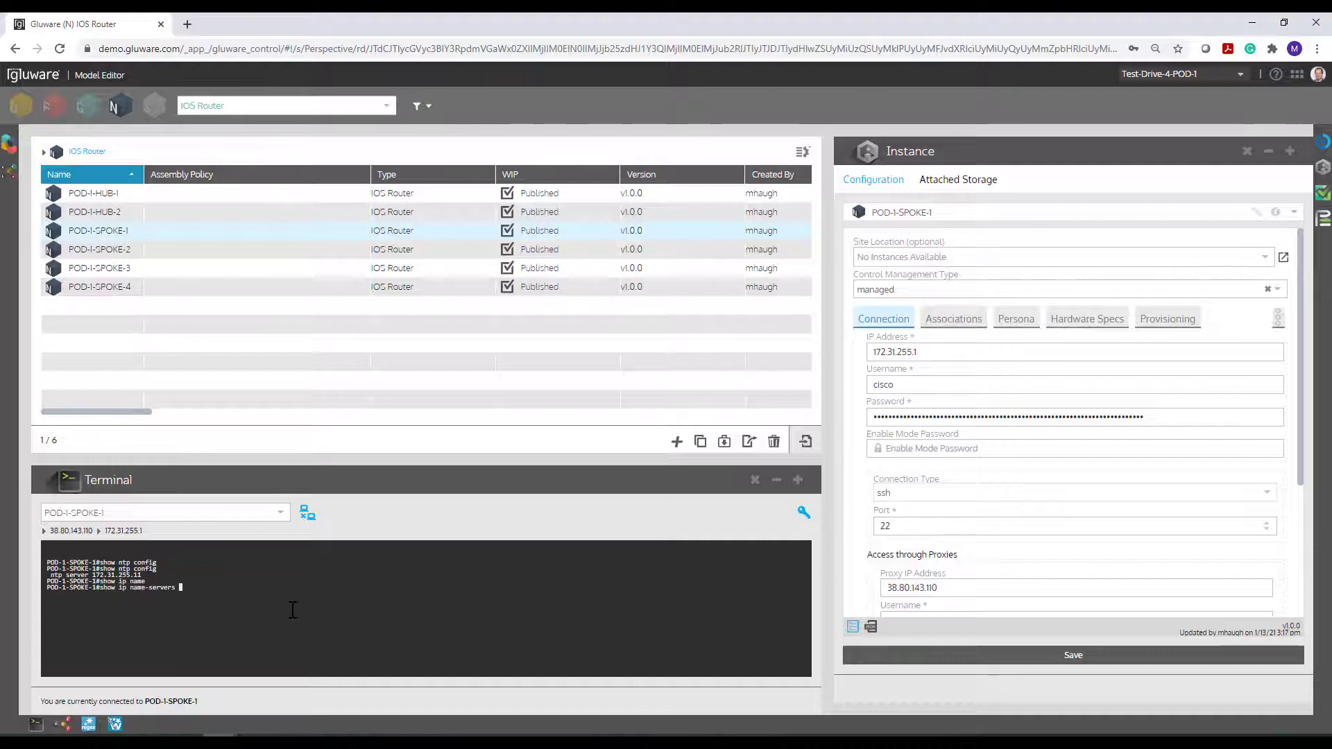
pyautogui.press('Return')
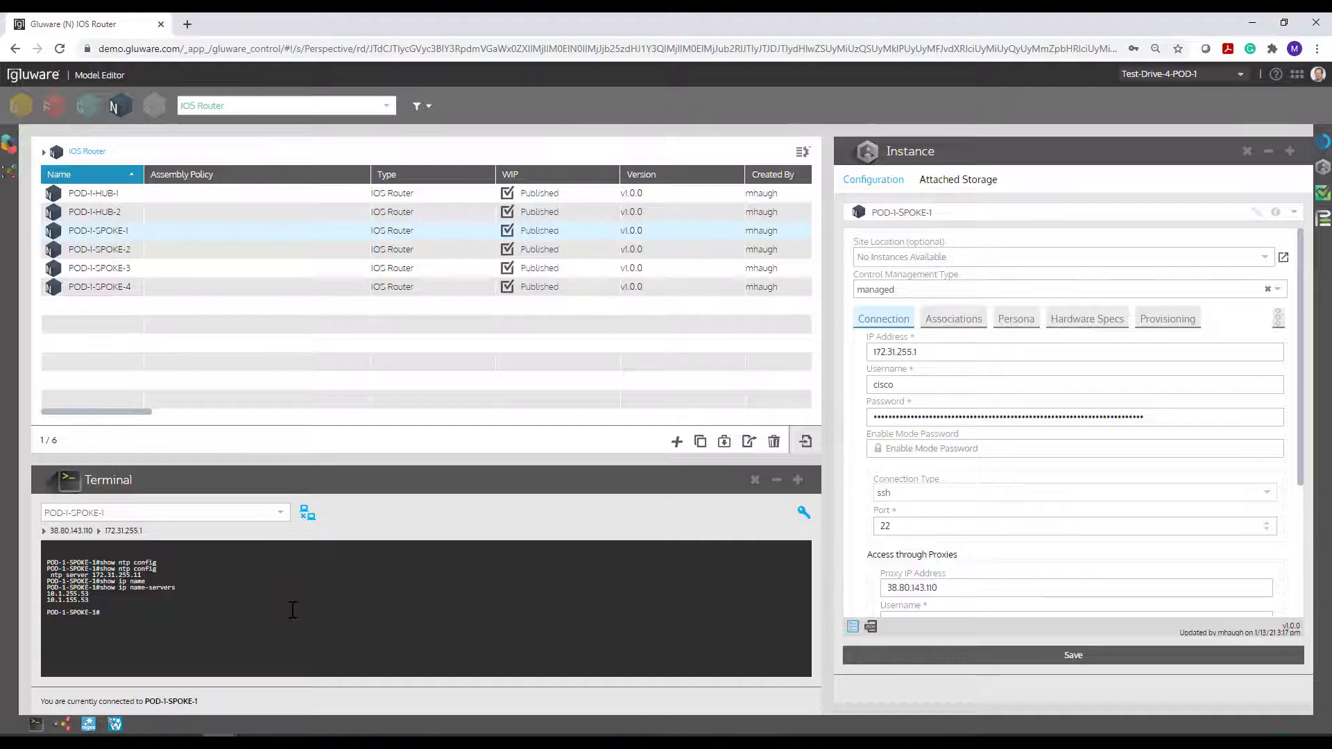
# - In configuration mode, remove NTP server 172.31.255.11 and add name server 8.8.8.8
pyautogui.write('conf t')
pyautogui.press('Return')
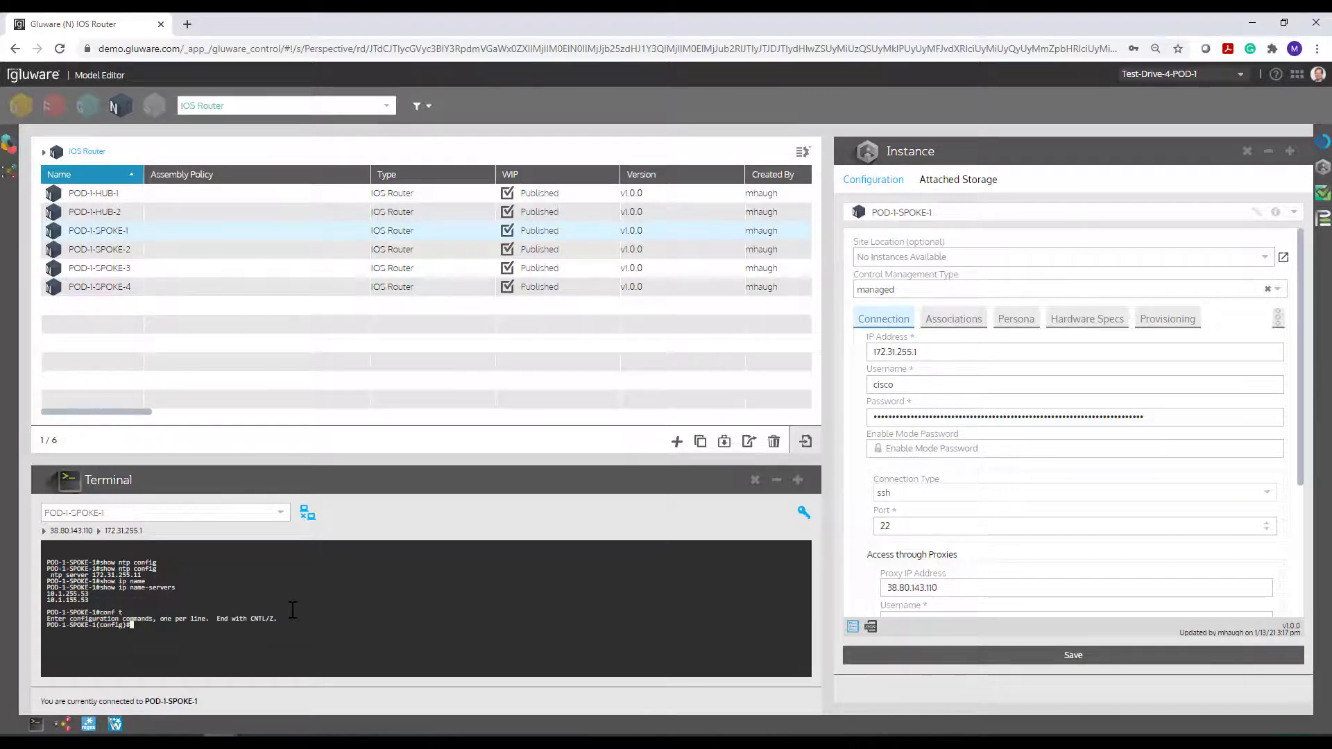
pyautogui.write('no ntp server')
pyautogui.write(' 1')
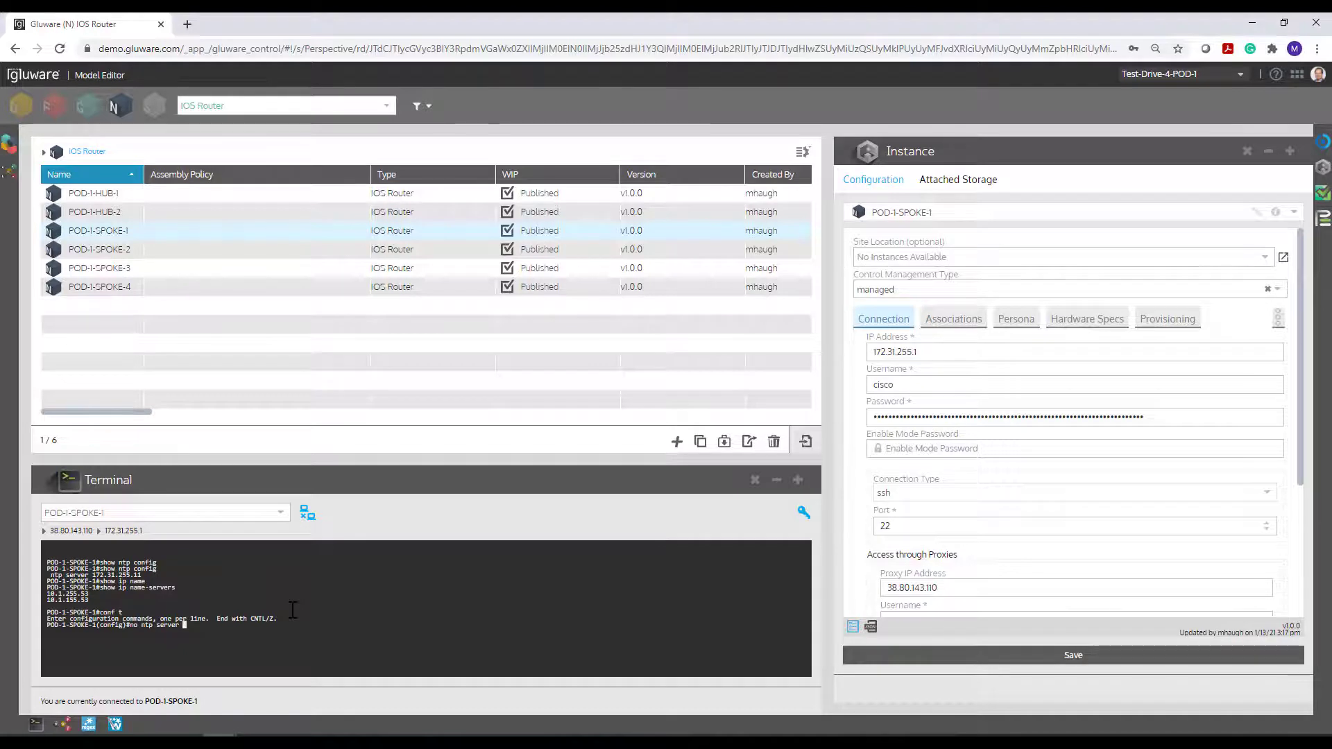
pyautogui.write('7')
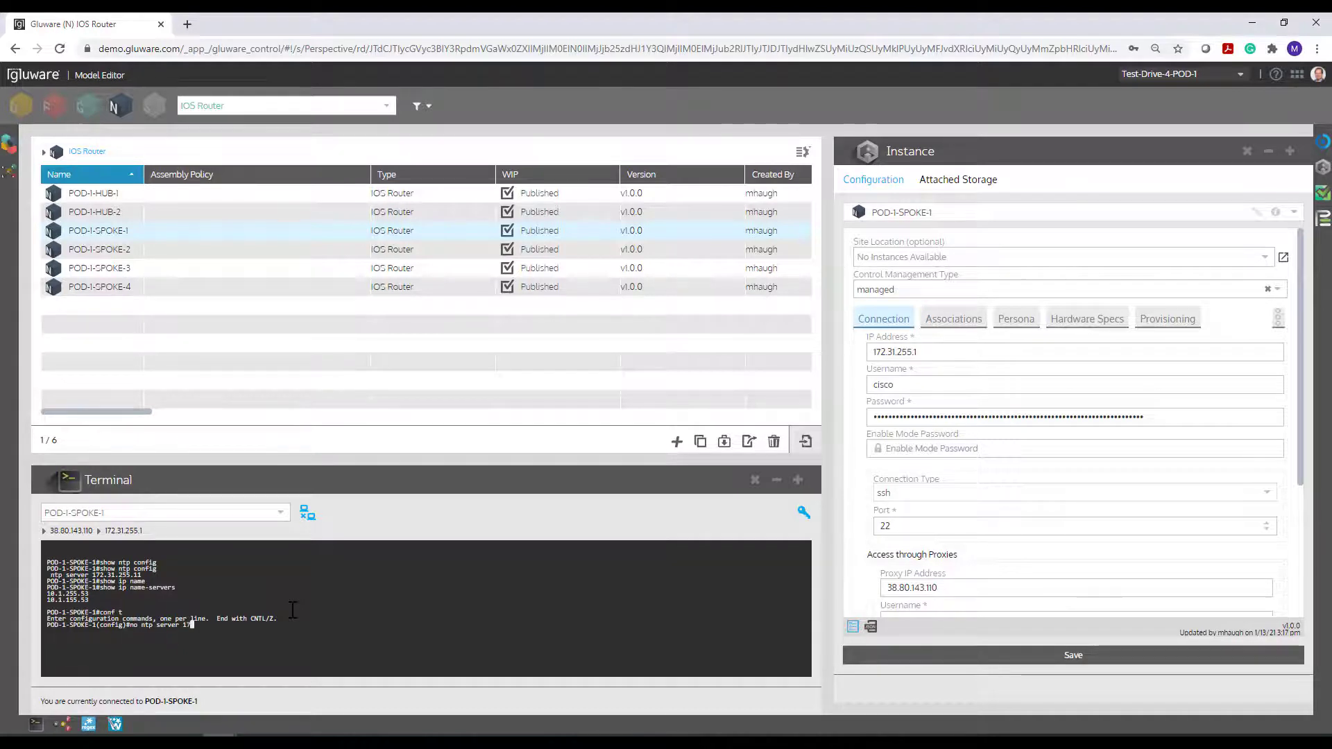
pyautogui.write('2.31.255.11')
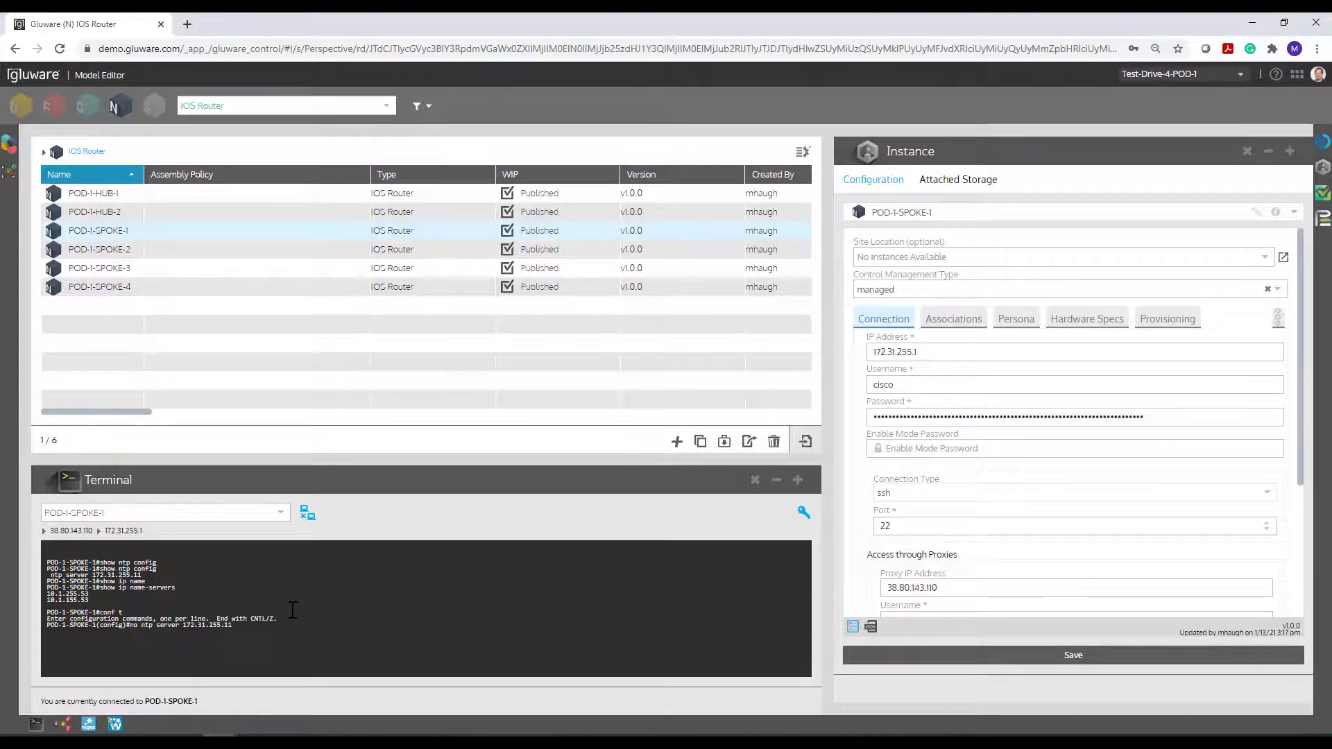
pyautogui.press('Return')
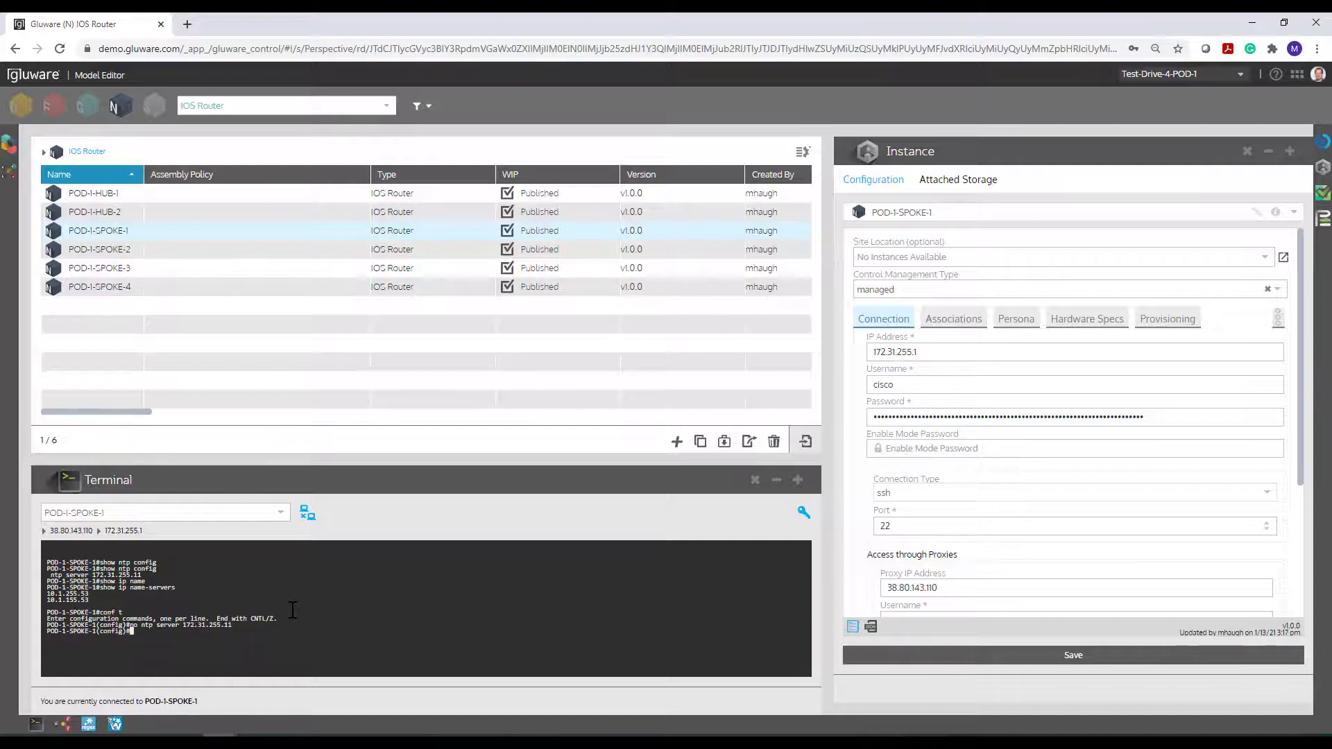
pyautogui.write('ip name-server')
pyautogui.press('Tab')
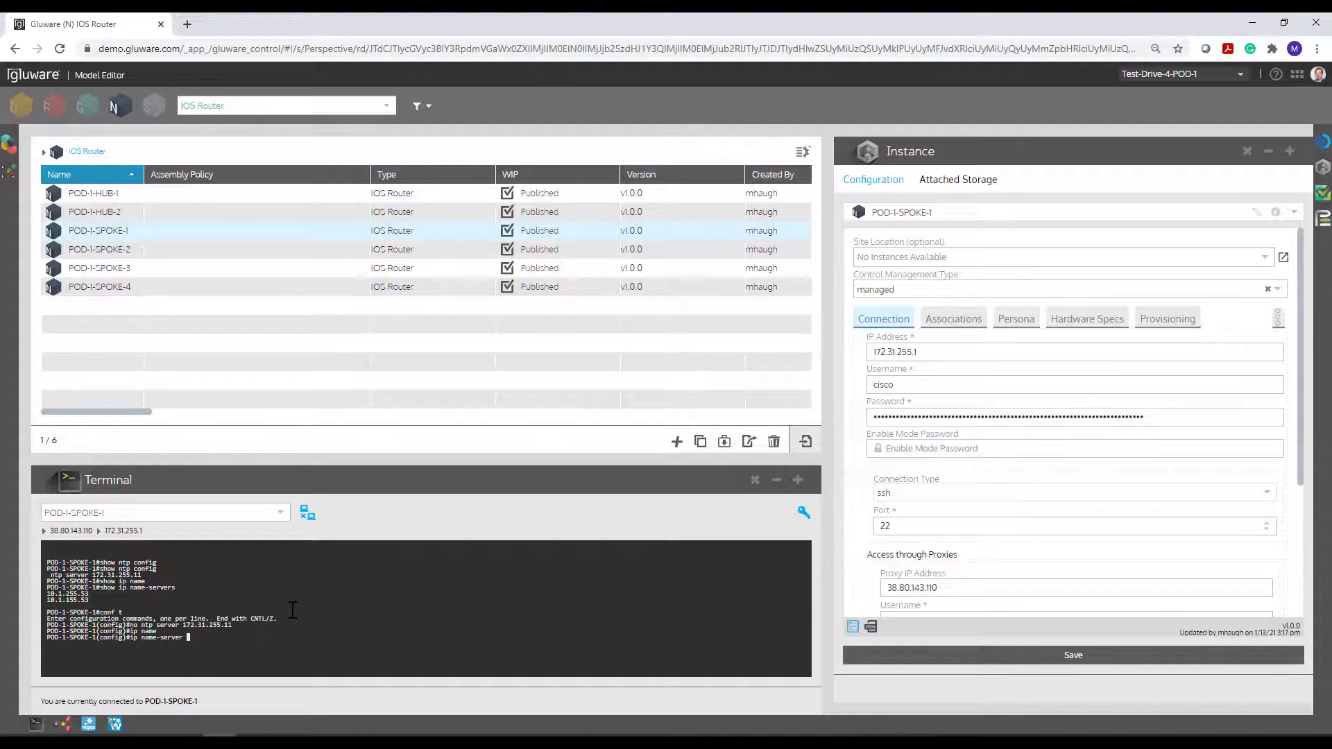
pyautogui.write('8.8.8.8')
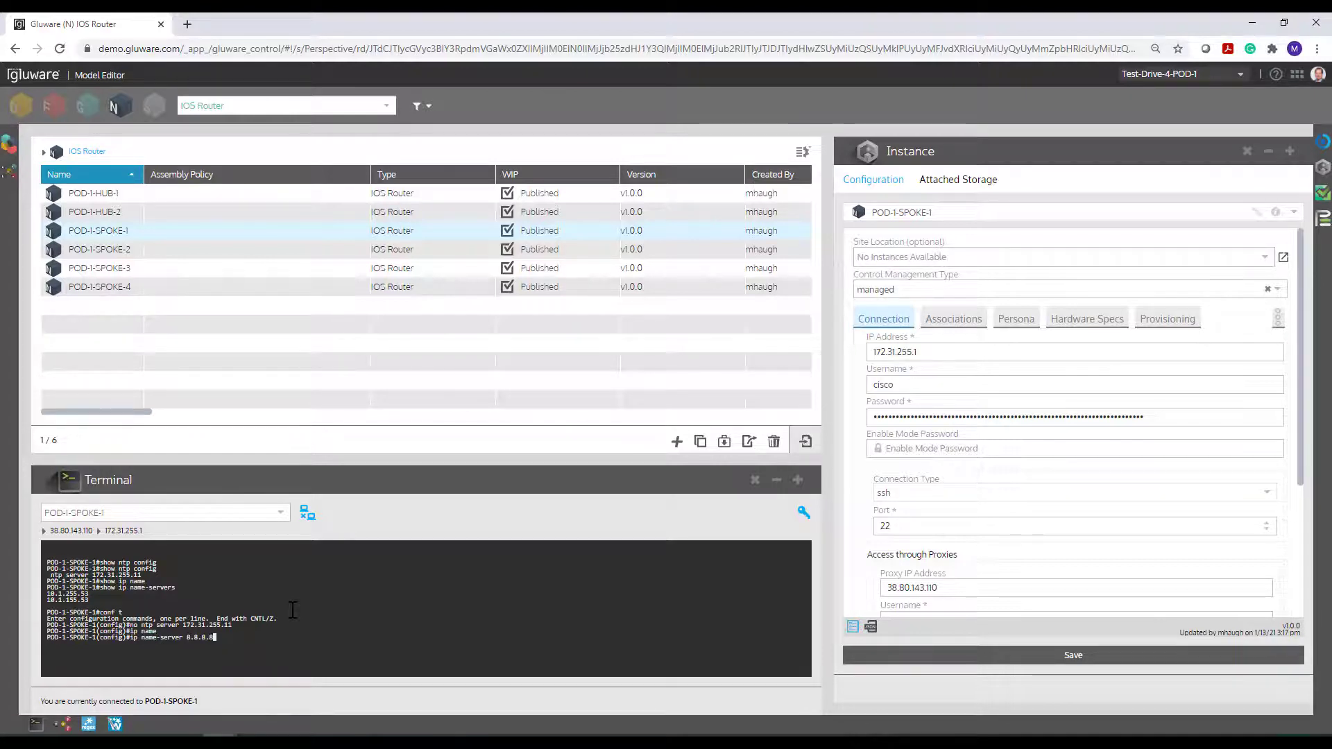
pyautogui.press('Return')
pyautogui.write('exit')
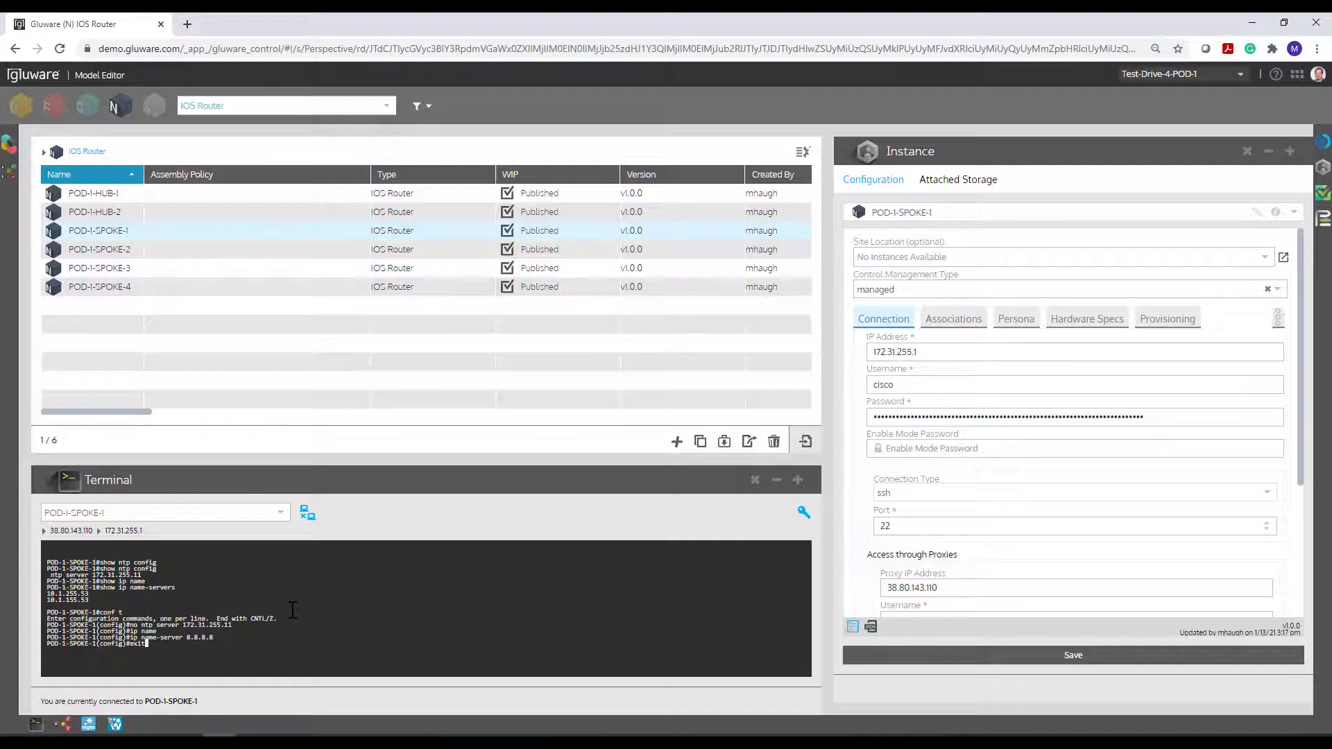
pyautogui.press('Return')
# - Switch to Config Drift and Audit, enlarge the Device Explorer and select all ten devices
pyautogui.click(1296, 74)
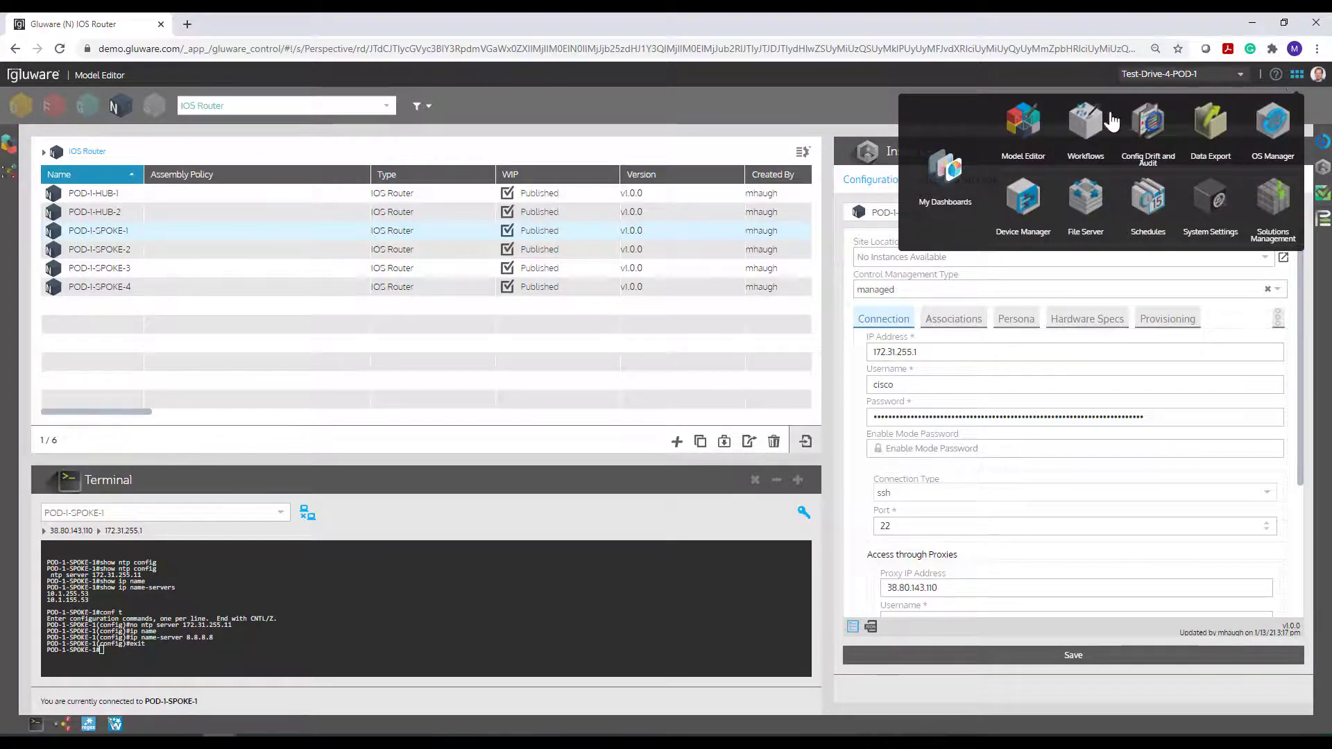
pyautogui.click(1145, 127)
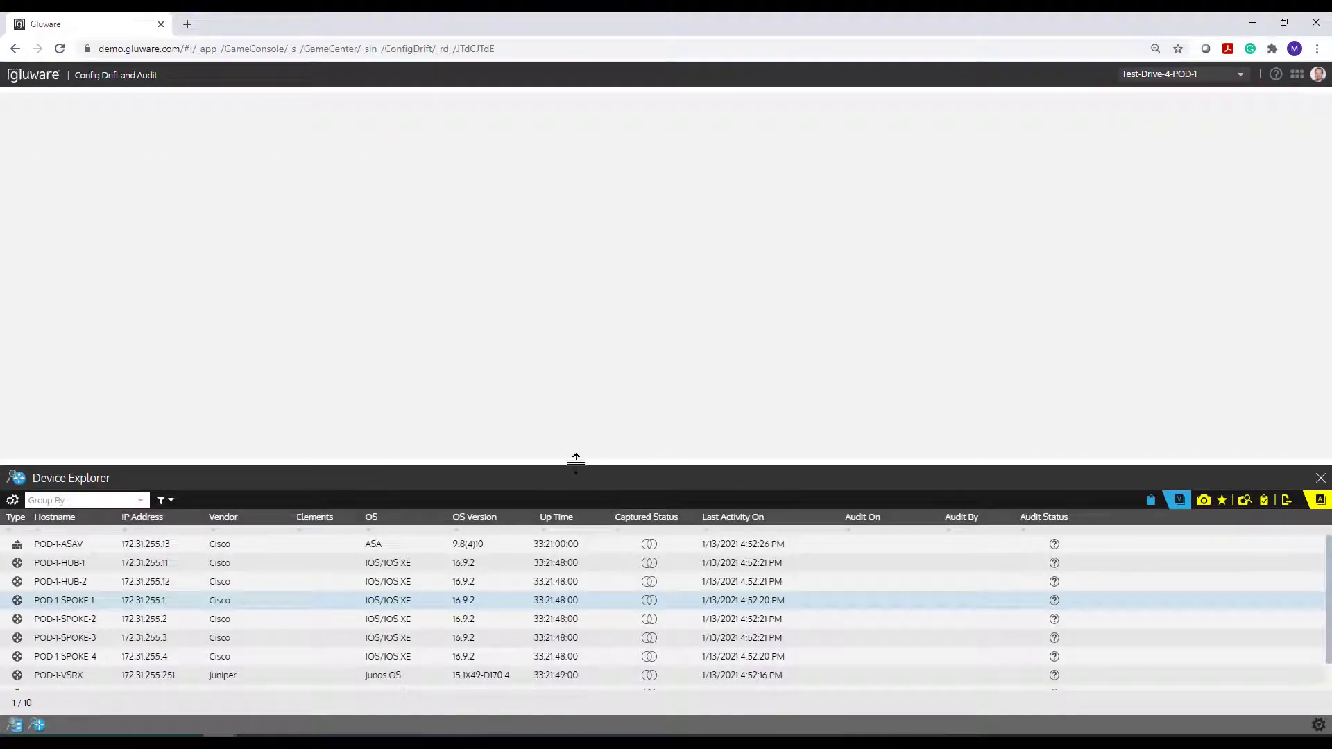
pyautogui.moveTo(575, 461); pyautogui.dragTo(575, 390)
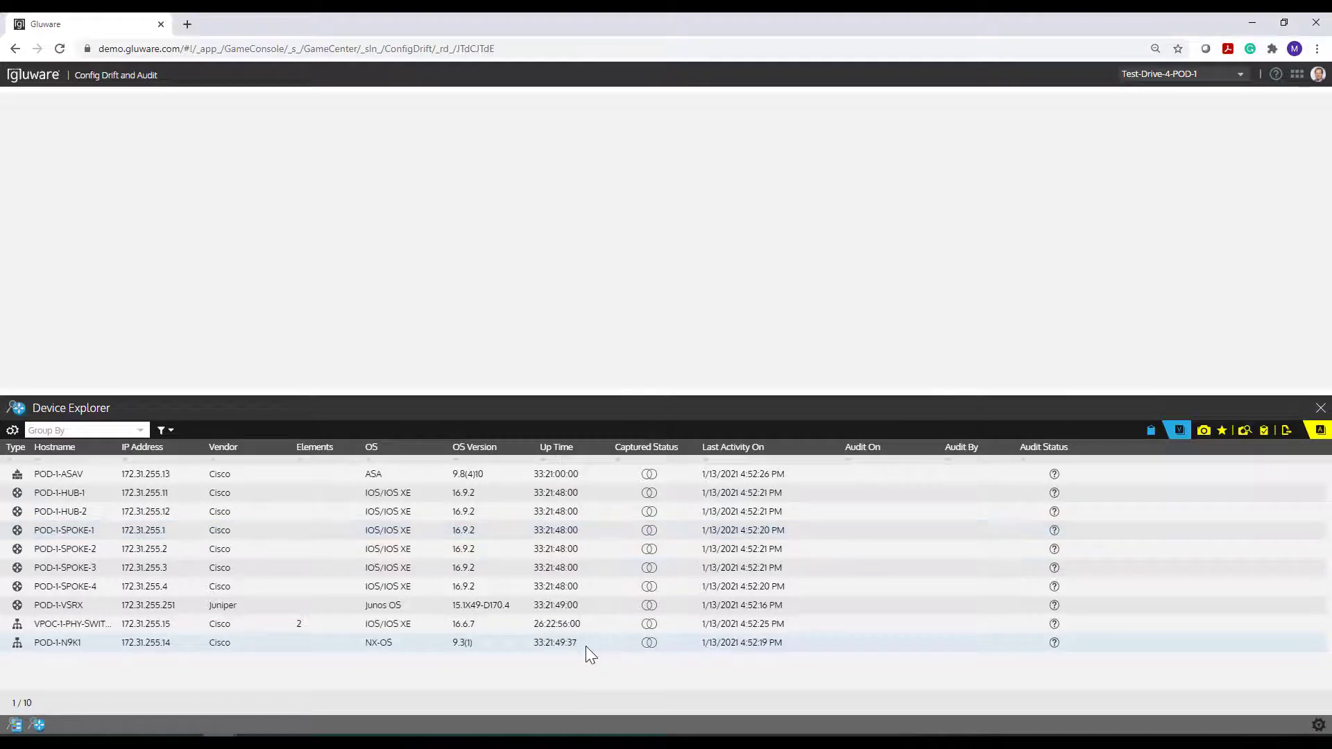
pyautogui.hotkey('ctrl', 'a')
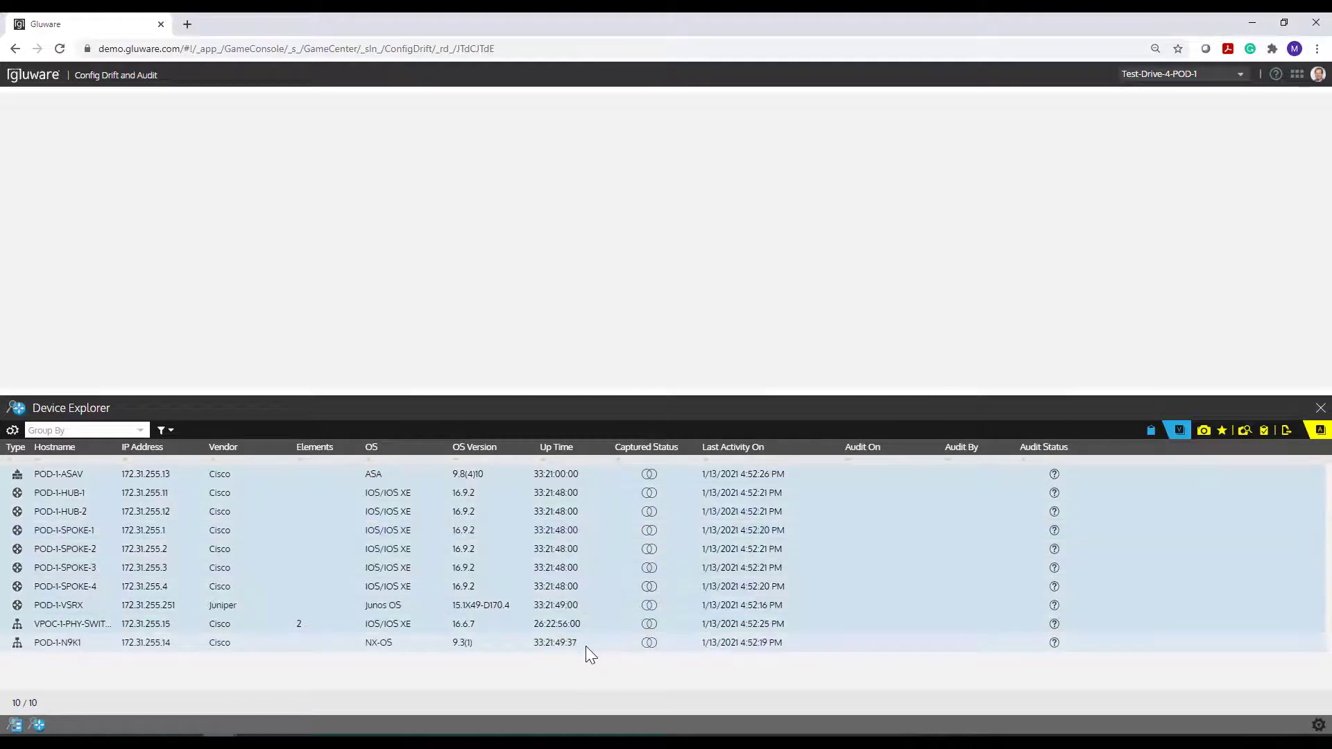
# - Capture a configuration snapshot of the ten selected devices now instead of scheduling it
pyautogui.click(1204, 432)
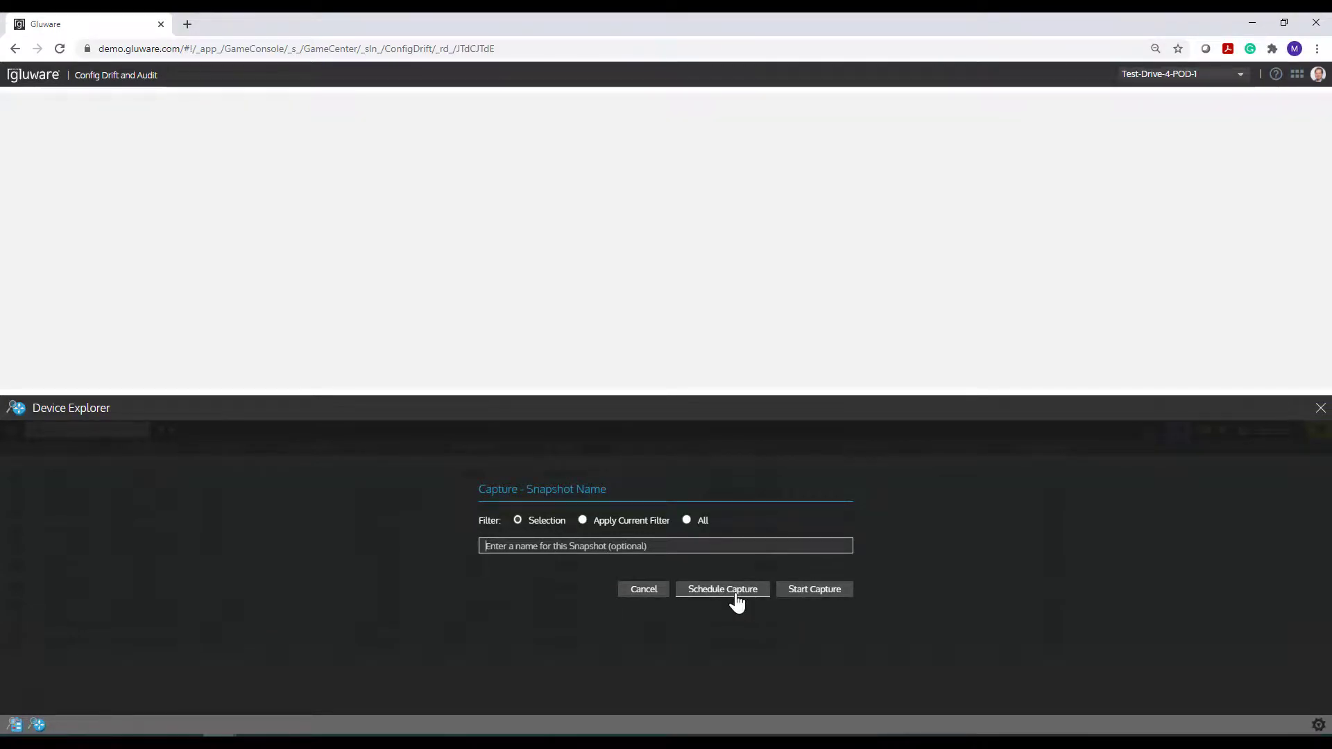
pyautogui.click(736, 601)
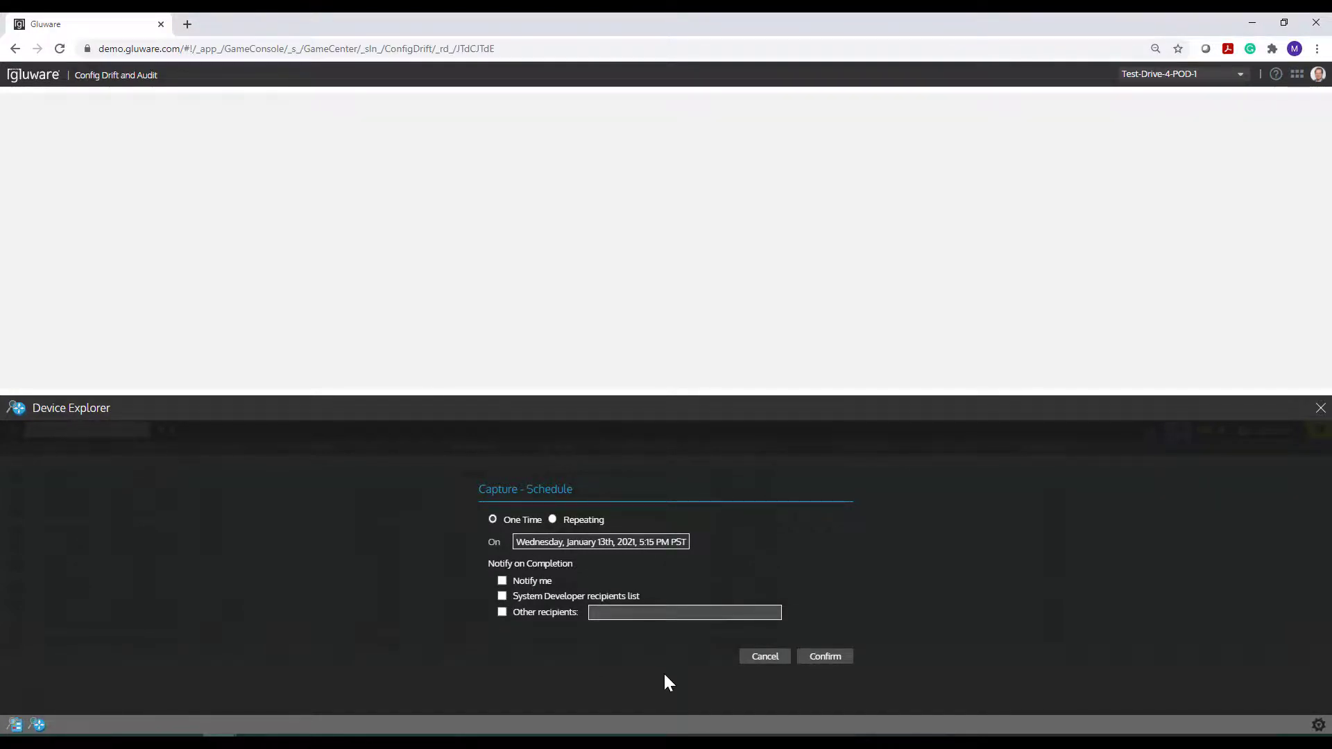
pyautogui.click(762, 657)
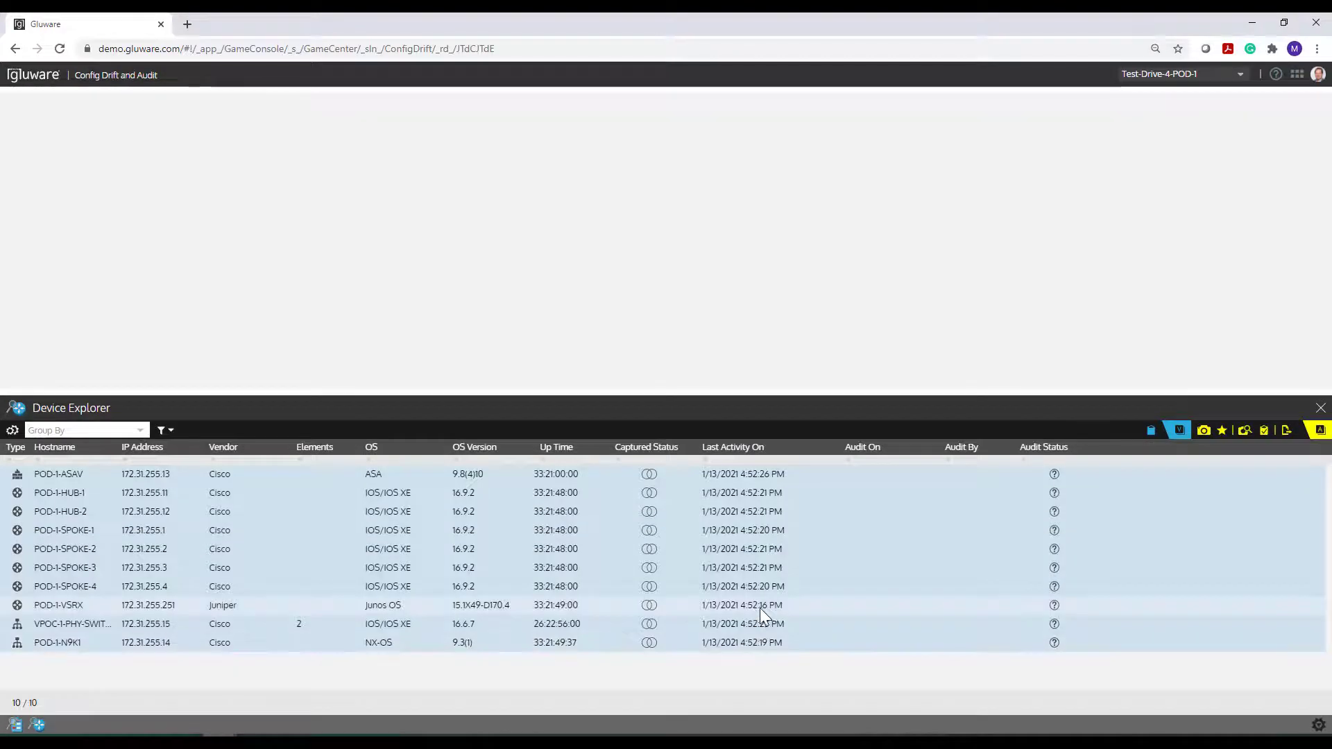
pyautogui.click(1202, 432)
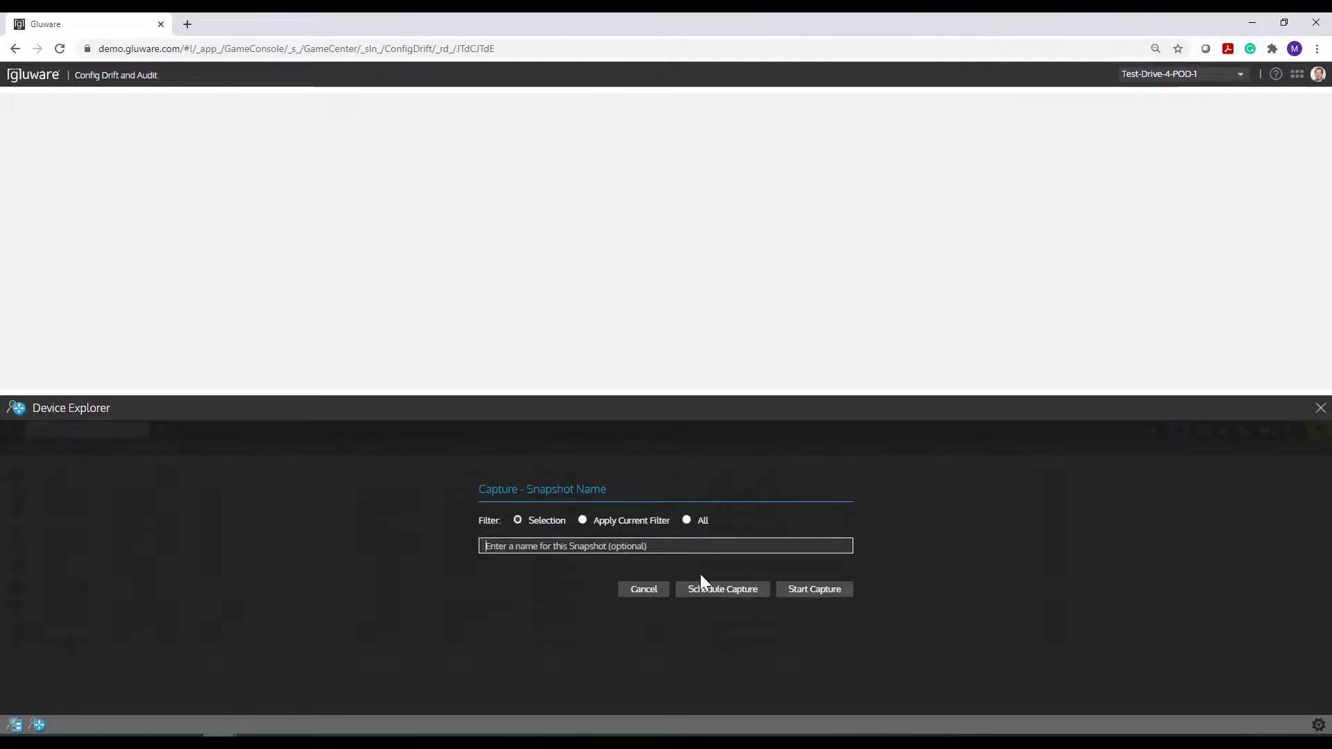
pyautogui.click(810, 593)
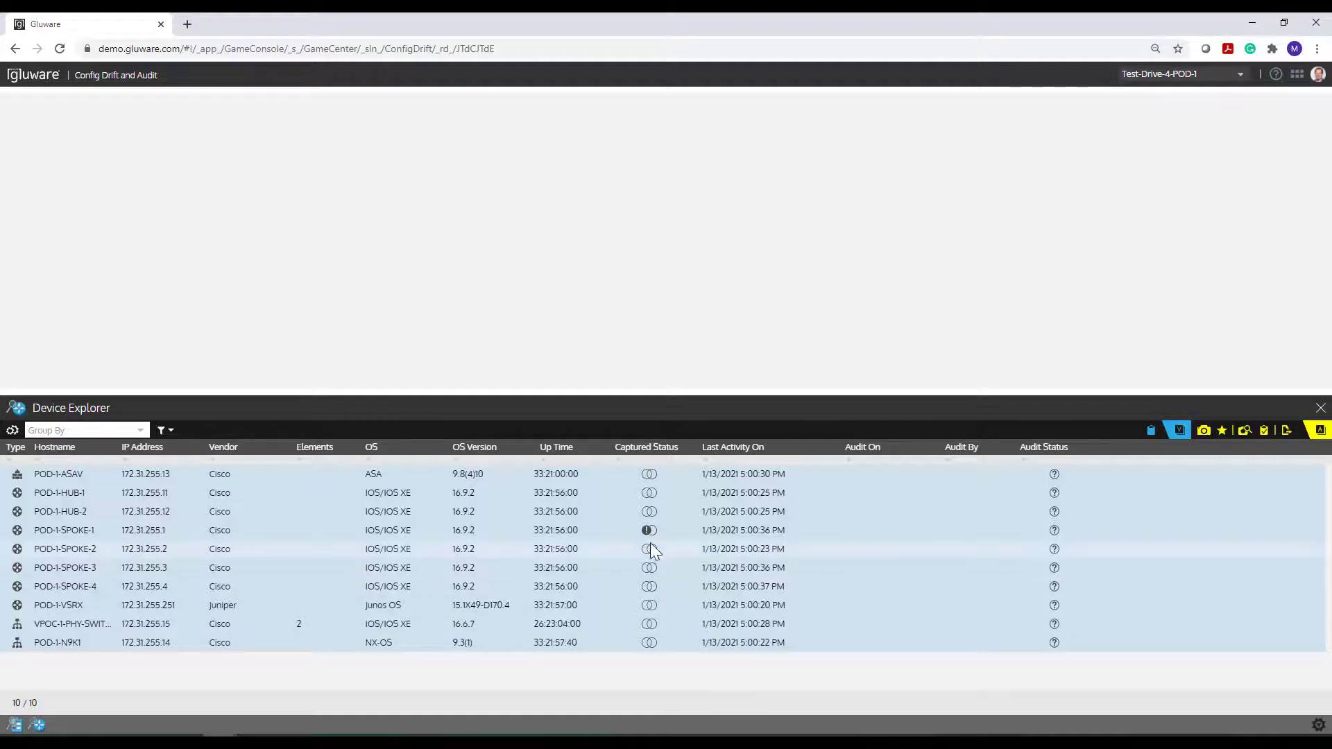
# - Compare POD-1-SPOKE-1's 4:52 PM and 5:00 PM snapshots in an enlarged pane, at line 30's difference
pyautogui.moveTo(647, 529)
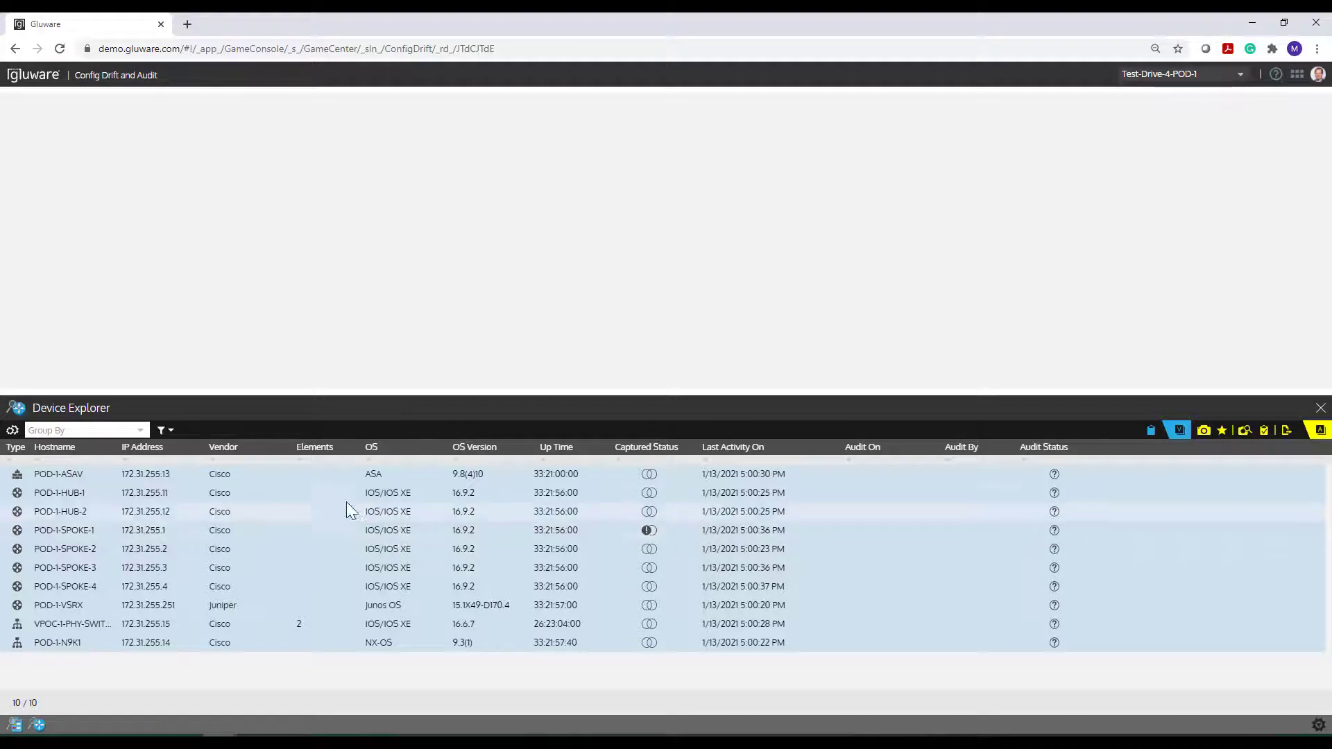
pyautogui.doubleClick(76, 528)
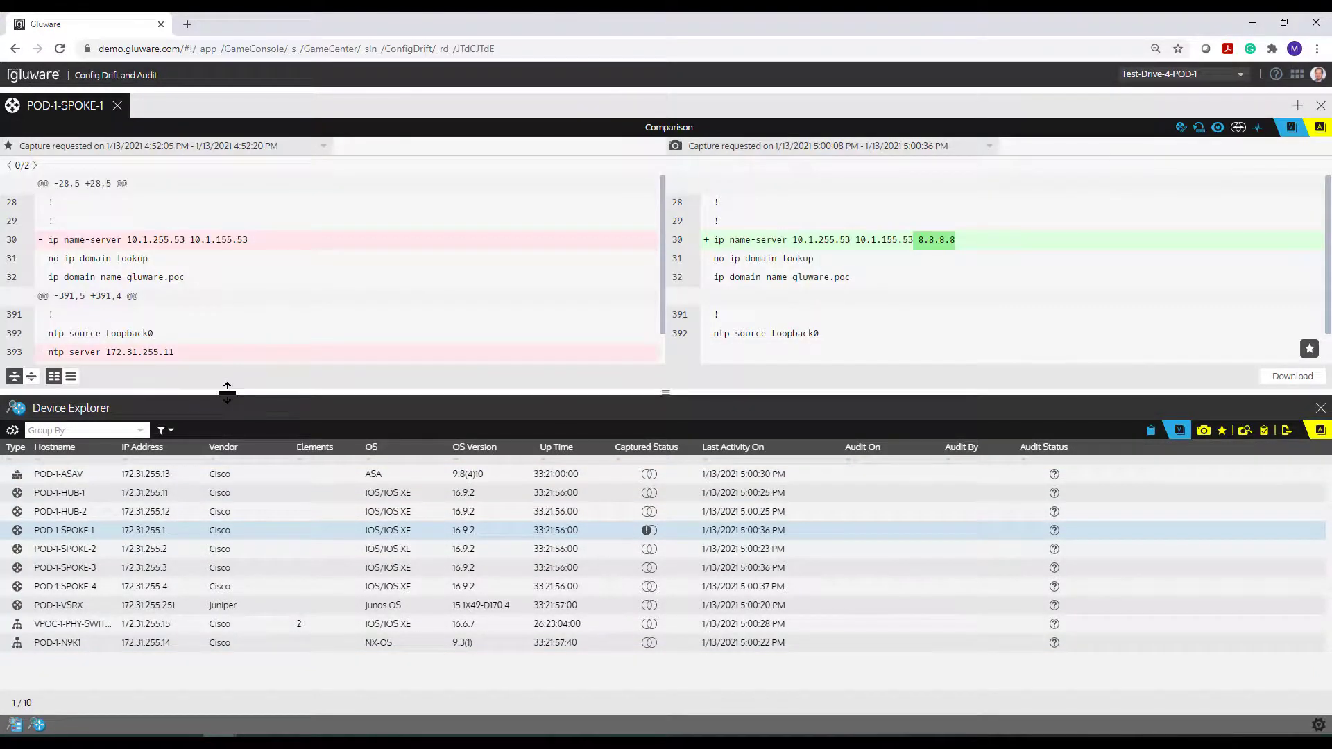
pyautogui.moveTo(229, 391); pyautogui.dragTo(228, 465)
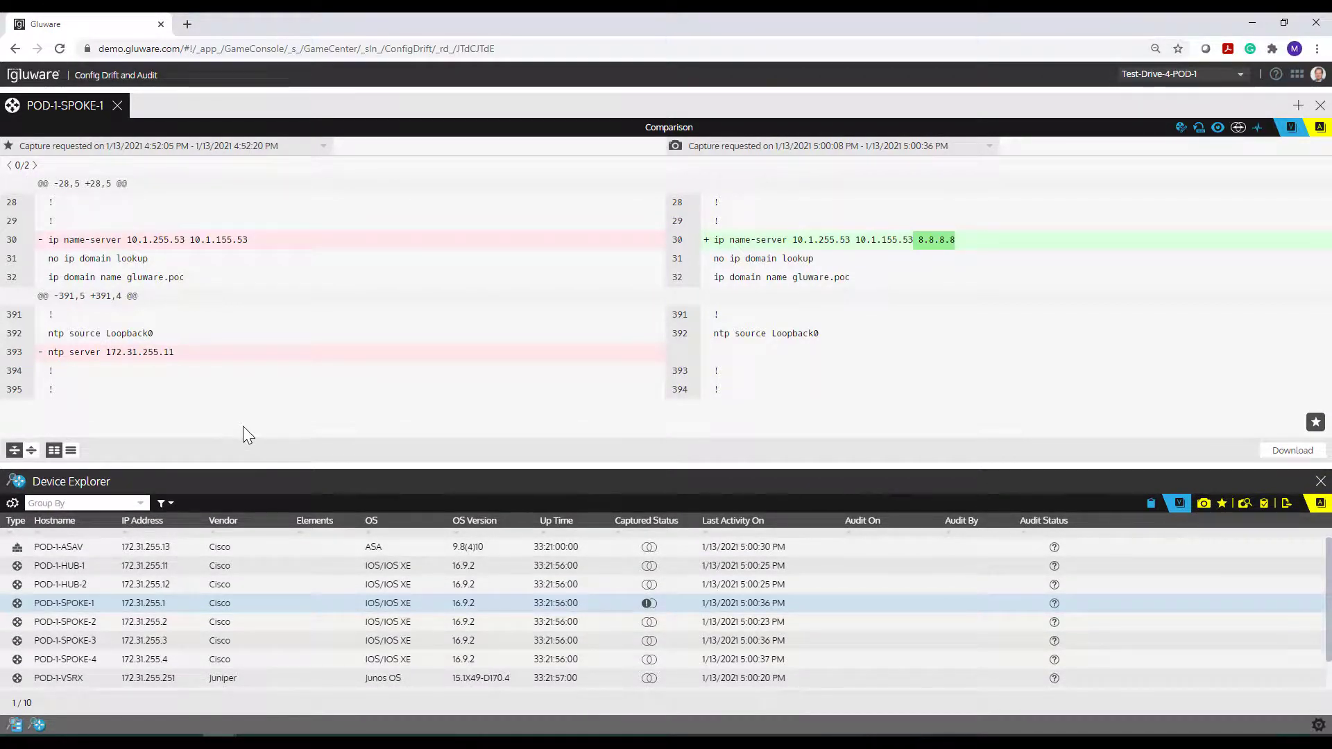
pyautogui.click(33, 167)
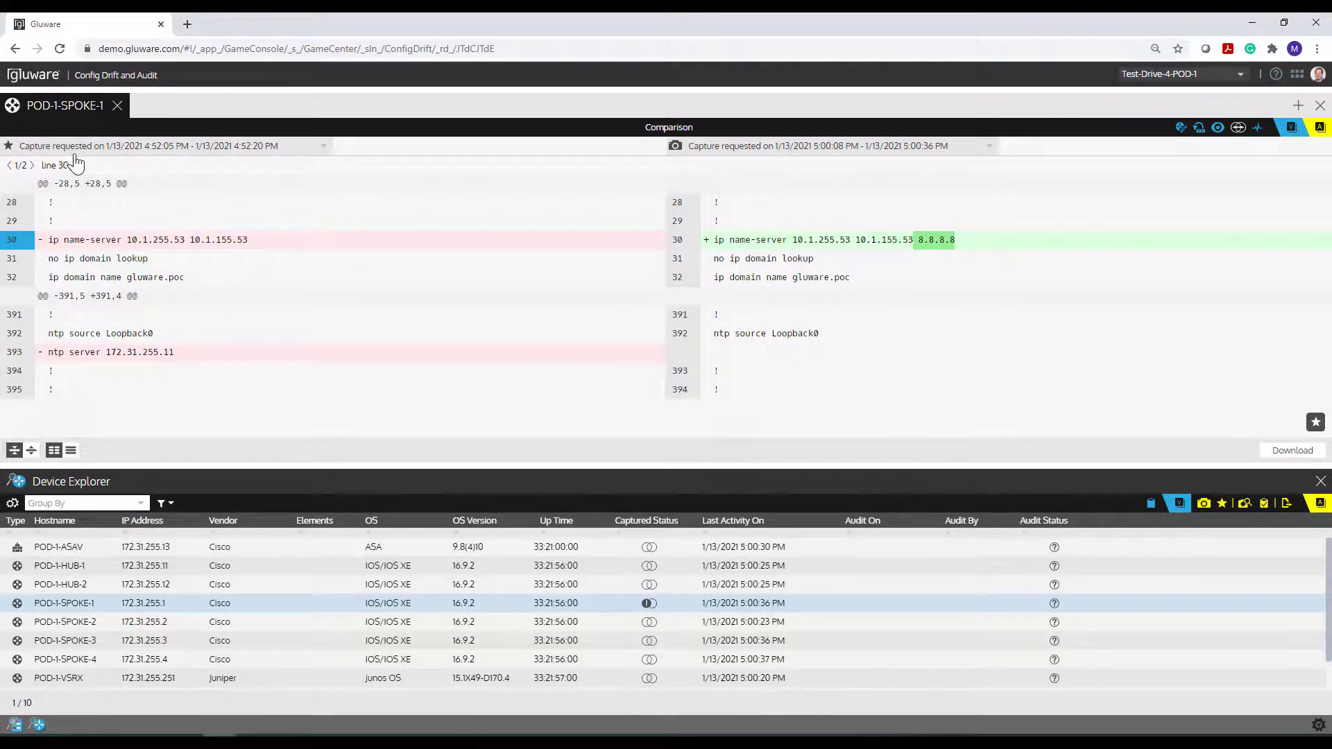
# - Jump to the NTP removal at line 393, then show both complete configurations side by side
pyautogui.click(32, 166)
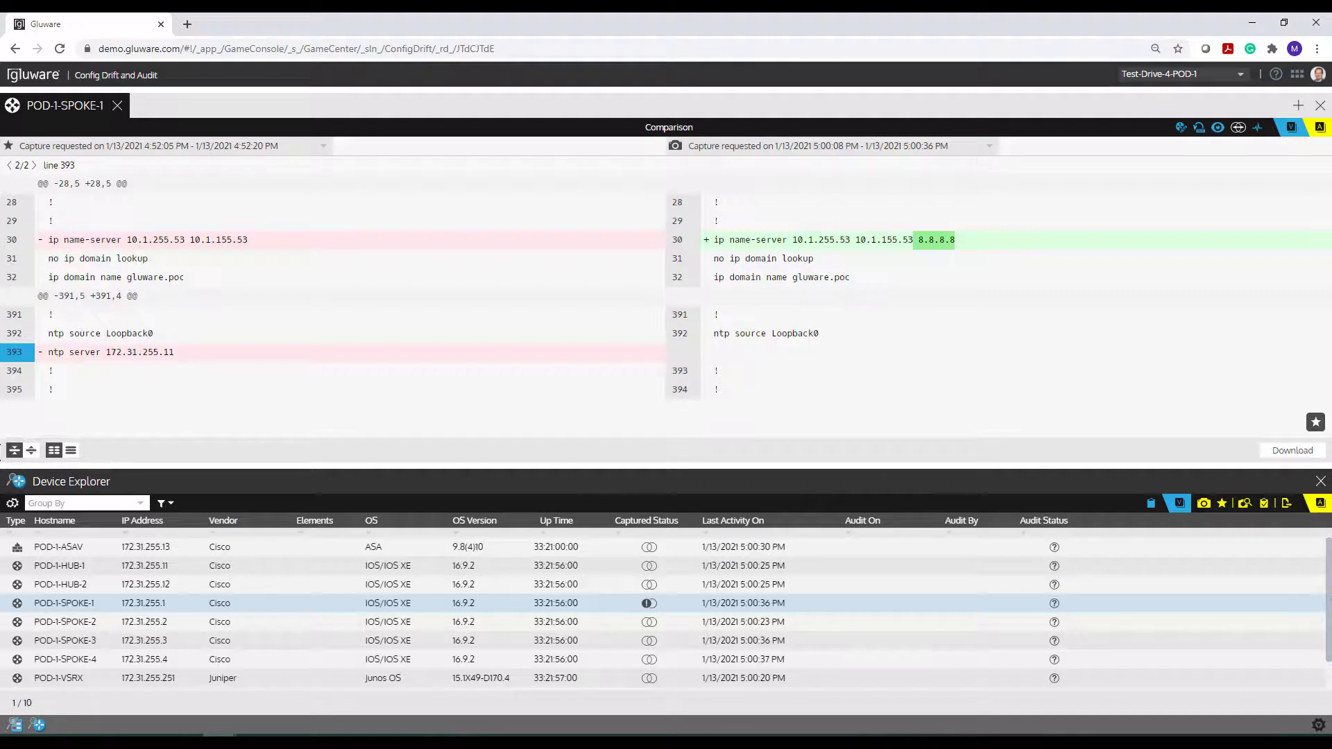
pyautogui.click(13, 453)
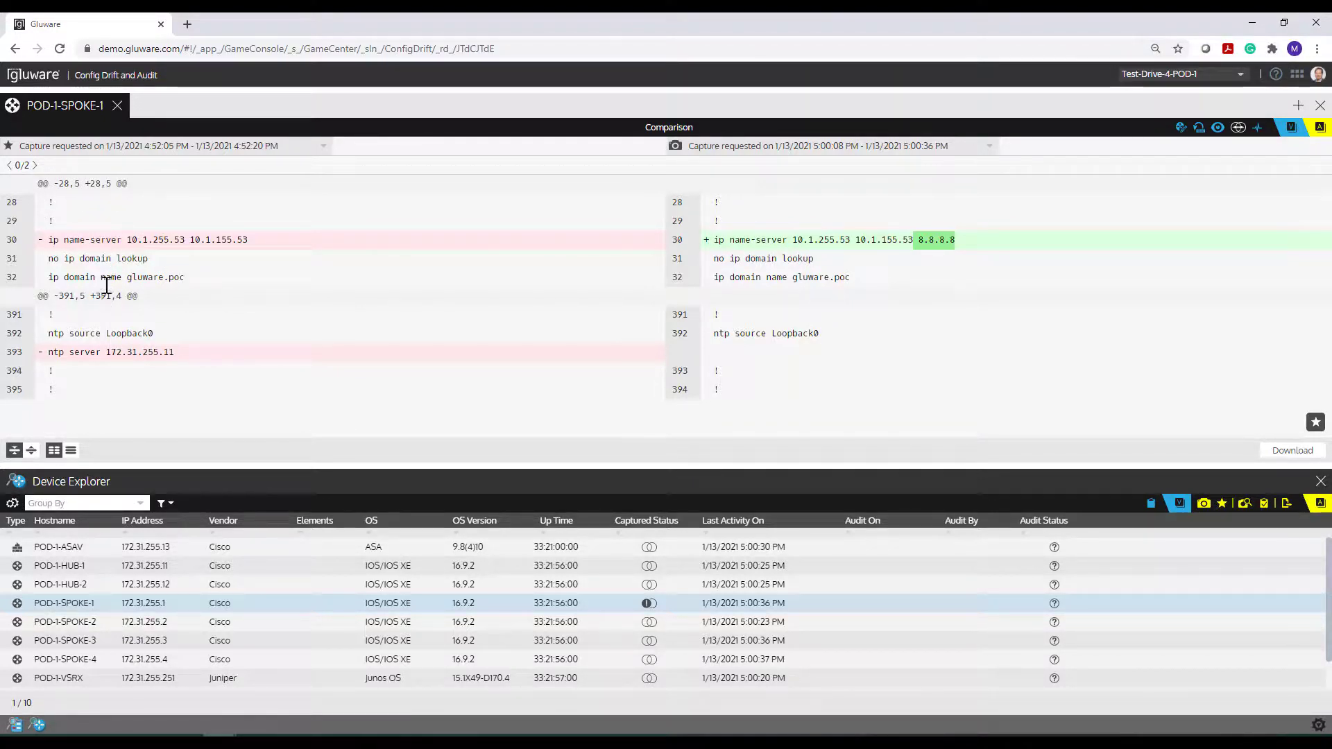
pyautogui.click(31, 452)
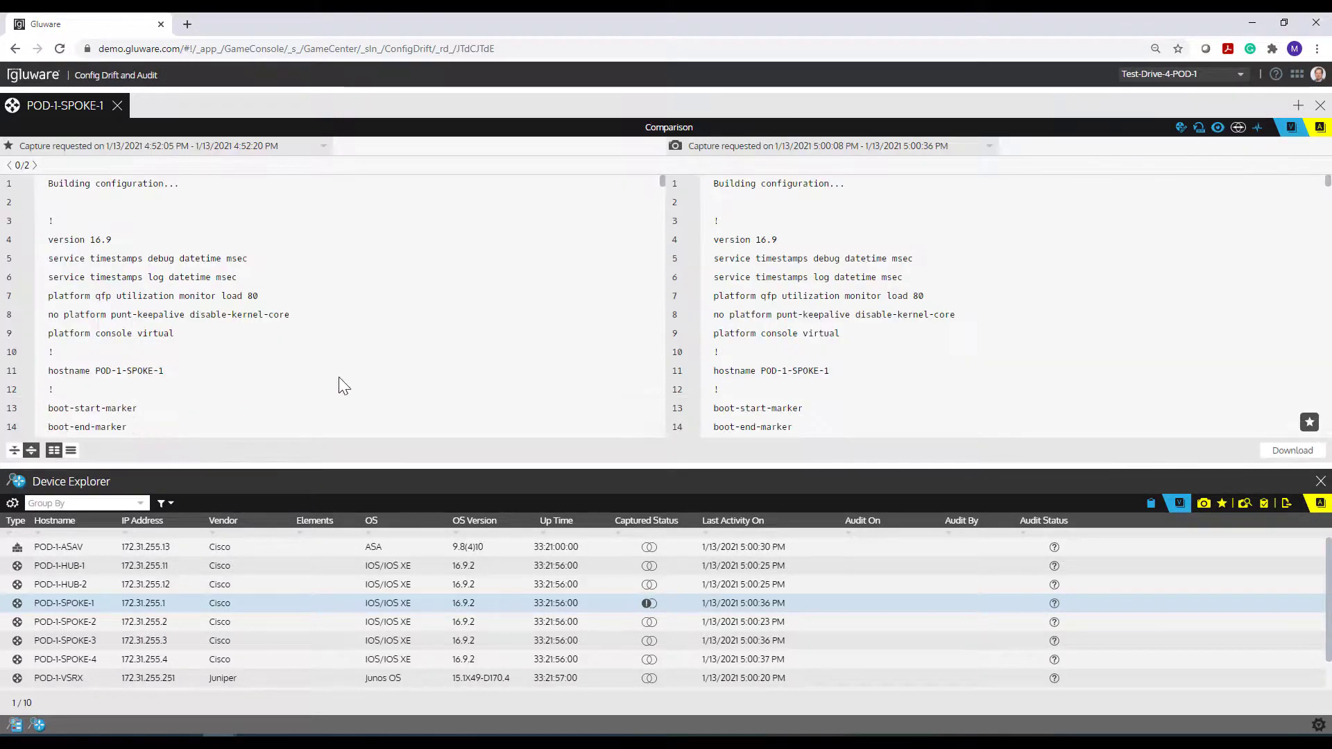
# - Switch the comparison to the unified inline listing at line 30's name-server change
pyautogui.click(32, 166)
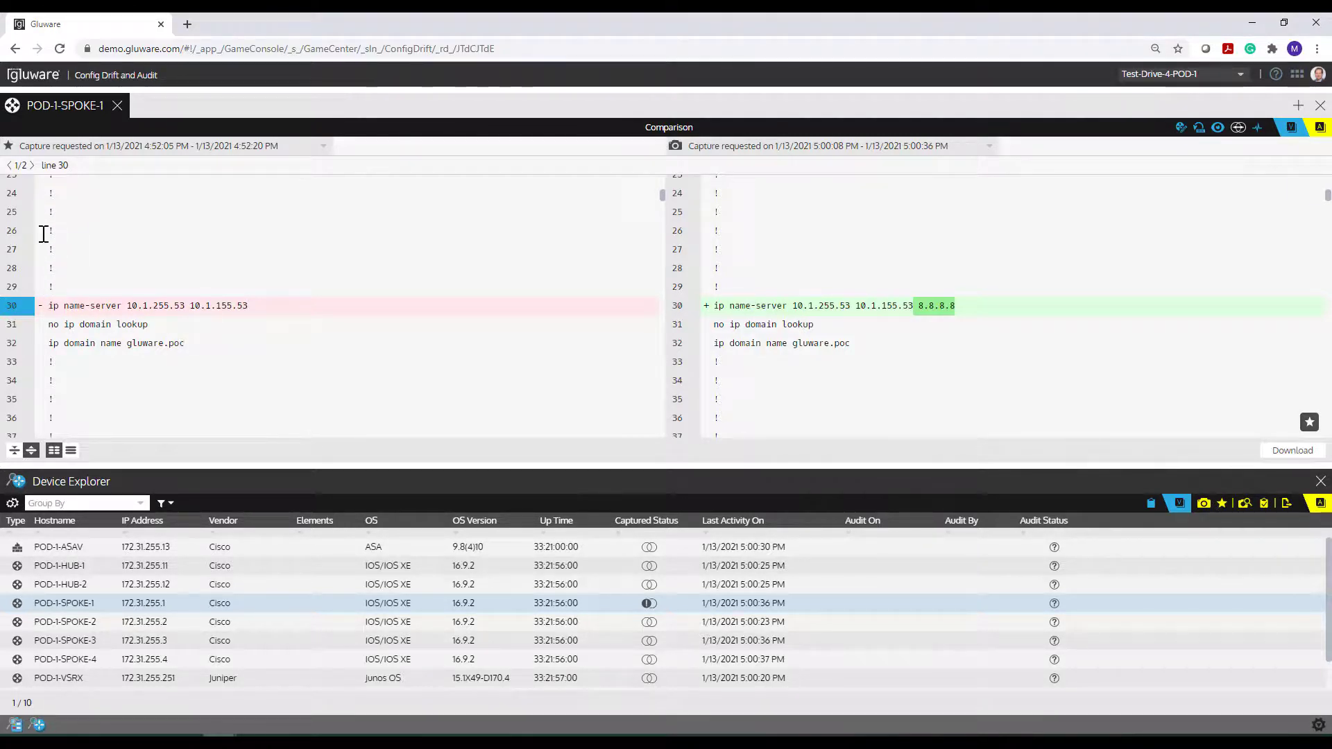
pyautogui.click(54, 453)
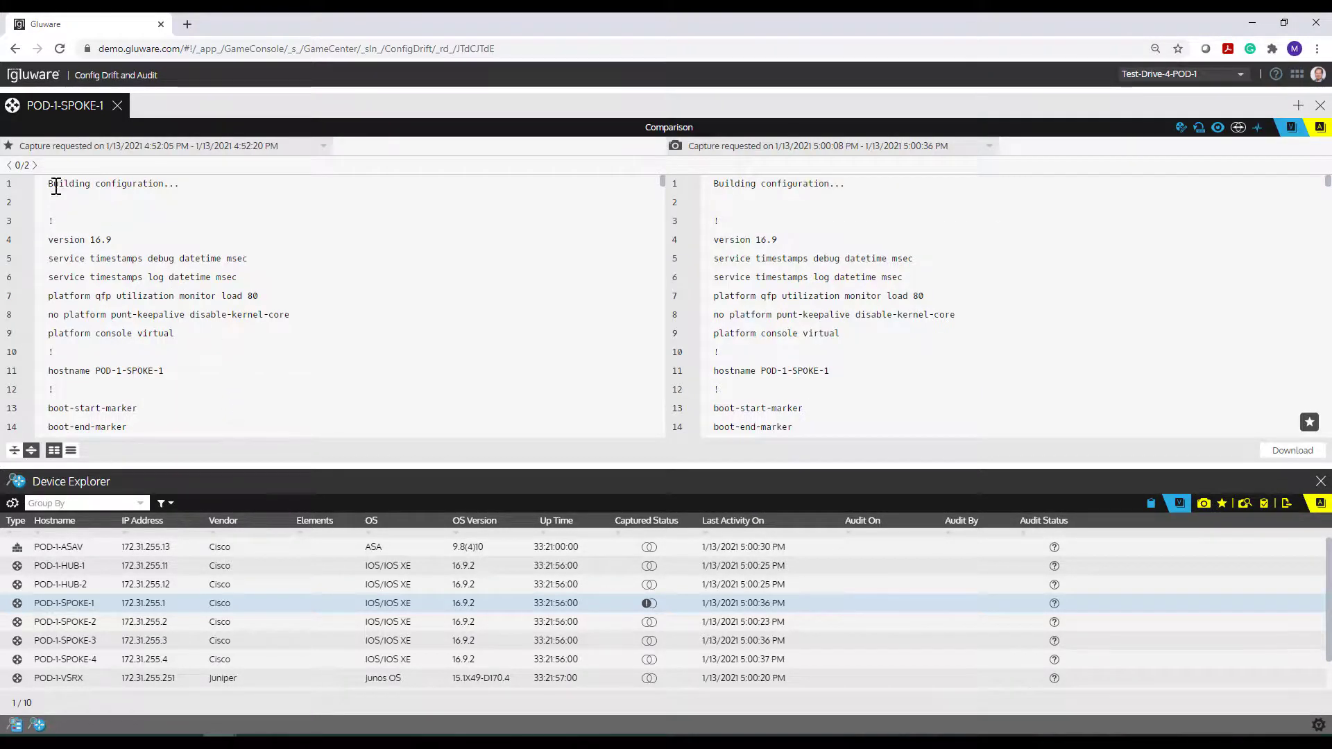
pyautogui.click(35, 165)
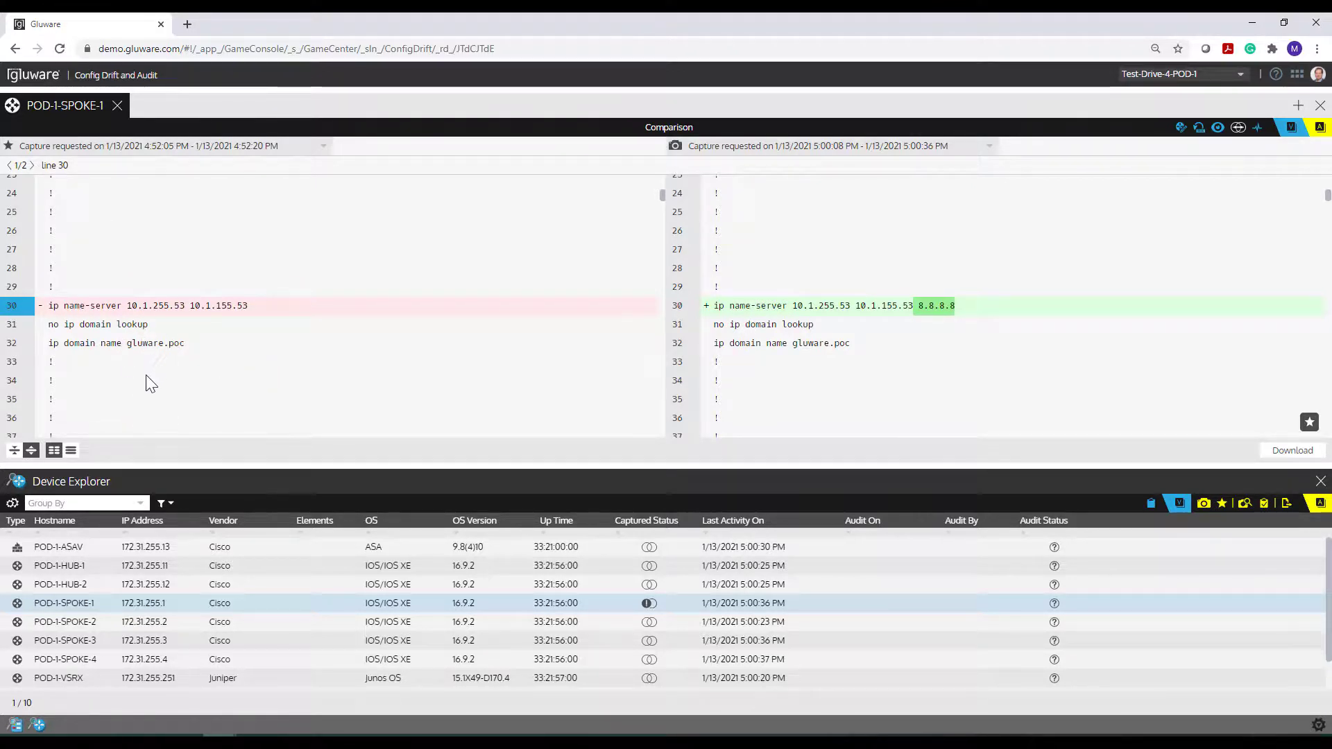
pyautogui.click(70, 450)
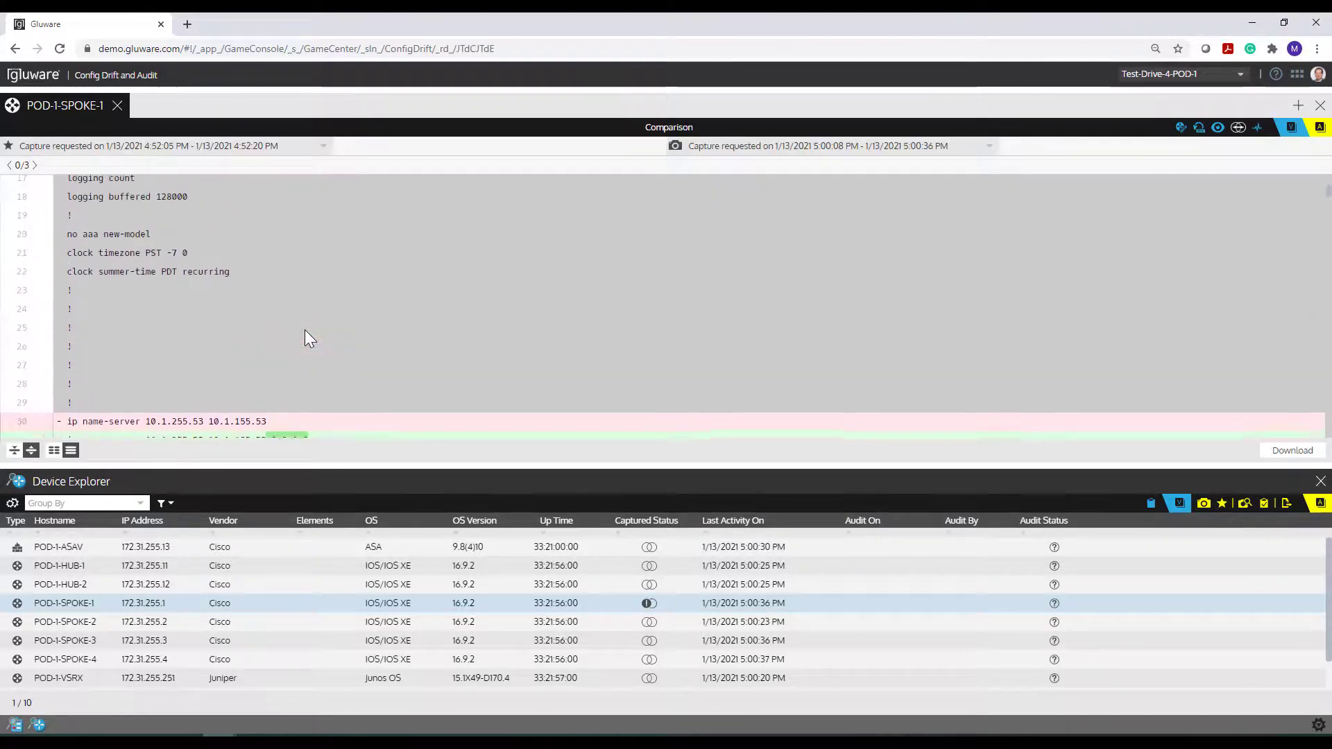
# - Go from the unified listing back to side-by-side panes showing only the line 30 and 393 changes
pyautogui.scroll(-3, 305, 338)
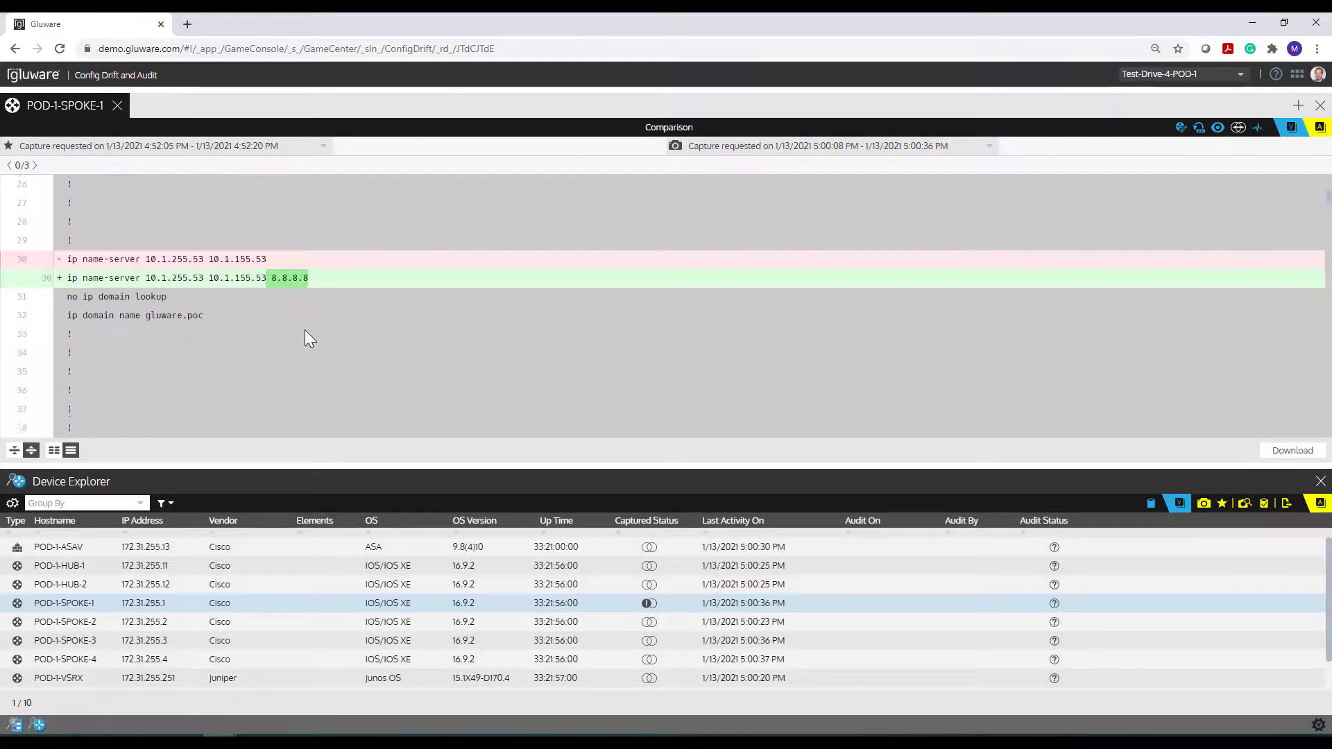
pyautogui.scroll(-2, 306, 338)
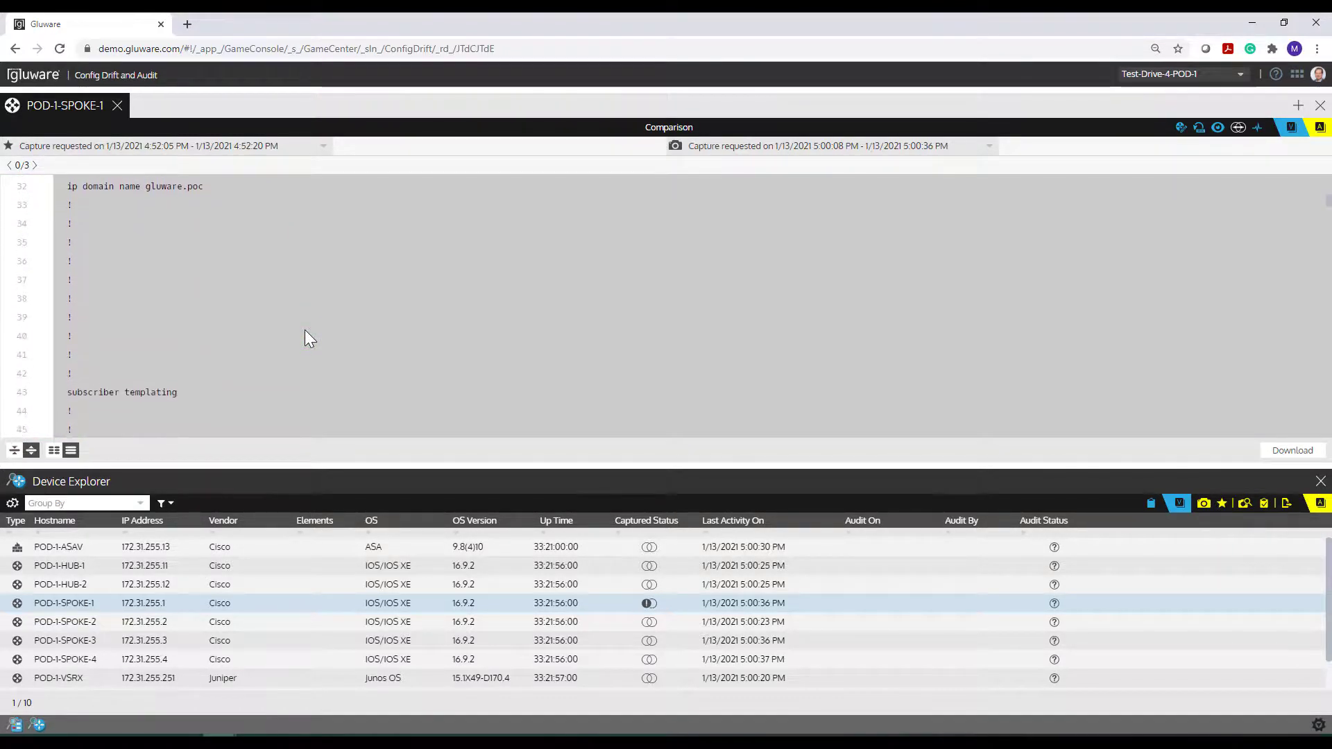
pyautogui.click(54, 450)
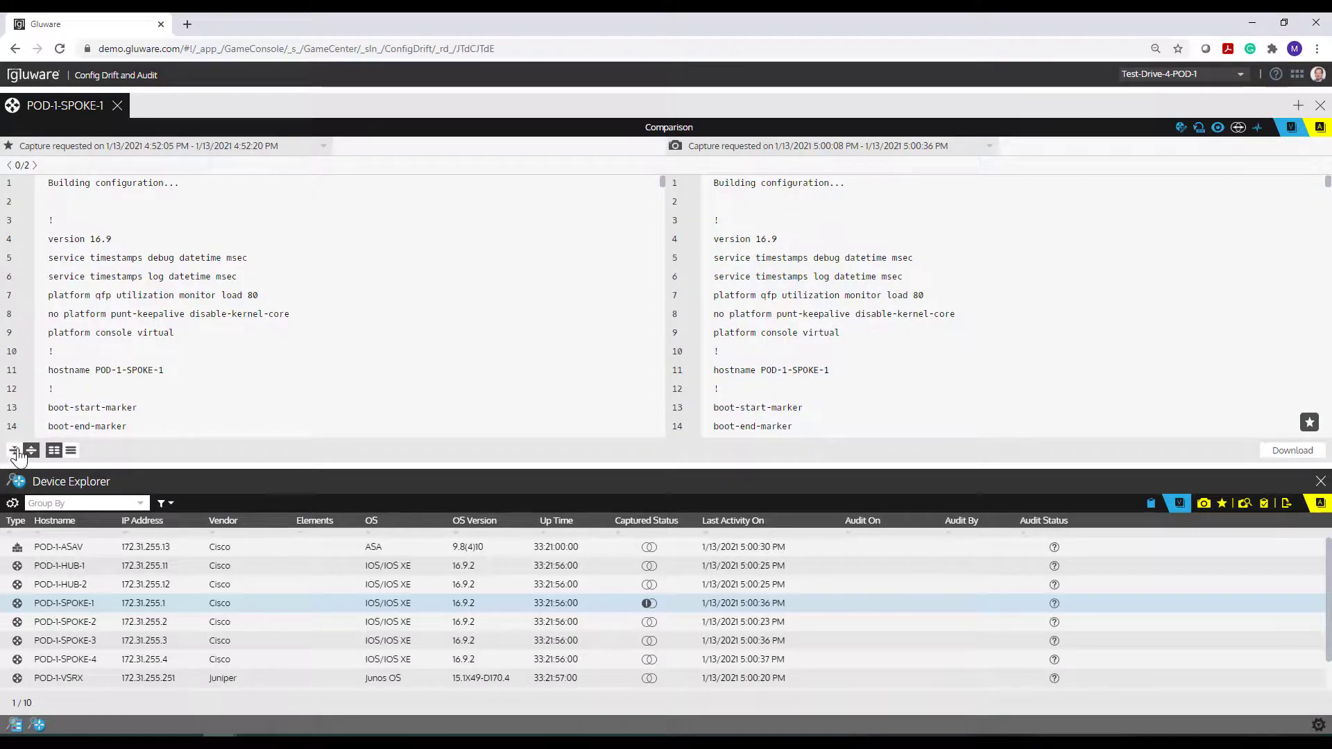
pyautogui.click(14, 450)
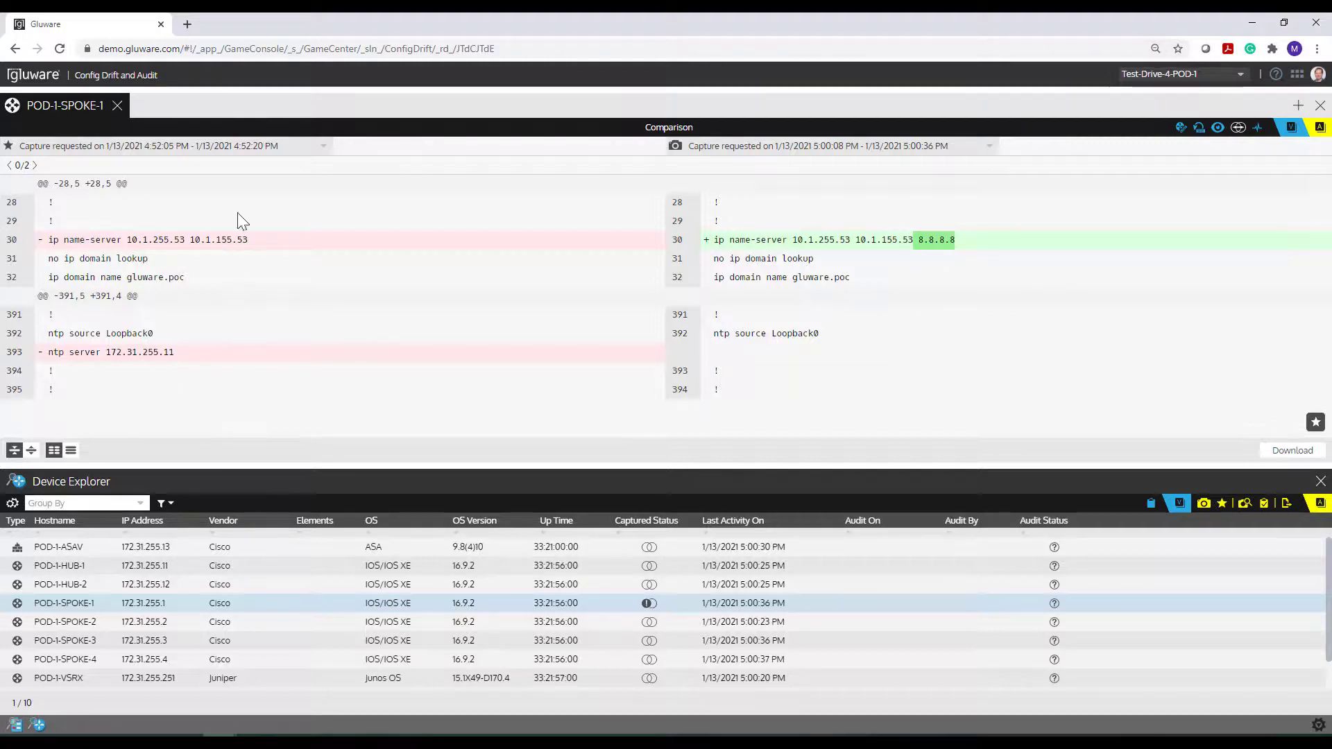
pyautogui.click(323, 150)
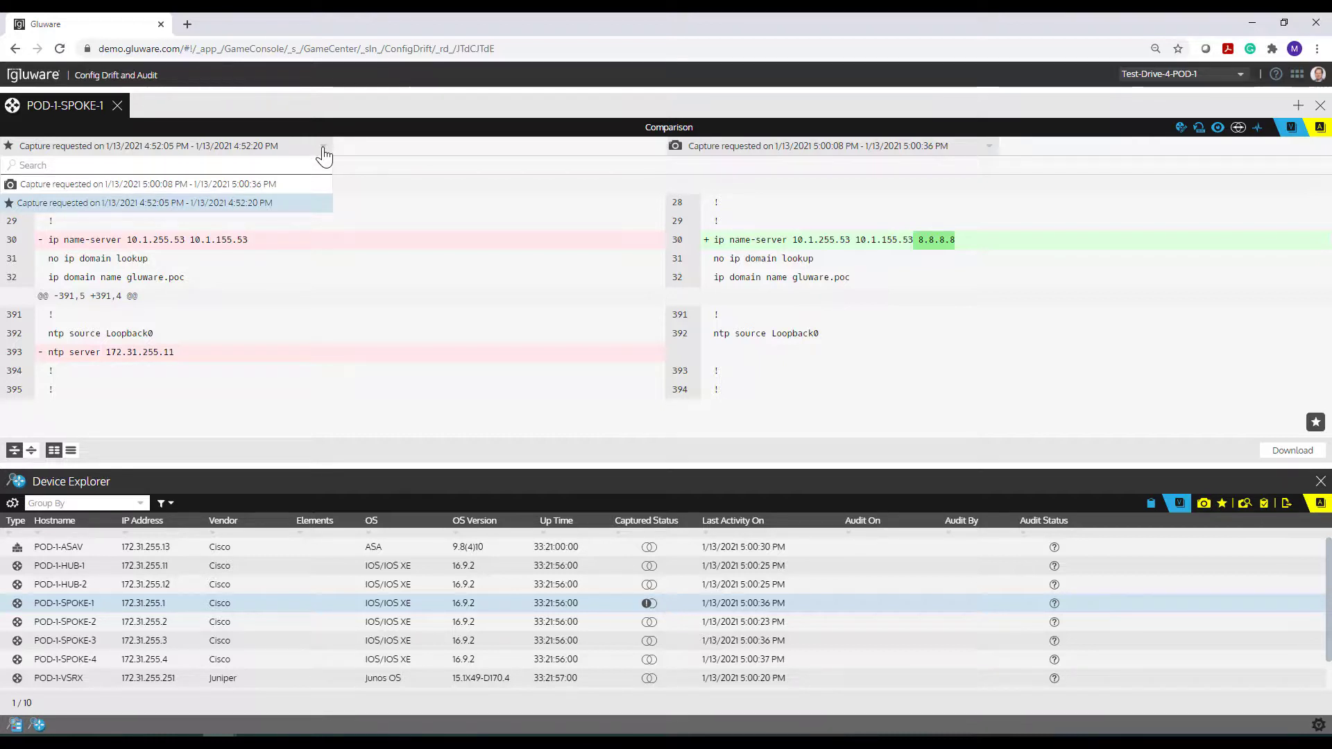
pyautogui.click(993, 148)
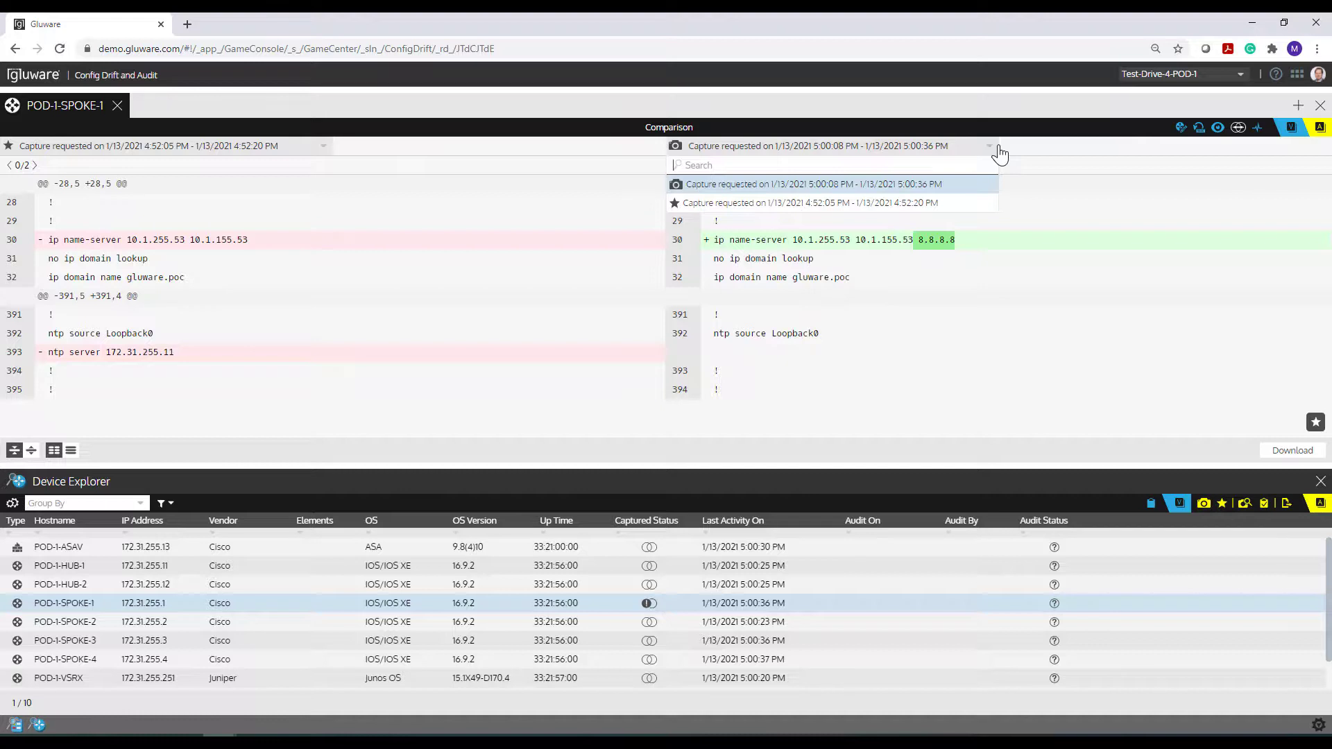
pyautogui.click(1012, 149)
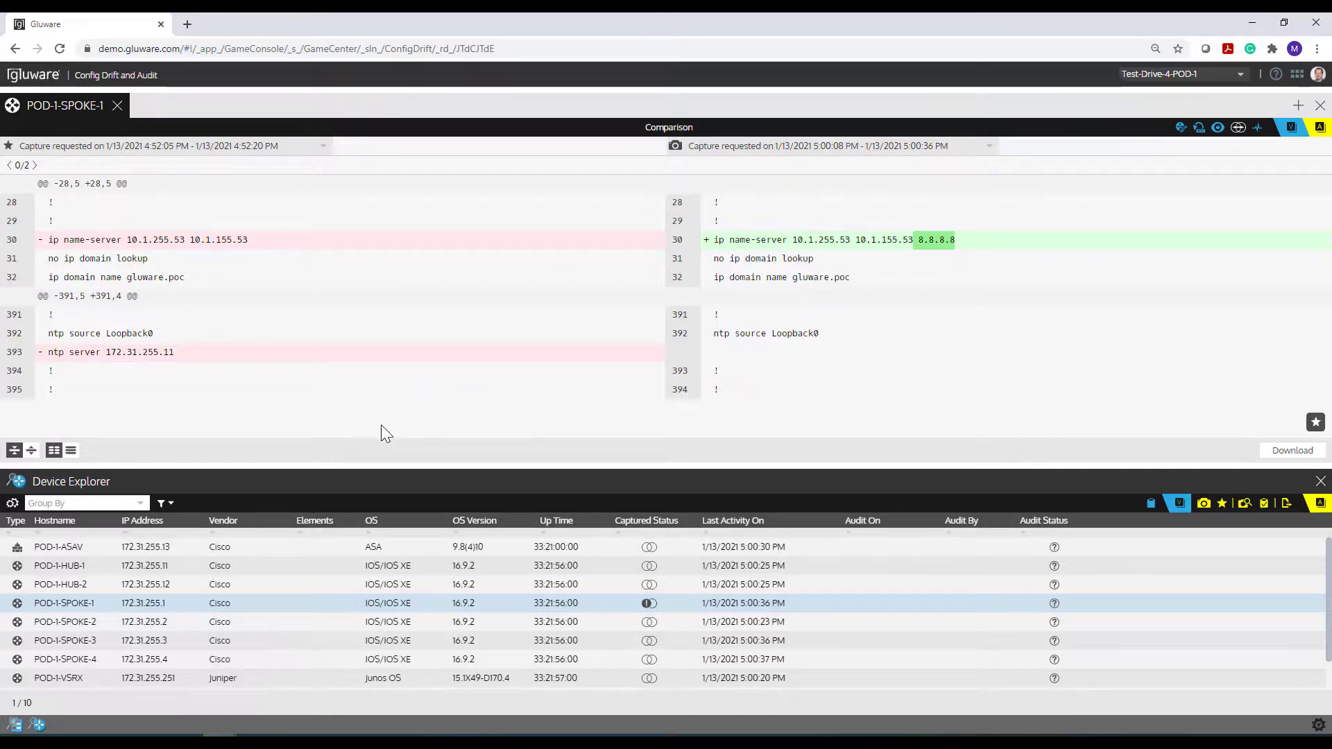
pyautogui.click(323, 147)
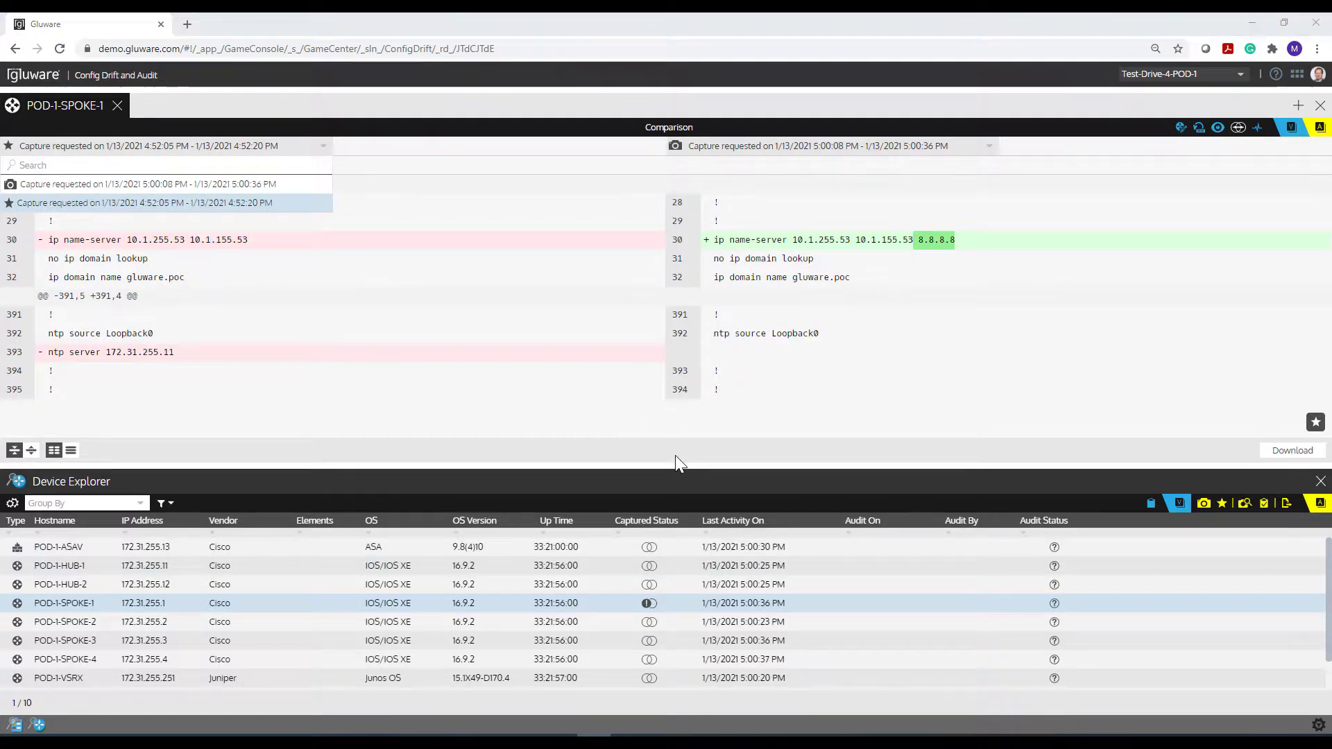
pyautogui.moveTo(673, 466); pyautogui.dragTo(668, 450)
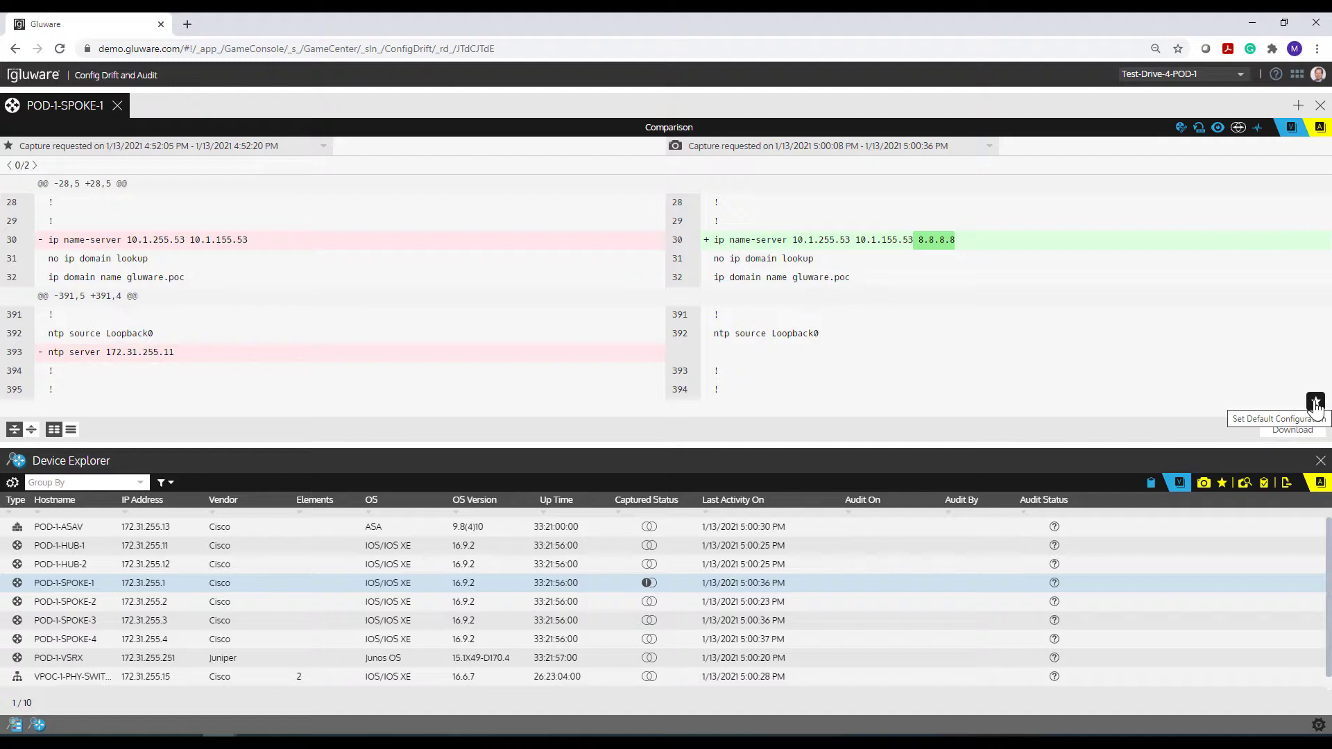
pyautogui.click(612, 581)
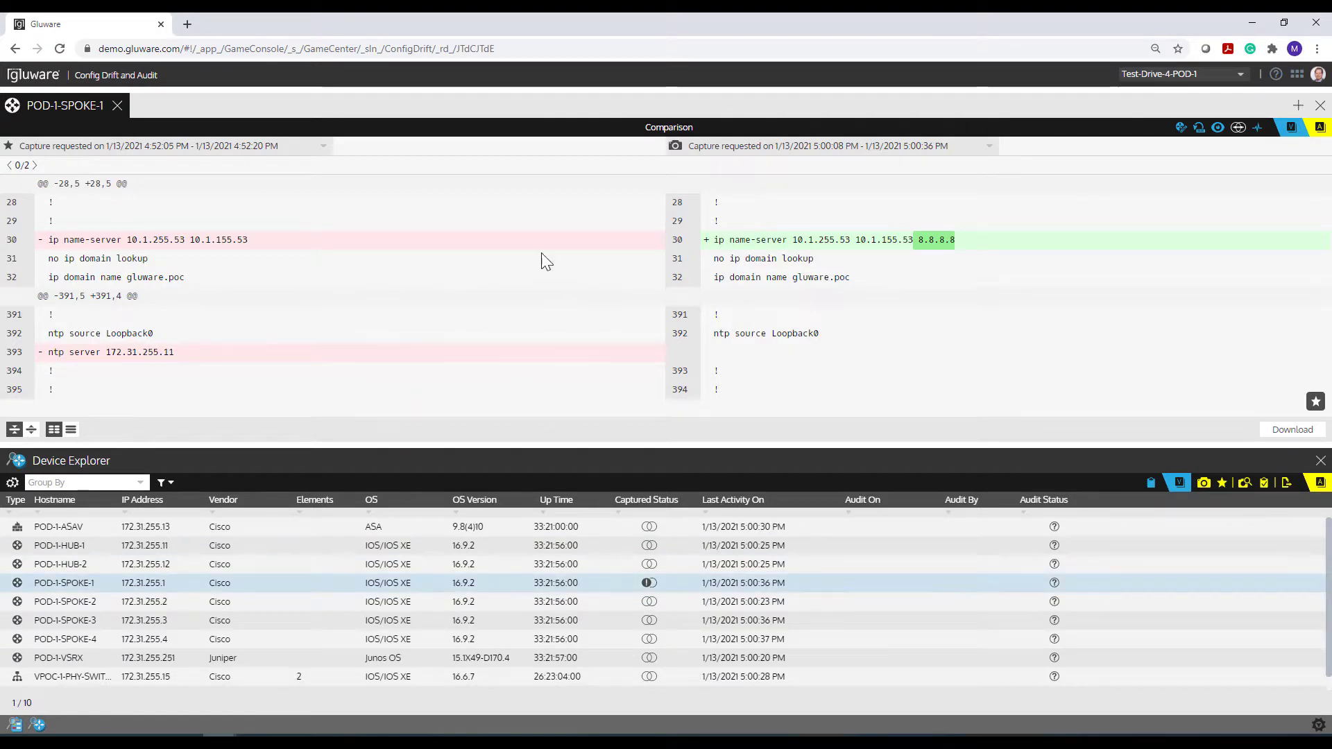